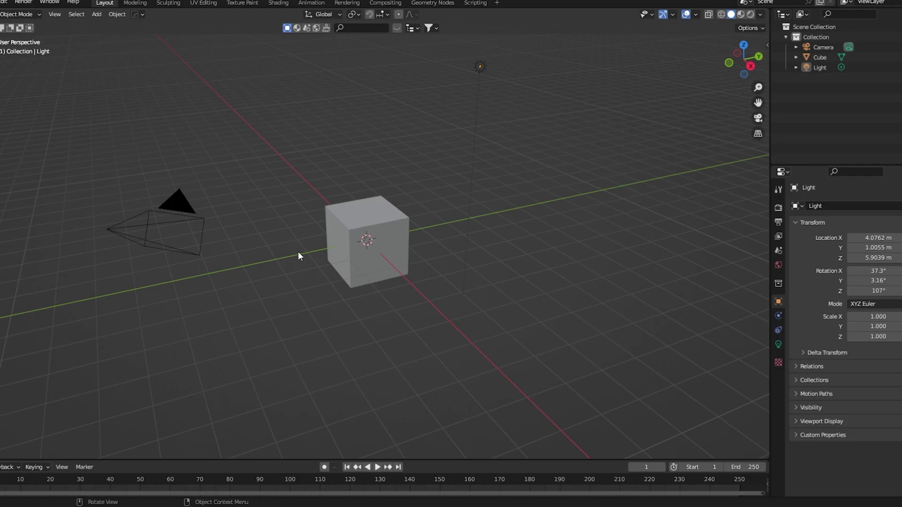
Delete the default camera and light from the scene
click(158, 229)
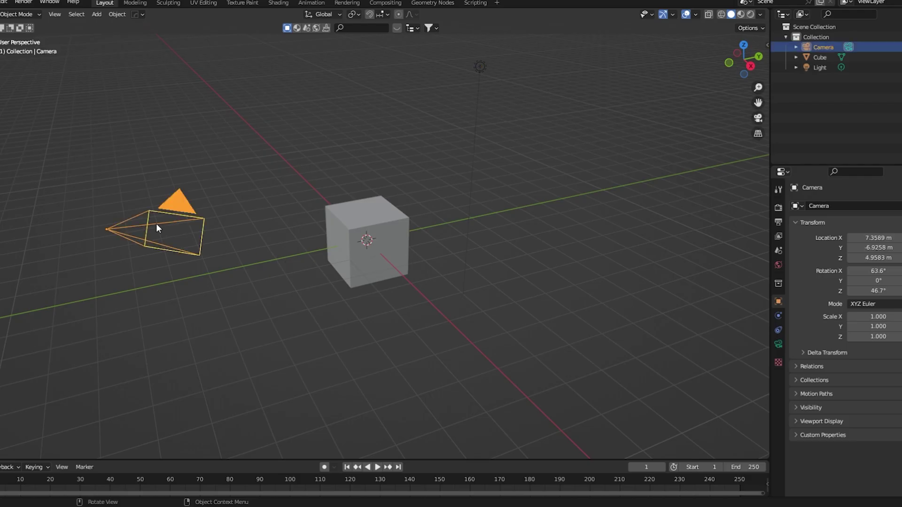
shift+click(480, 67)
key(x)
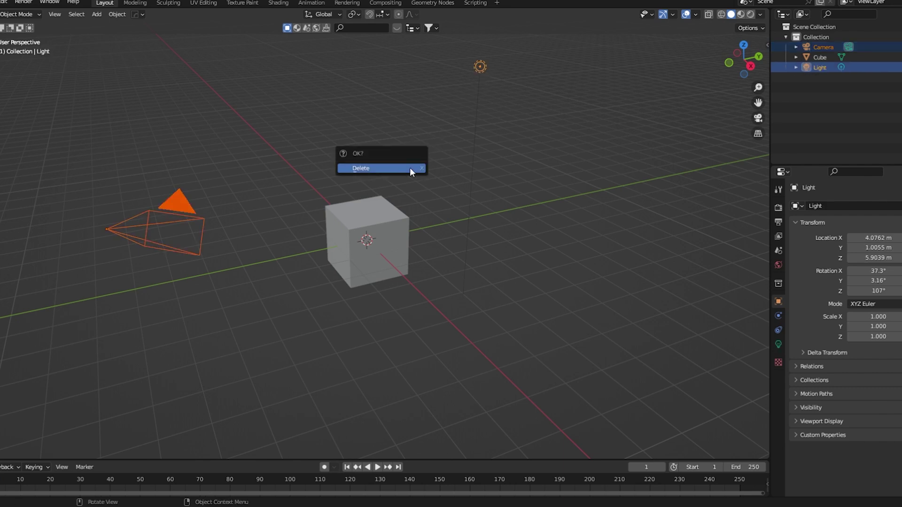
click(412, 168)
Create a new geometry node tree on the cube in the Geometry Nodes workspace
click(390, 228)
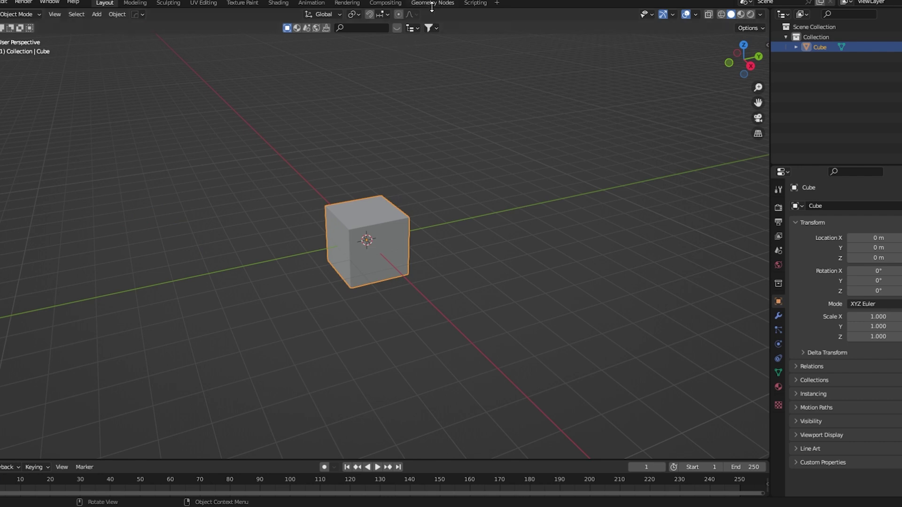
click(433, 4)
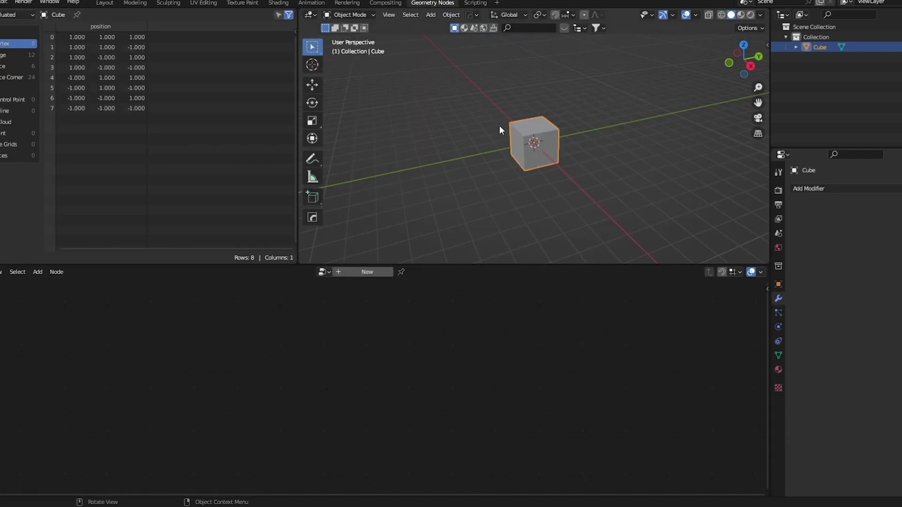
scroll(515, 154, up, 5)
scroll(516, 155, down, 2)
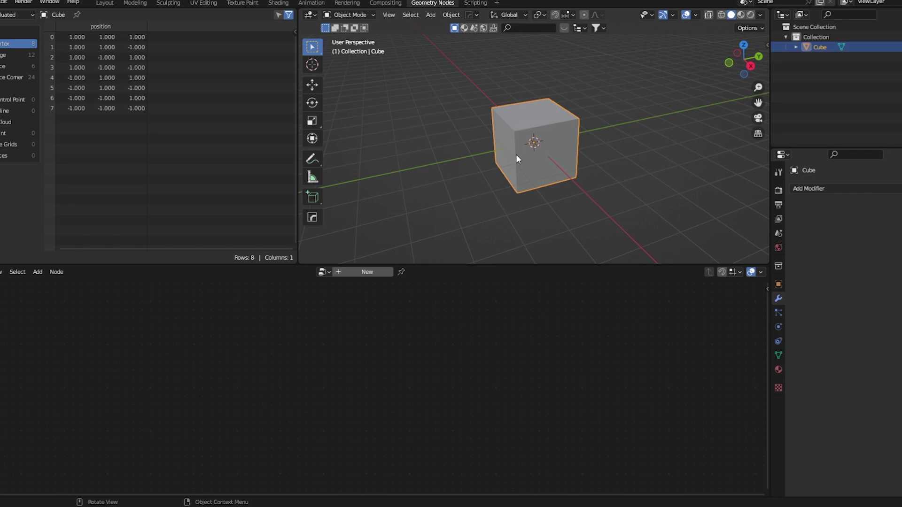
click(369, 272)
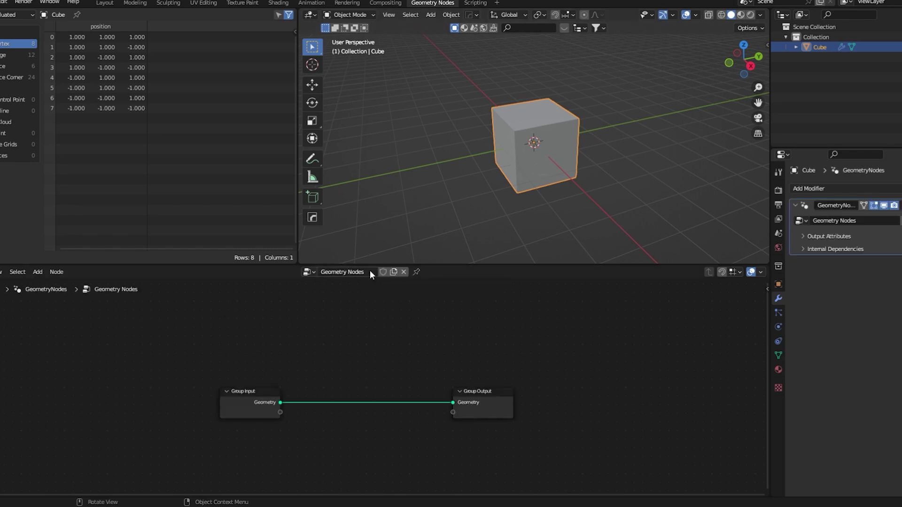
Delete the Group Input node from the node tree
scroll(334, 382, up, 3)
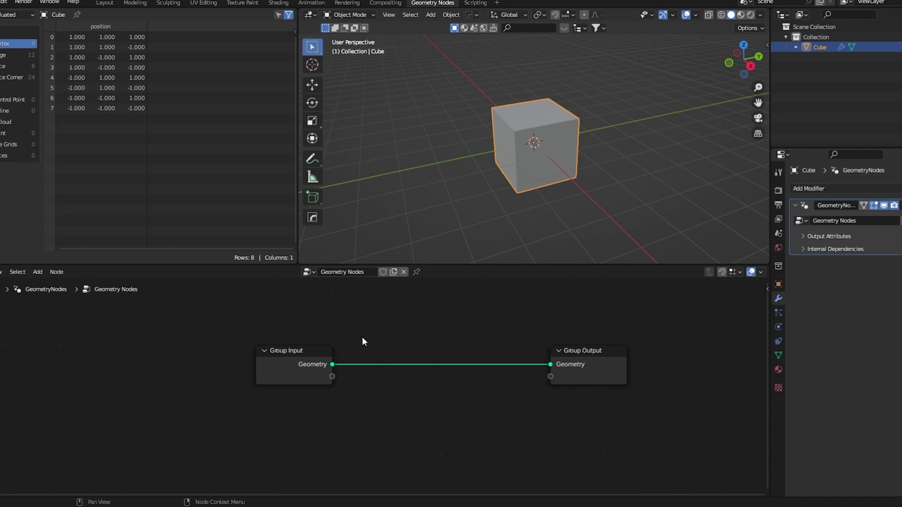
drag(323, 366, 264, 357)
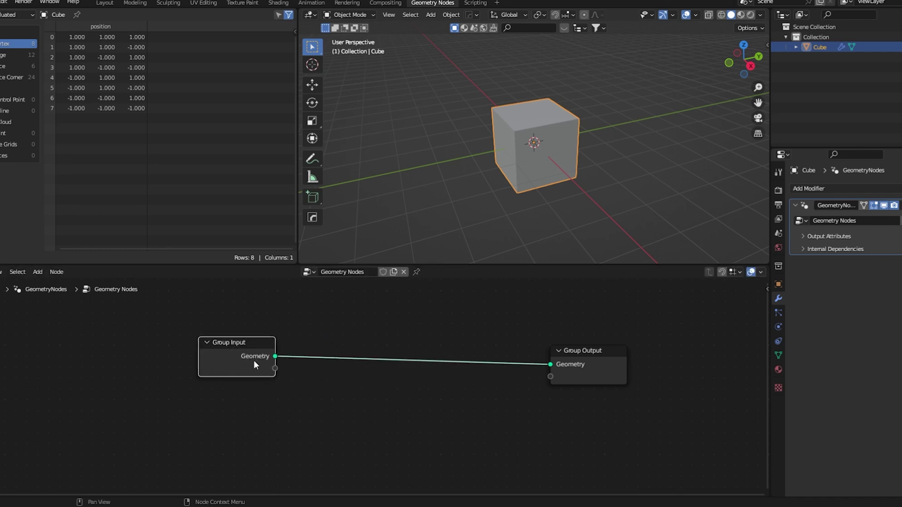
key(x)
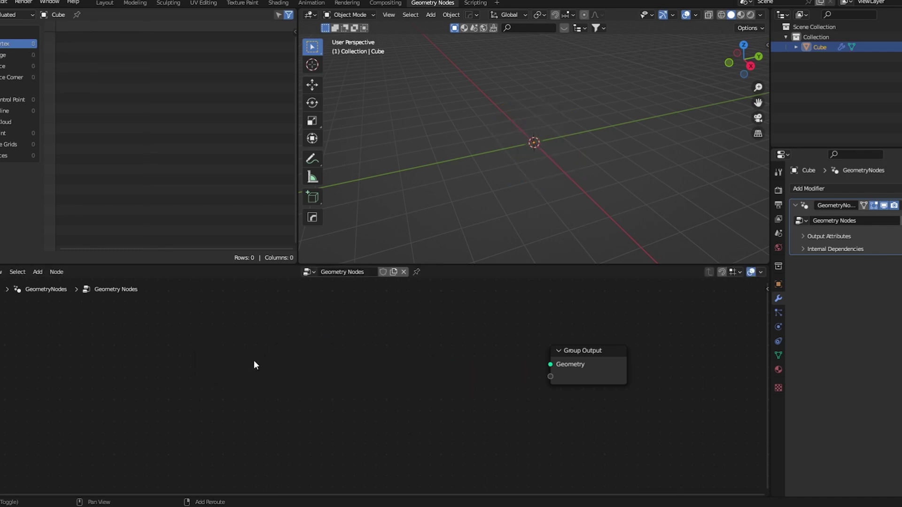
Add an Ico Sphere node and connect its Mesh output to the Group Output's Geometry input
key(shift+a)
click(238, 267)
text(i)
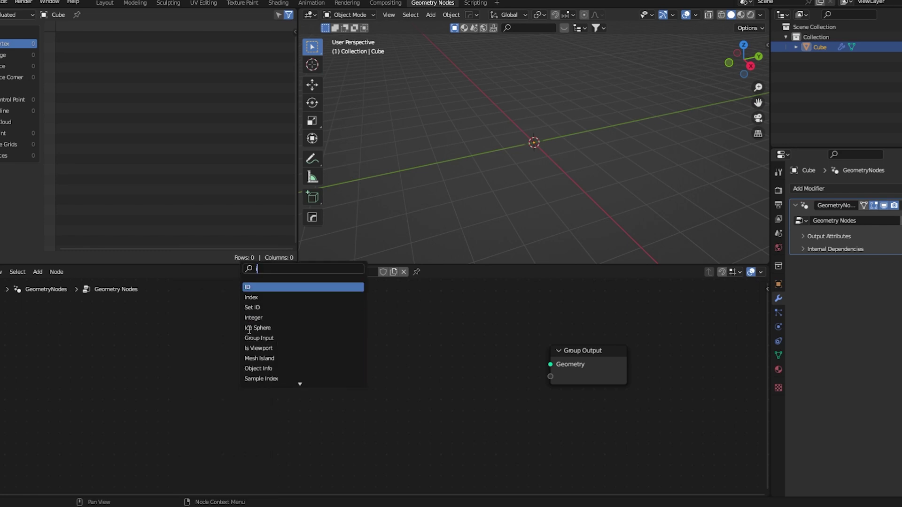
text(co)
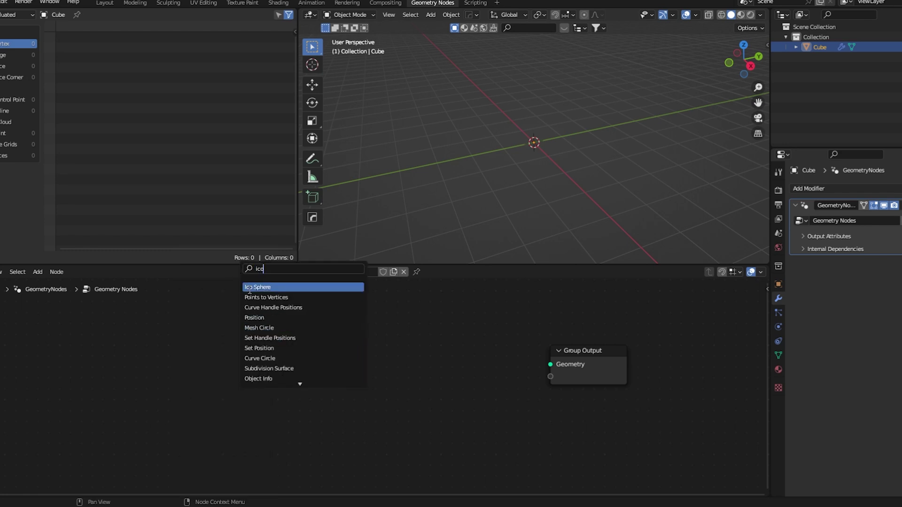
click(254, 287)
click(224, 349)
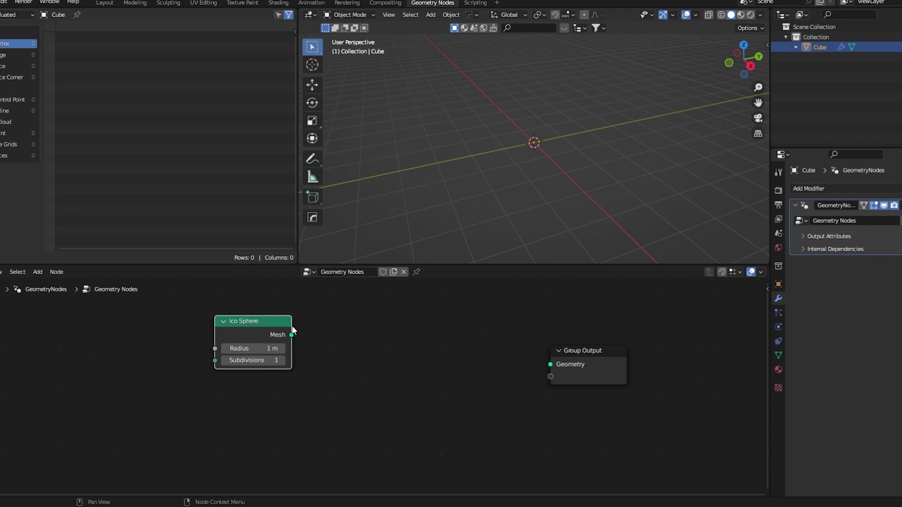
drag(291, 335, 553, 371)
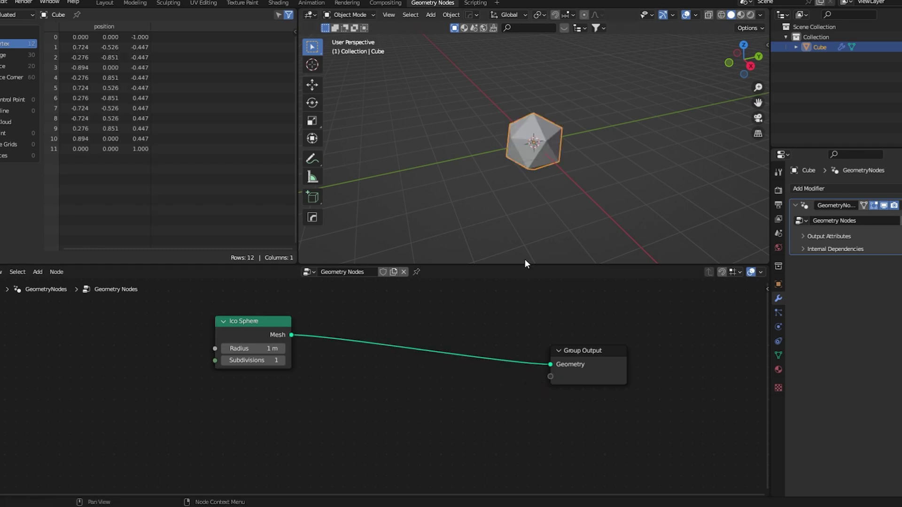
Insert an Instance on Points node on the link between Ico Sphere and Group Output
mouse_move(551, 170)
middle_down()
mouse_move(629, 151)
mouse_move(521, 173)
mouse_move(560, 156)
middle_up()
scroll(559, 172, up, 3)
scroll(427, 323, down, 2)
scroll(550, 158, up, 2)
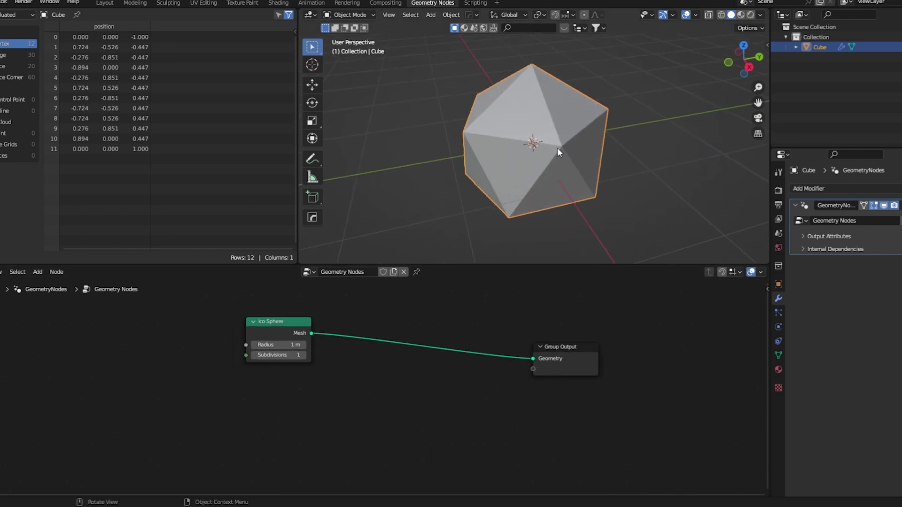
key(shift+a)
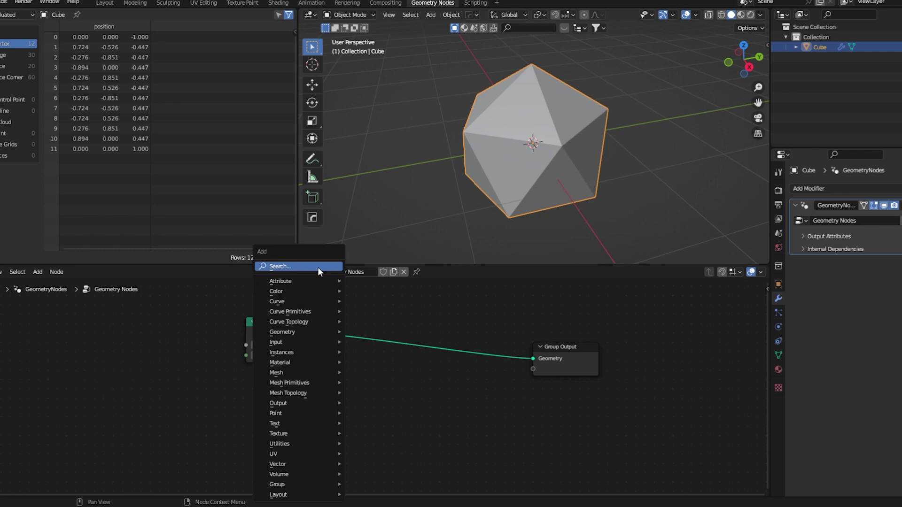
click(318, 267)
text(in)
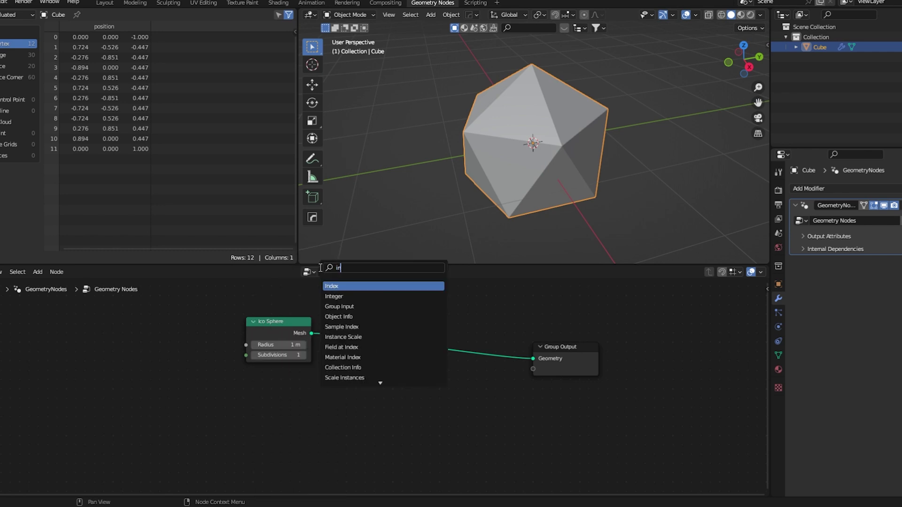
text(st)
key(Down)
key(Down)
key(Down)
key(Down)
key(Down)
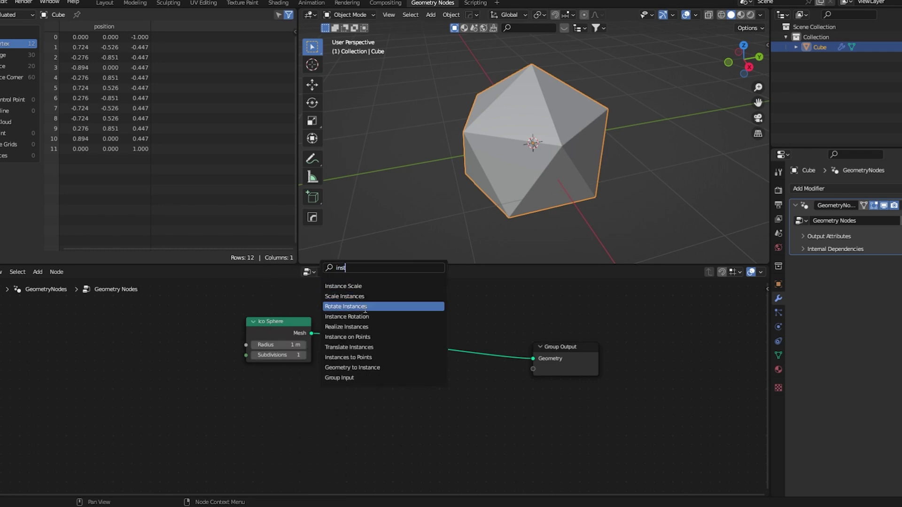
key(Return)
click(453, 363)
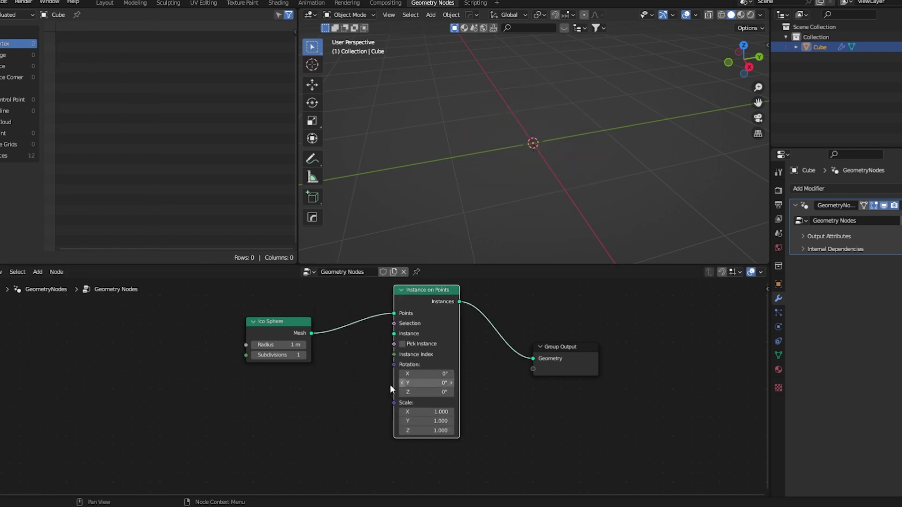
middle_drag(359, 355, 362, 334)
key(shift+a)
click(278, 266)
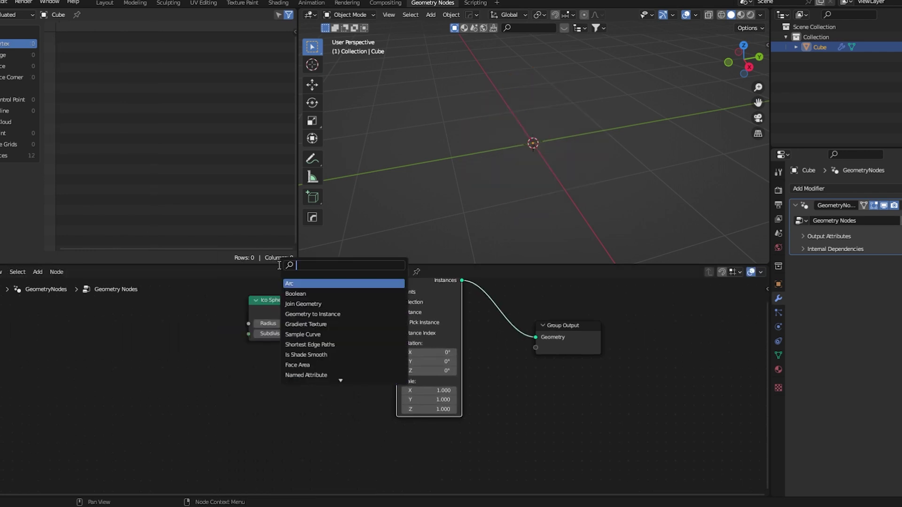
text(uv)
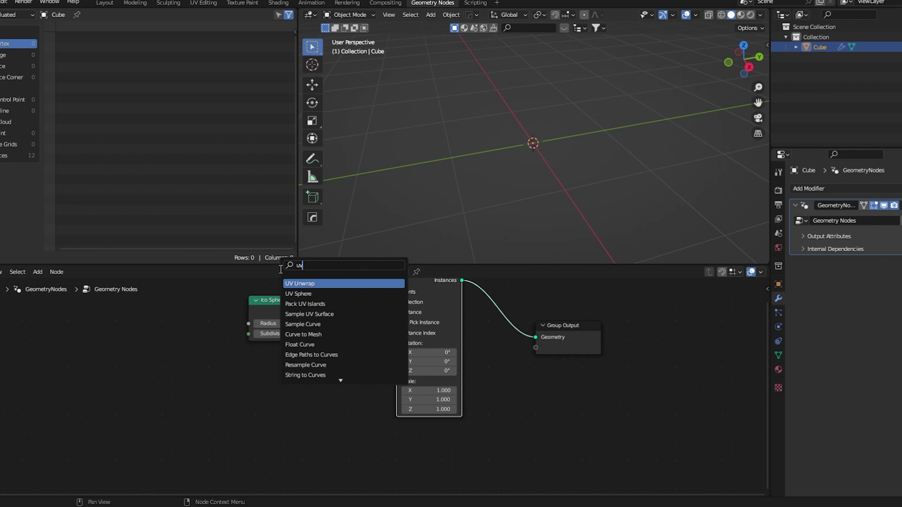
click(333, 303)
right_click(324, 310)
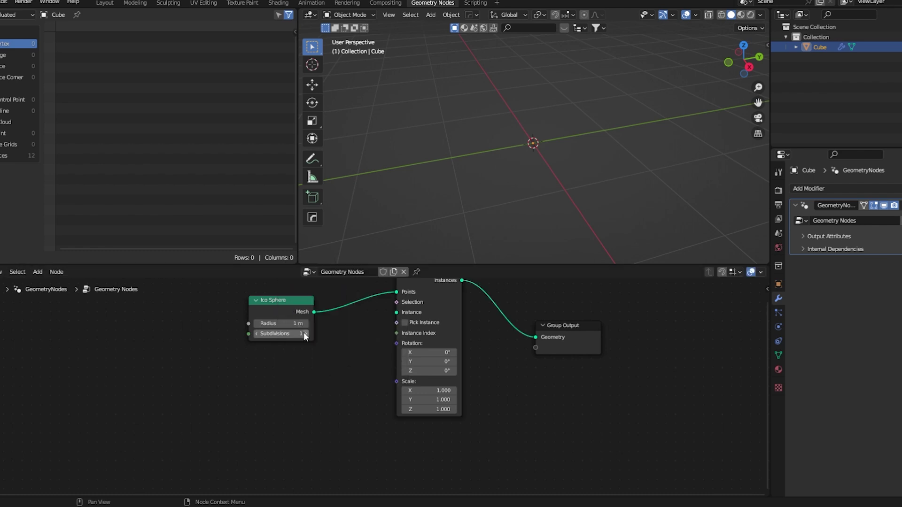
Add a UV Sphere node below the Ico Sphere and connect its Mesh to the Instance input of Instance on Points
key(shift+a)
click(281, 267)
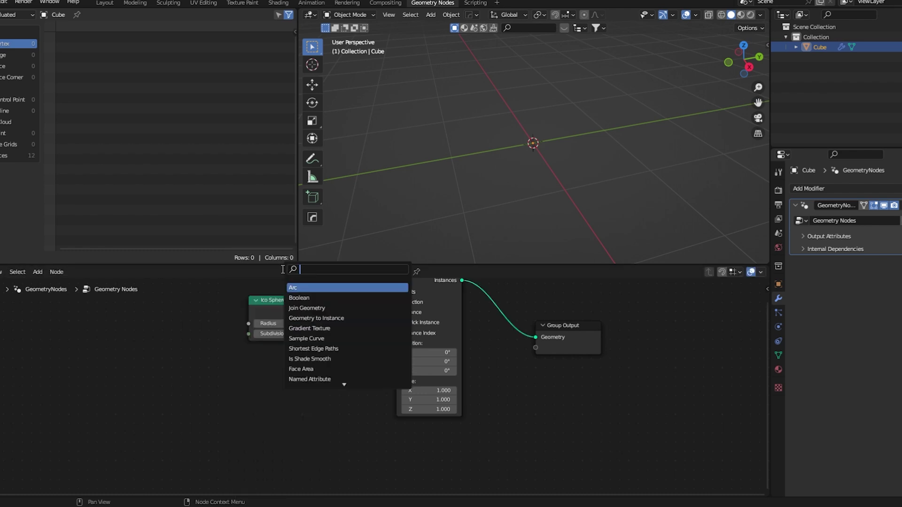
text(uv)
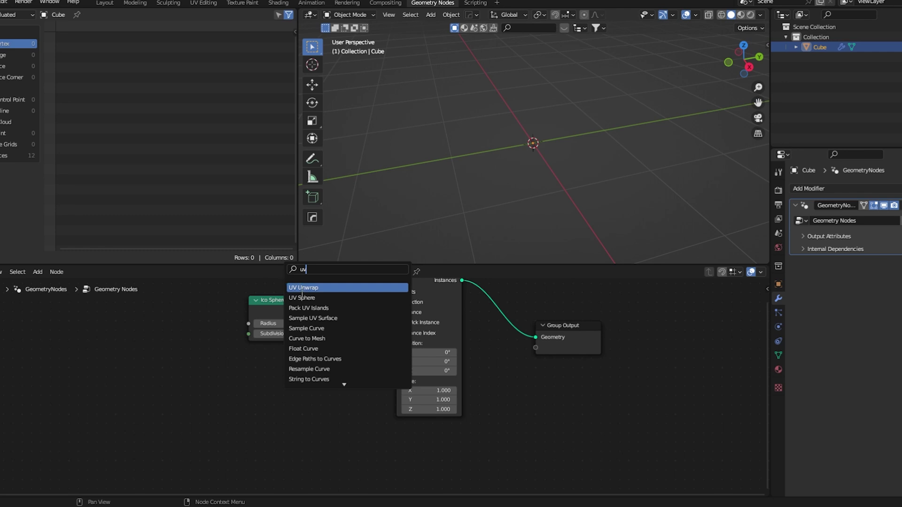
click(301, 297)
click(296, 374)
drag(309, 379, 345, 374)
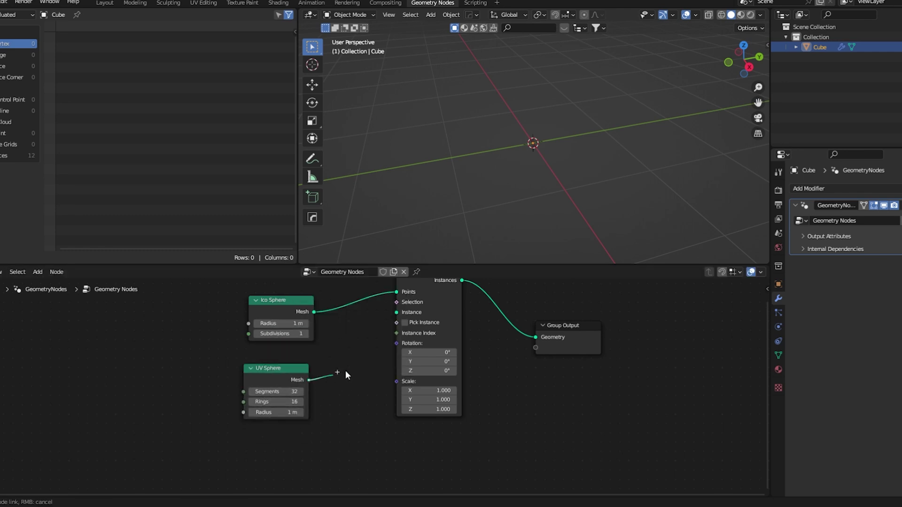
drag(398, 312, 399, 312)
Reduce the UV Sphere's radius to 0.53 m
scroll(501, 167, down, 5)
middle_drag(501, 166, 568, 226)
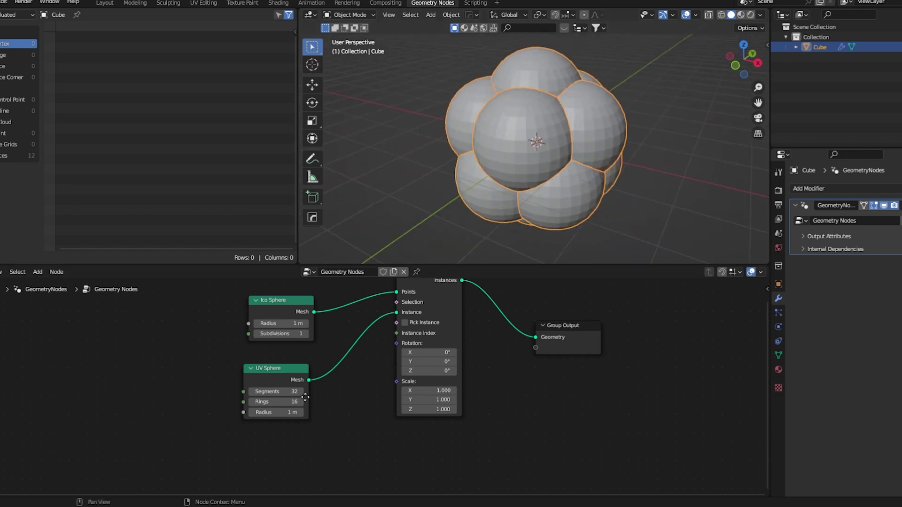
scroll(305, 397, up, 2)
mouse_move(302, 385)
mouse_down()
mouse_move(276, 385)
mouse_move(289, 384)
mouse_up()
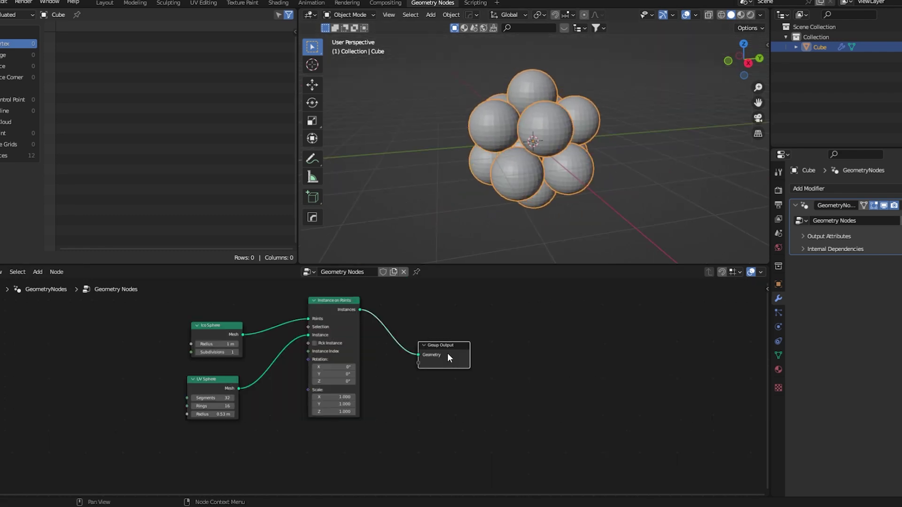
Move the Group Output node farther away and insert a Set Position node between Instance on Points and Group Output
drag(447, 353, 475, 353)
middle_drag(517, 243, 531, 213)
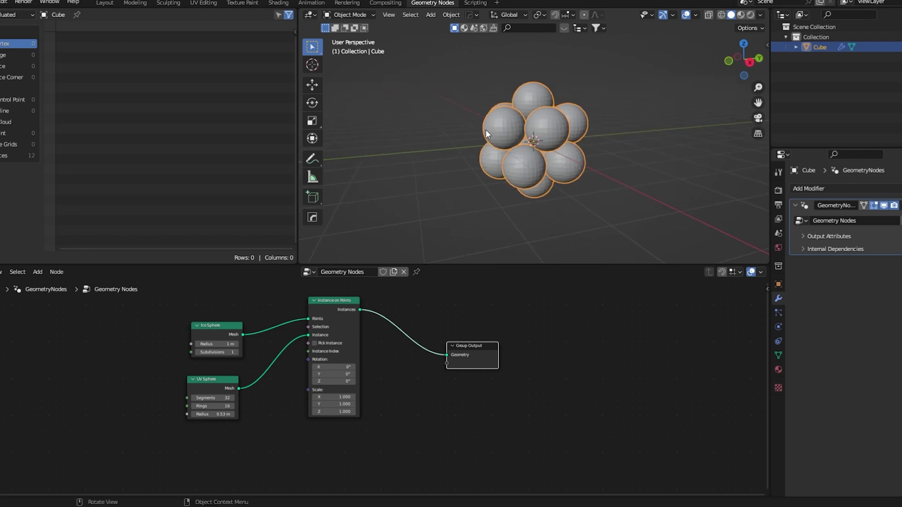
middle_drag(536, 160, 578, 161)
scroll(498, 378, up, 2)
middle_drag(430, 319, 429, 351)
scroll(419, 320, up, 1)
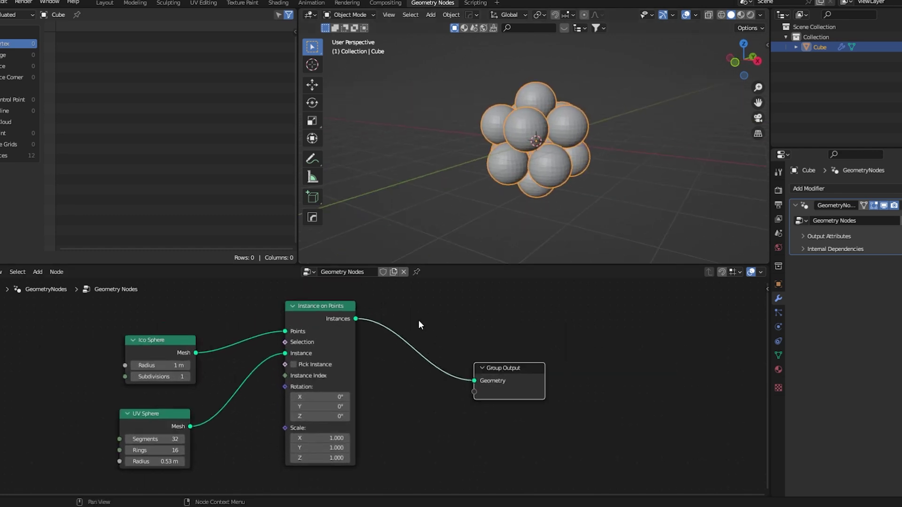
key(shift+a)
click(403, 266)
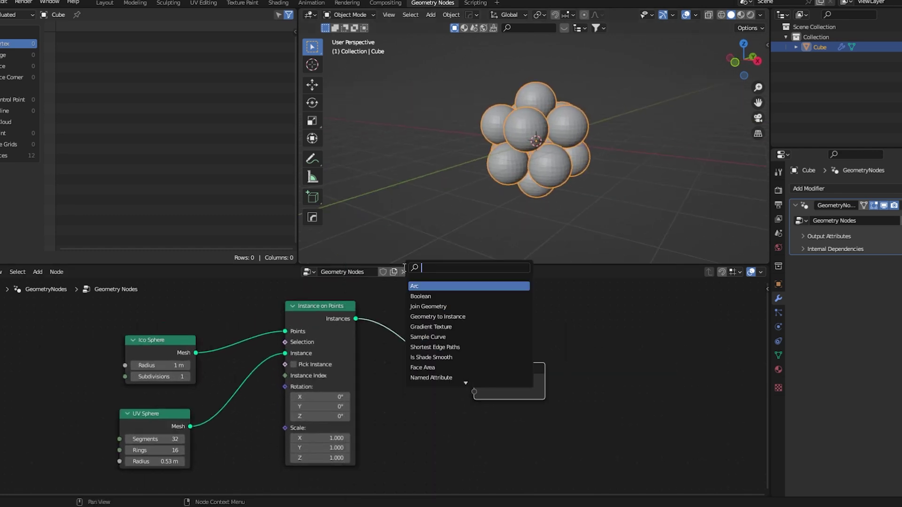
text(set)
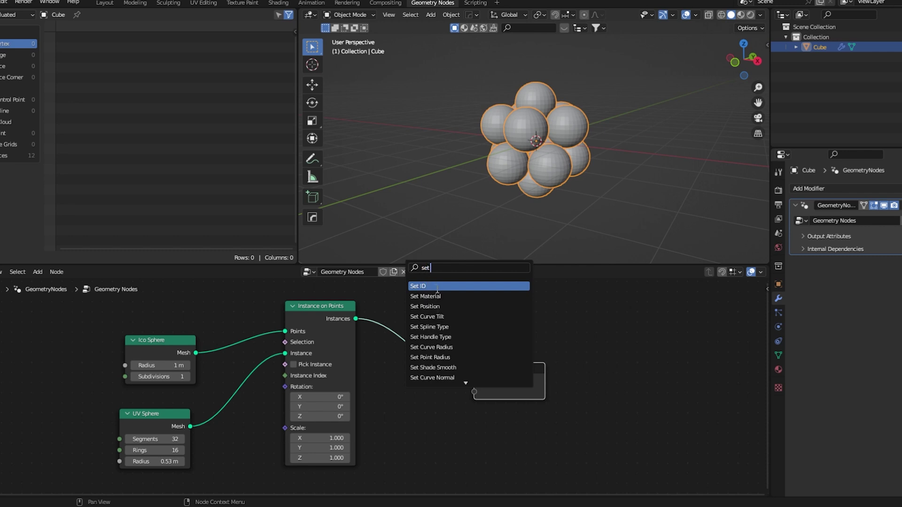
text( po)
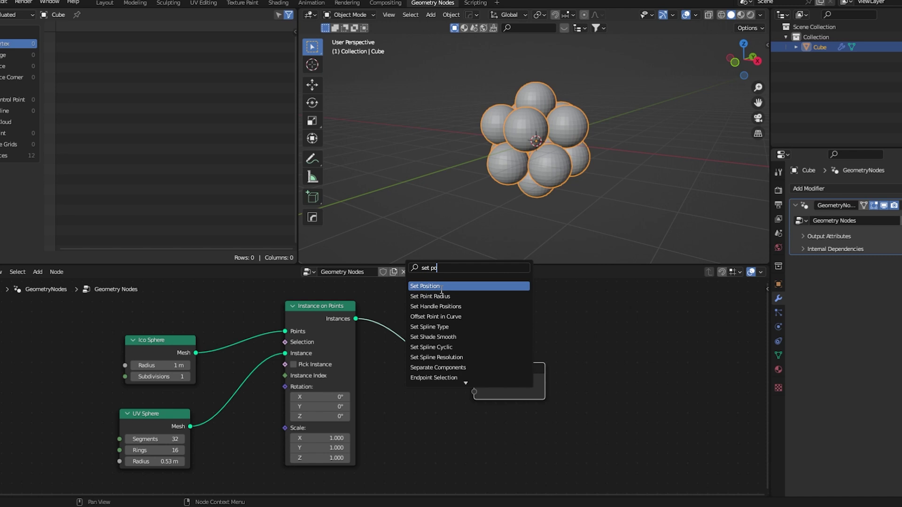
click(442, 290)
click(441, 314)
Add a Noise Texture node directly below the Instance on Points node
middle_drag(422, 392, 418, 346)
scroll(425, 338, down, 2)
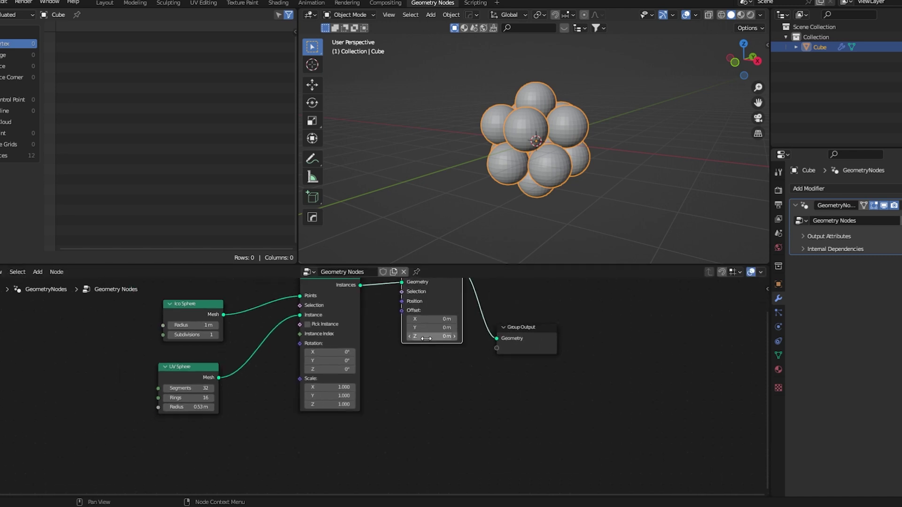
scroll(426, 338, down, 1)
key(shift+a)
click(399, 264)
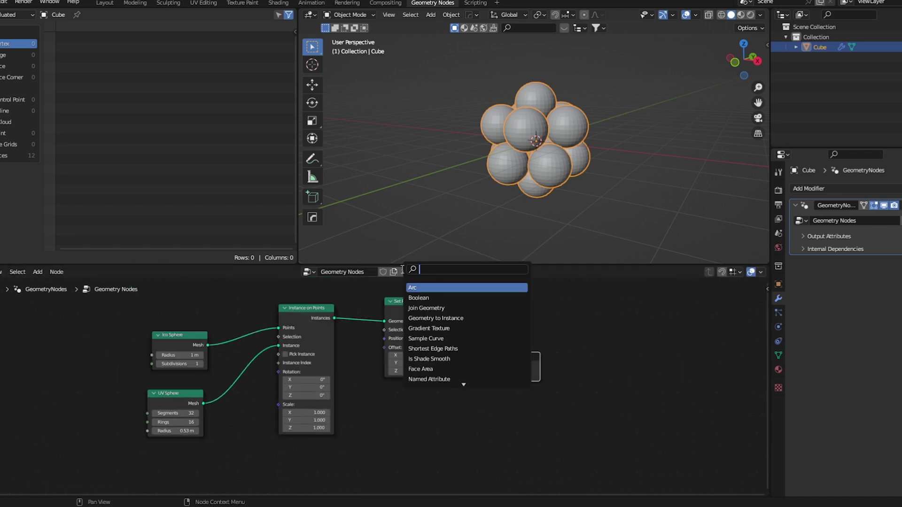
text(noi)
click(416, 288)
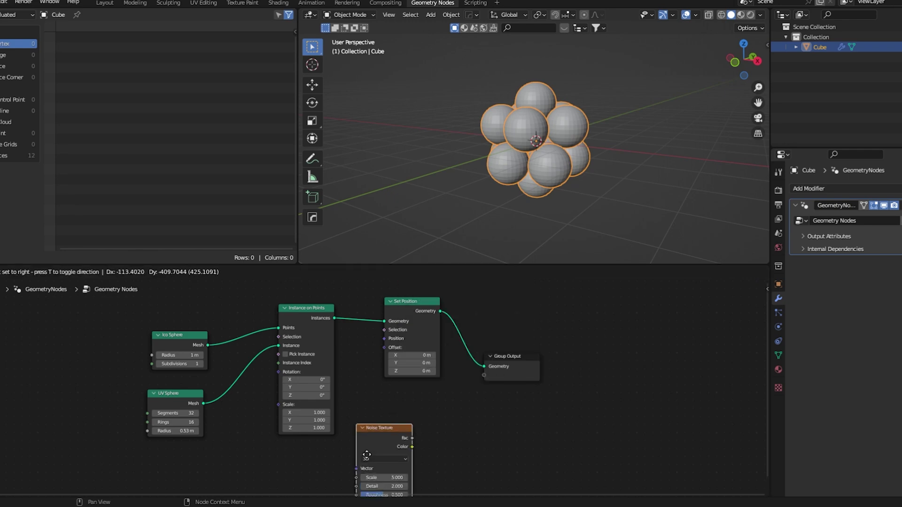
click(298, 470)
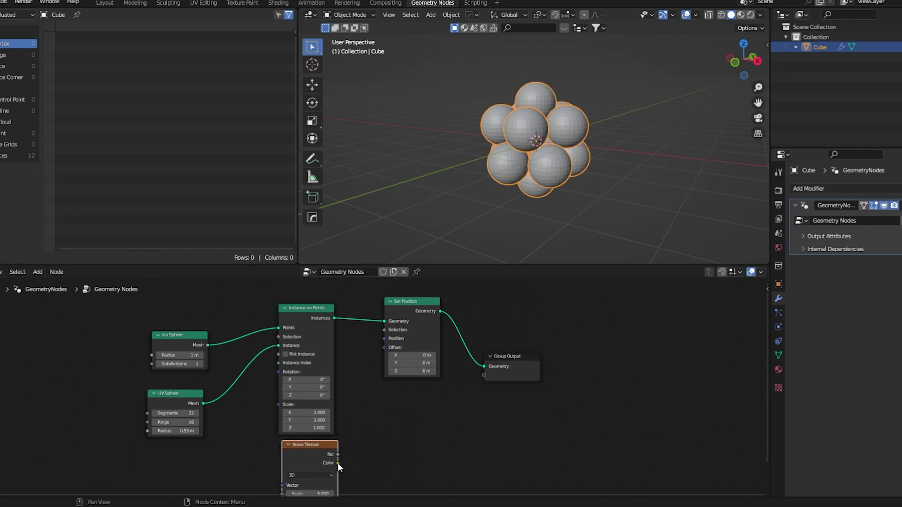
Connect the Noise Texture's Color to Set Position's Offset and move the Noise Texture node clear of Instance on Points
drag(338, 463, 393, 348)
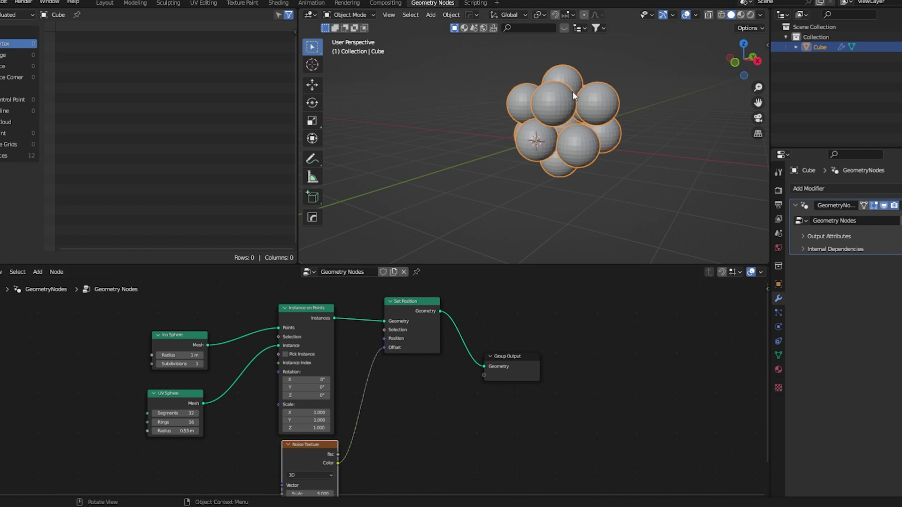
middle_drag(436, 379, 454, 283)
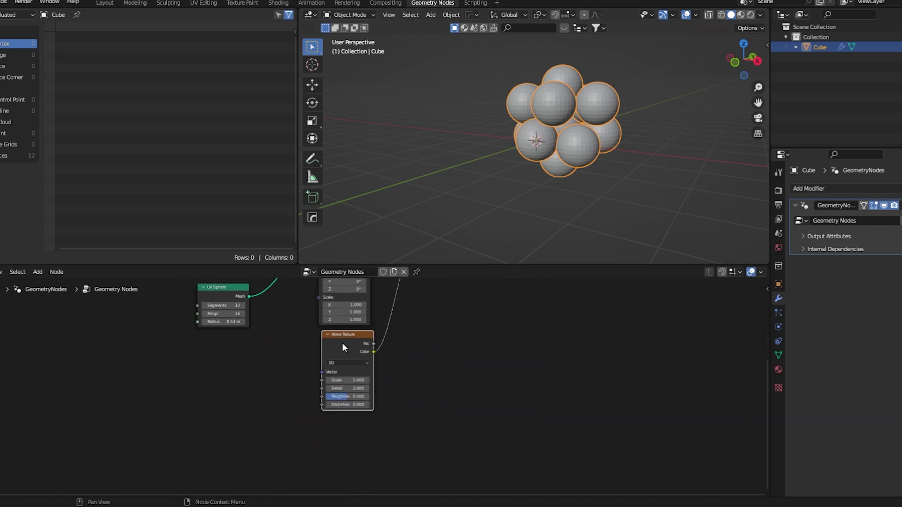
drag(342, 347, 306, 364)
middle_drag(394, 320, 358, 354)
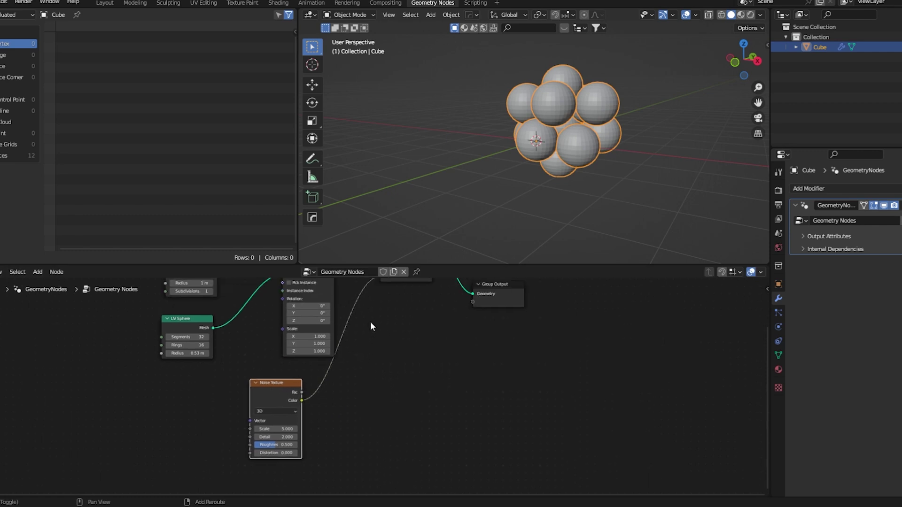
Insert a Vector Math node on the link between Noise Texture and Set Position and position it below that link's target
key(shift+a)
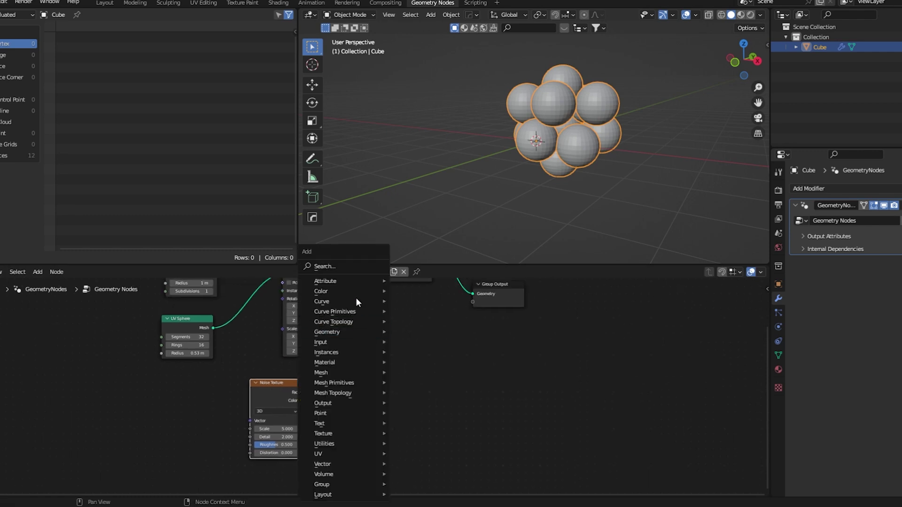
click(365, 267)
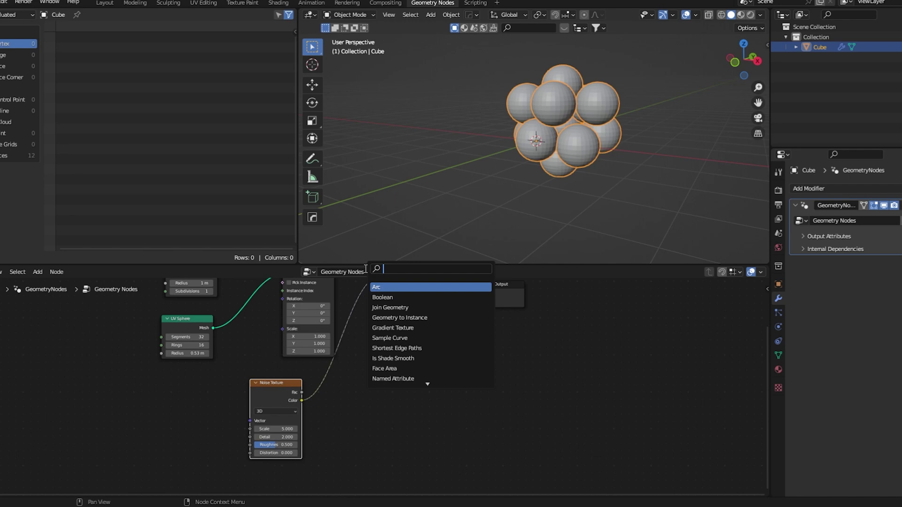
text(vect)
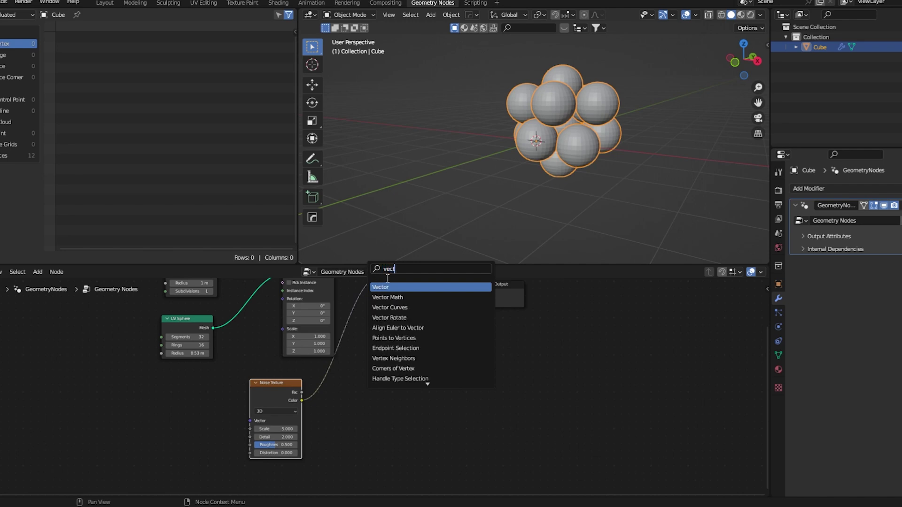
click(388, 297)
click(397, 371)
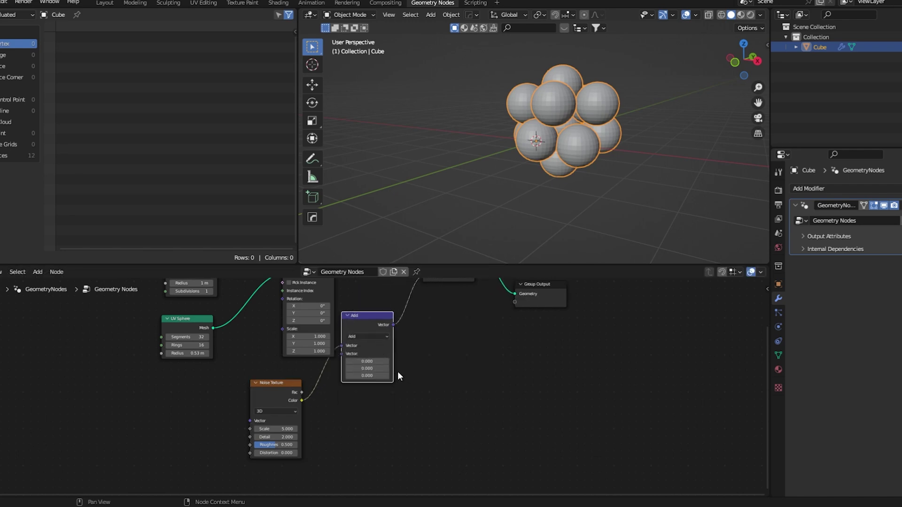
middle_drag(397, 372, 396, 419)
scroll(396, 415, up, 1)
drag(373, 364, 390, 391)
Set the Vector Math node's operation to Subtract with 0.5 in all three components of the second vector
click(384, 406)
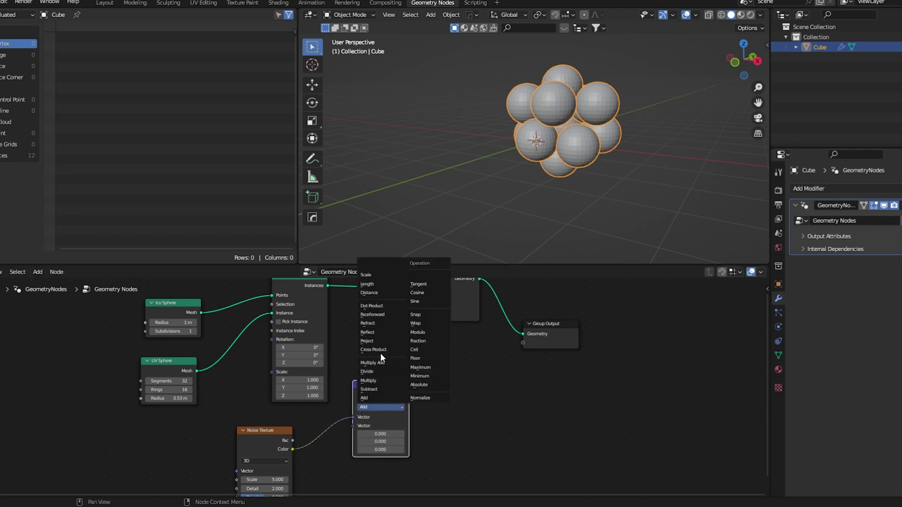
click(379, 388)
click(381, 432)
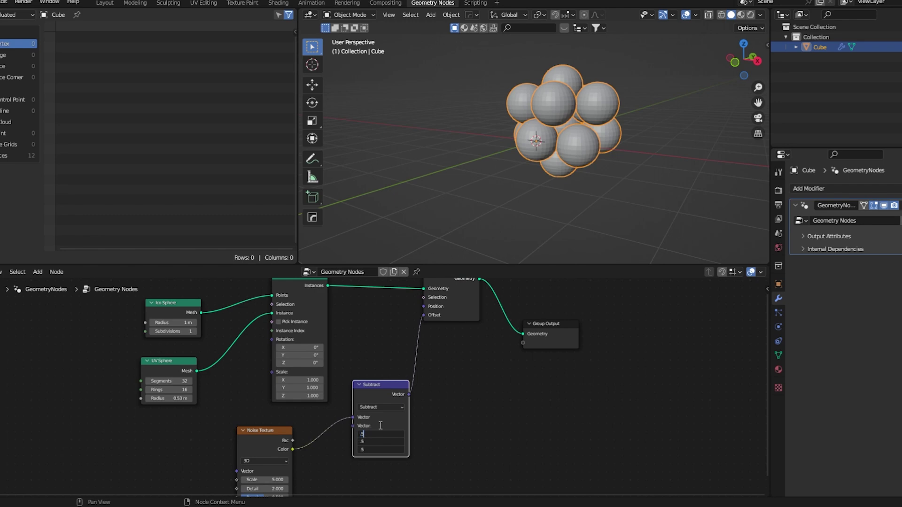
key(Return)
Move the Set Position and Group Output nodes farther from the Subtract node to make room between them
middle_drag(333, 467, 348, 418)
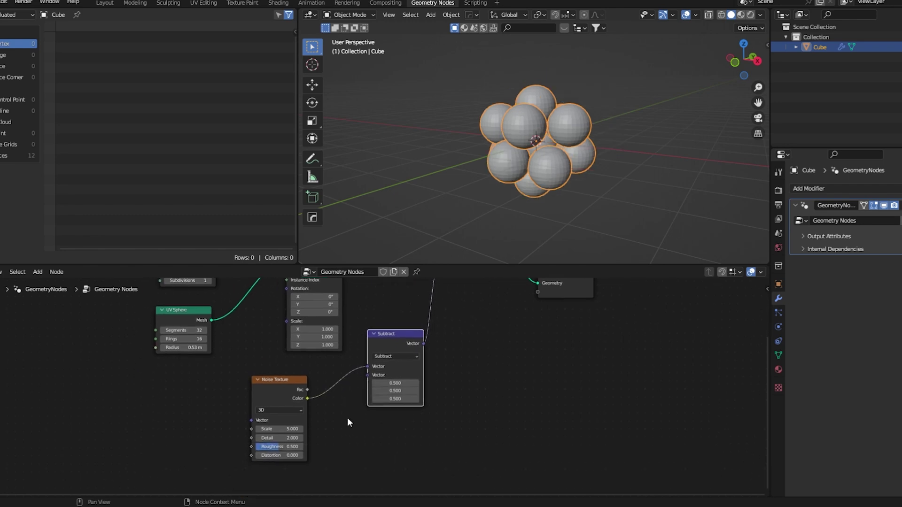
scroll(350, 411, up, 2)
scroll(352, 396, down, 1)
scroll(416, 364, down, 1)
middle_drag(445, 355, 390, 429)
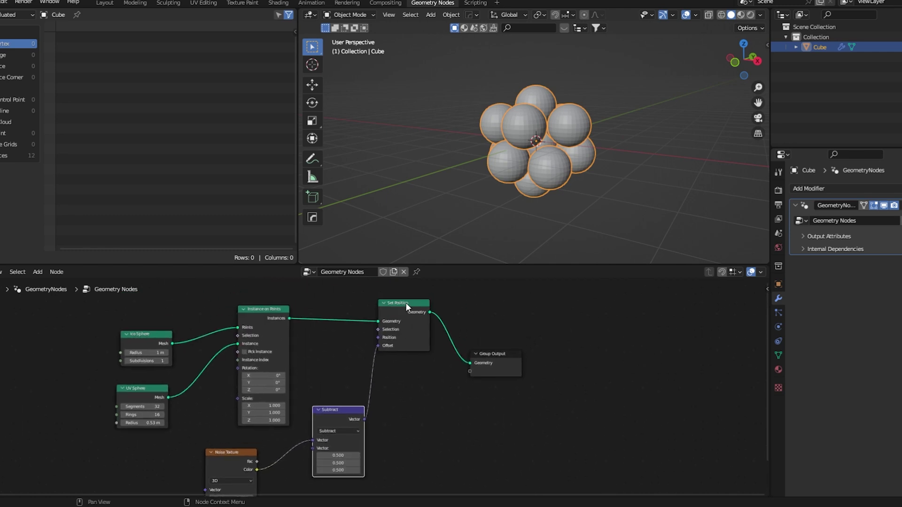
drag(399, 288, 484, 364)
drag(401, 332, 482, 350)
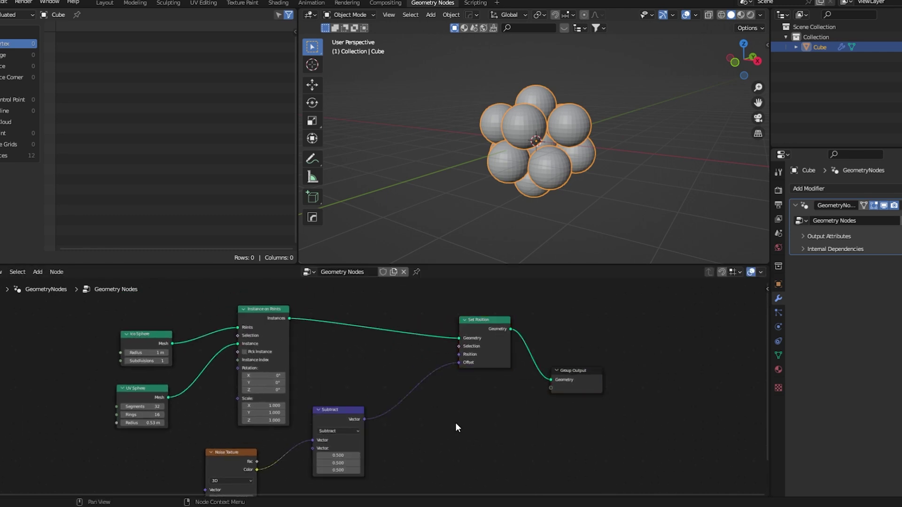
Duplicate the Subtract node and insert the copy between Subtract and Set Position
scroll(361, 385, up, 1)
click(334, 425)
key(shift+d)
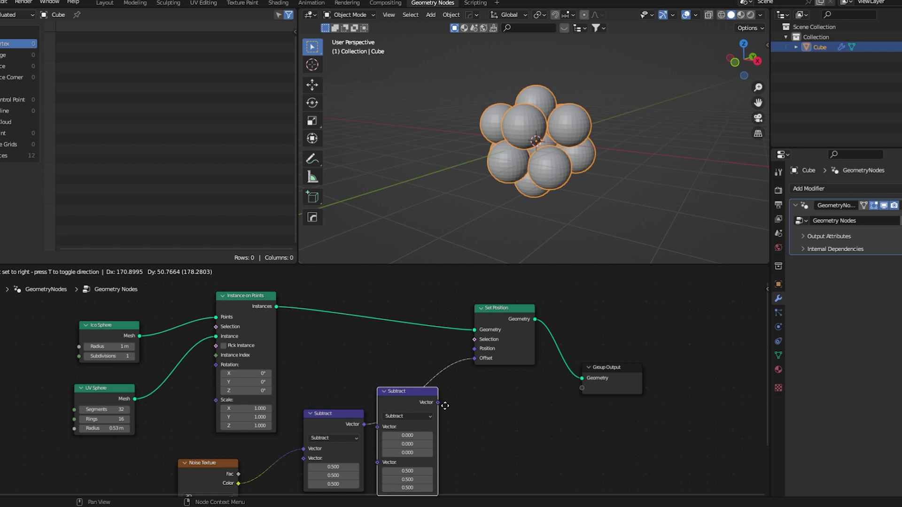
click(445, 404)
Change the duplicated vector math node's operation to Scale and raise its scale value to 5.1
middle_drag(439, 427, 434, 394)
click(429, 381)
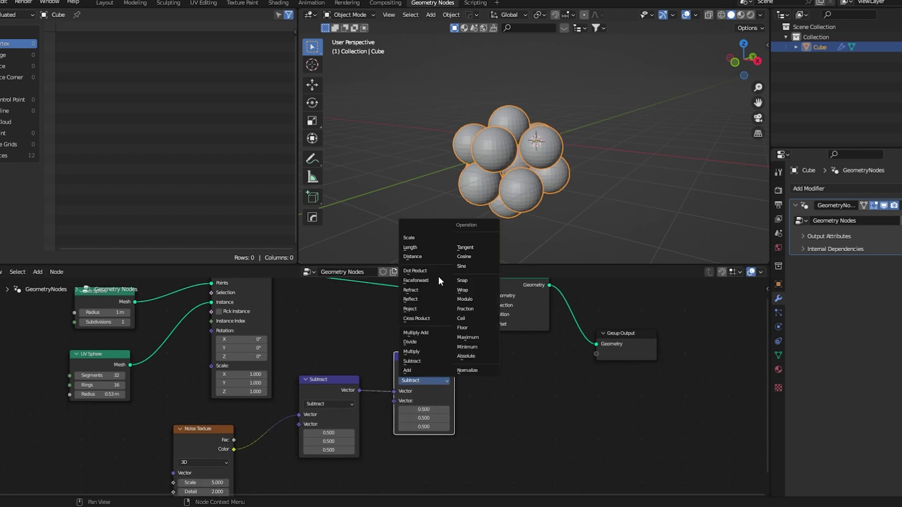
click(419, 237)
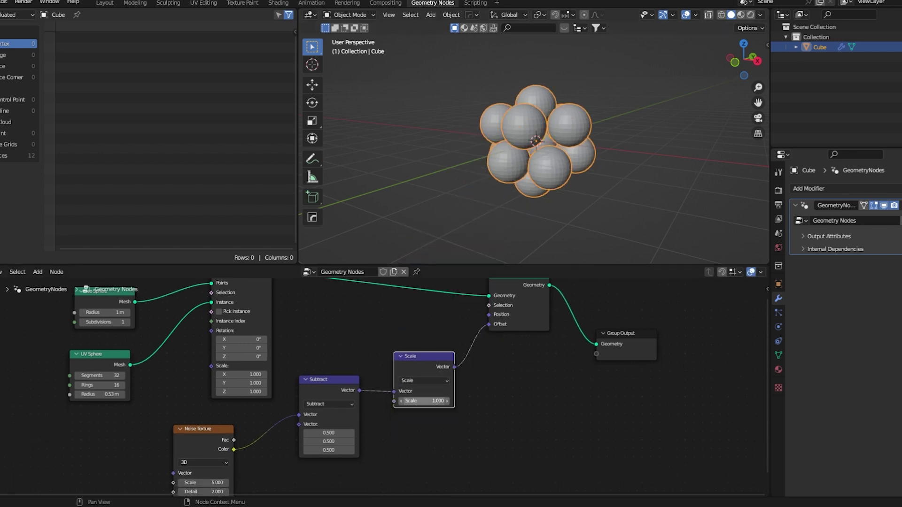
drag(425, 401, 477, 401)
Set the Noise Texture's scale to 5.42 and switch its dimensions to 4D
middle_drag(214, 492, 235, 450)
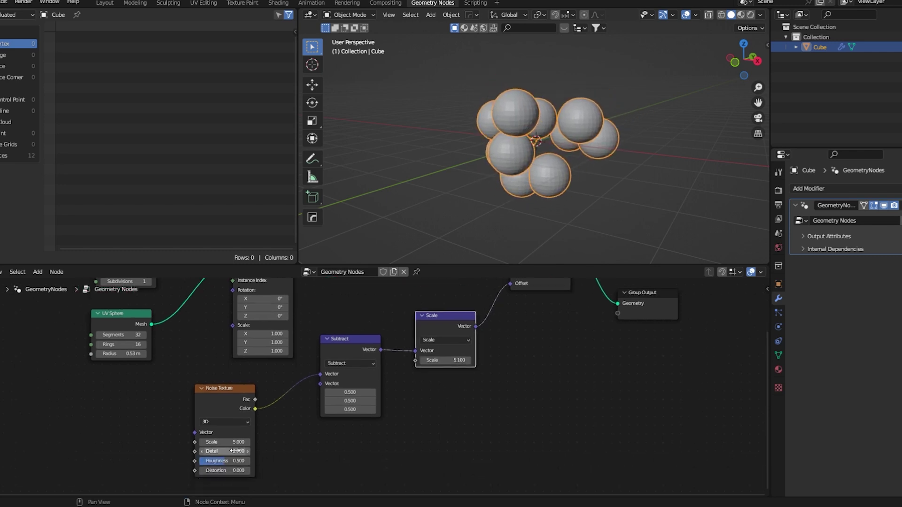
drag(230, 441, 251, 442)
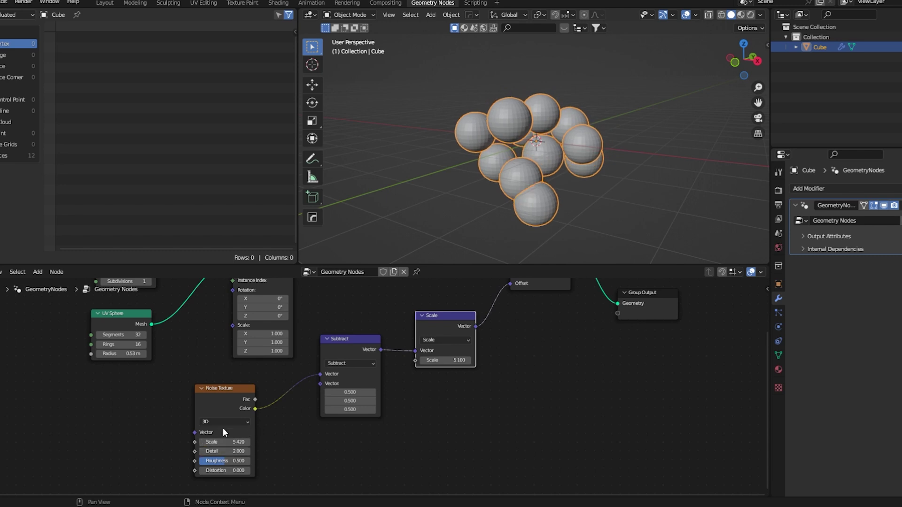
click(233, 422)
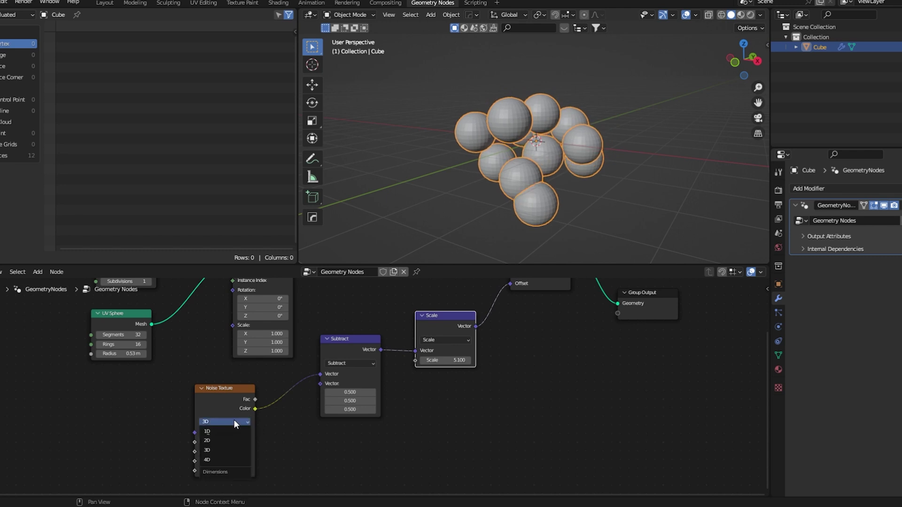
click(218, 458)
Vary the Noise Texture's W value to test the sphere motion, and reset W to 0
drag(221, 442, 291, 442)
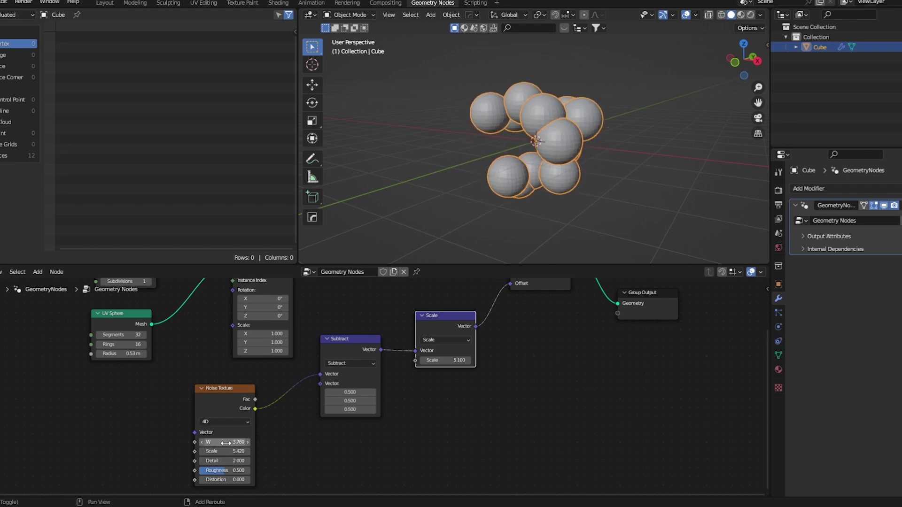
click(227, 442)
text(0)
key(Return)
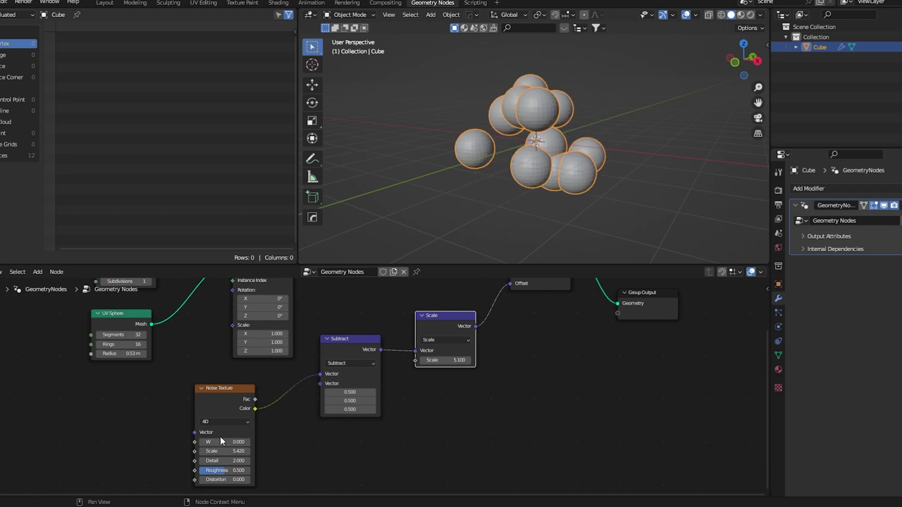
Move the Noise Texture node farther from Subtract and reduce the Scale node's value to 3.24
scroll(358, 396, down, 1)
drag(249, 401, 191, 413)
scroll(369, 381, down, 1)
middle_drag(471, 344, 352, 410)
scroll(351, 410, up, 3)
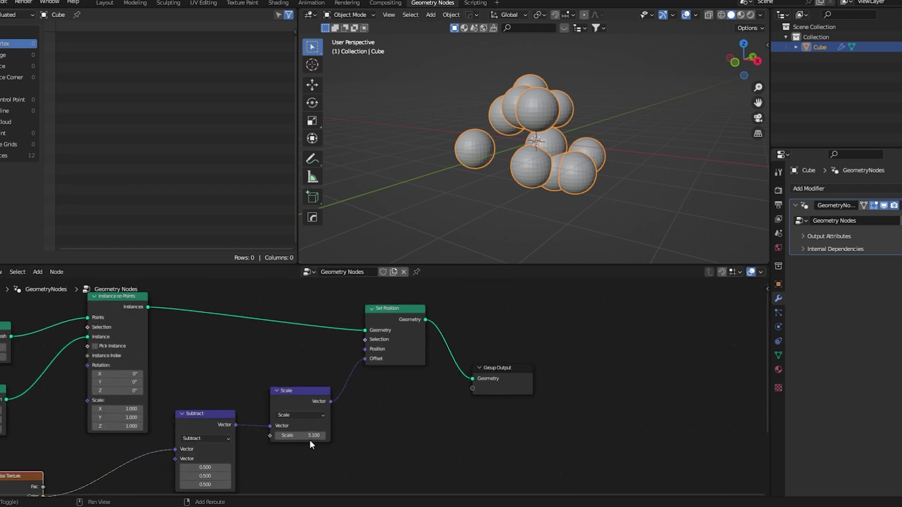
drag(309, 439, 284, 439)
Adjust the Noise Texture's W to 3.43 and enlarge the UV Sphere's radius to 0.62 m
middle_drag(333, 445, 467, 345)
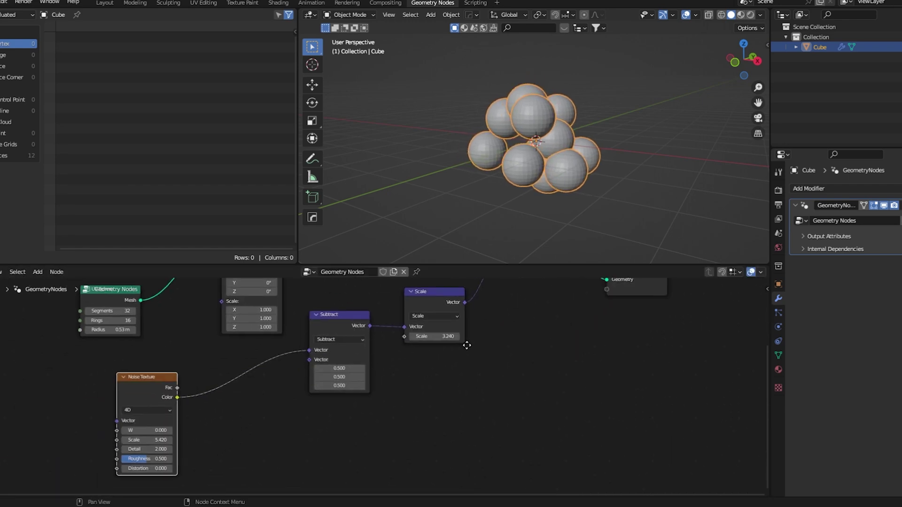
scroll(342, 404, up, 2)
drag(120, 435, 137, 435)
drag(70, 317, 87, 317)
drag(118, 434, 134, 435)
drag(70, 317, 63, 317)
scroll(343, 391, down, 2)
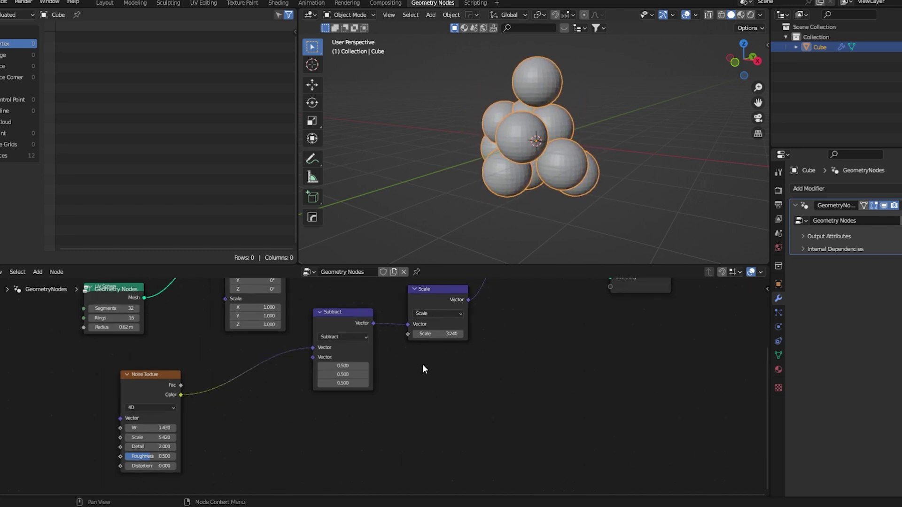
Change the Noise Texture's W to 2.63 and save the file
drag(165, 427, 221, 428)
scroll(225, 366, down, 2)
key(ctrl+s)
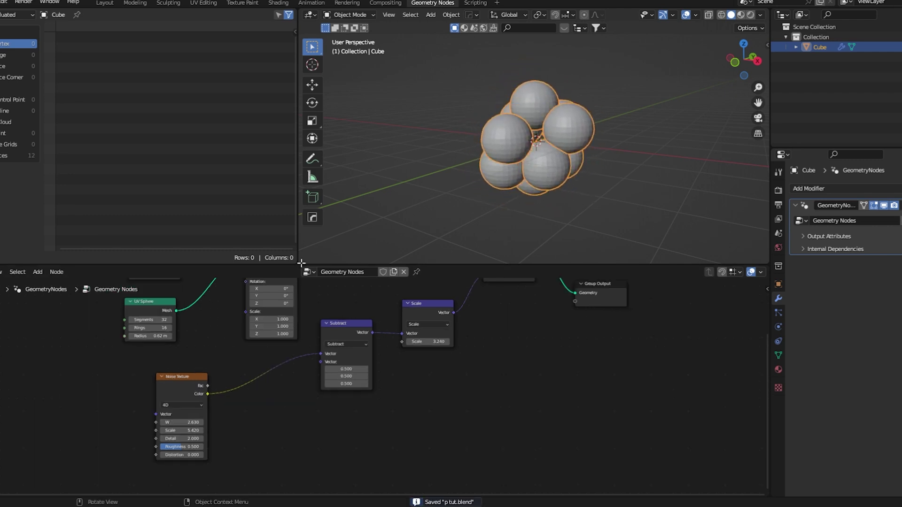
Split a strip off the lower part of the 3D viewport and turn it into a Timeline editor
drag(301, 262, 316, 216)
click(309, 223)
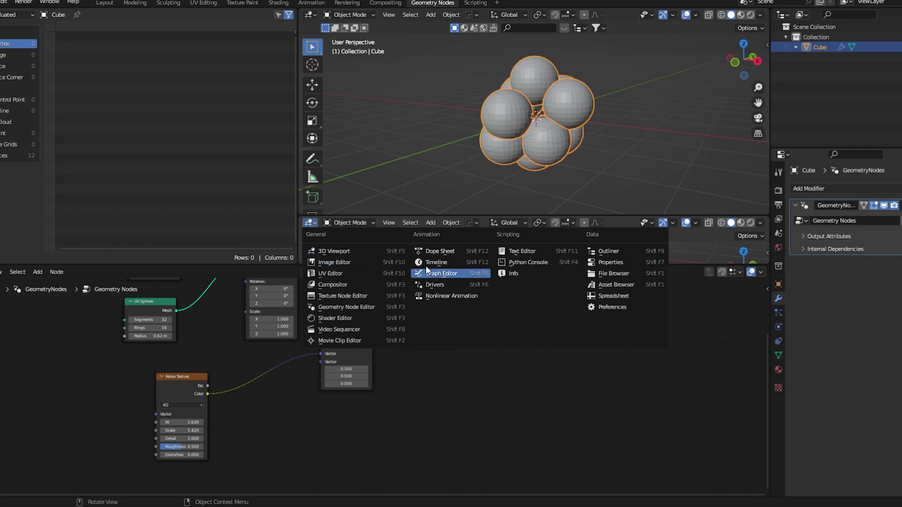
click(427, 263)
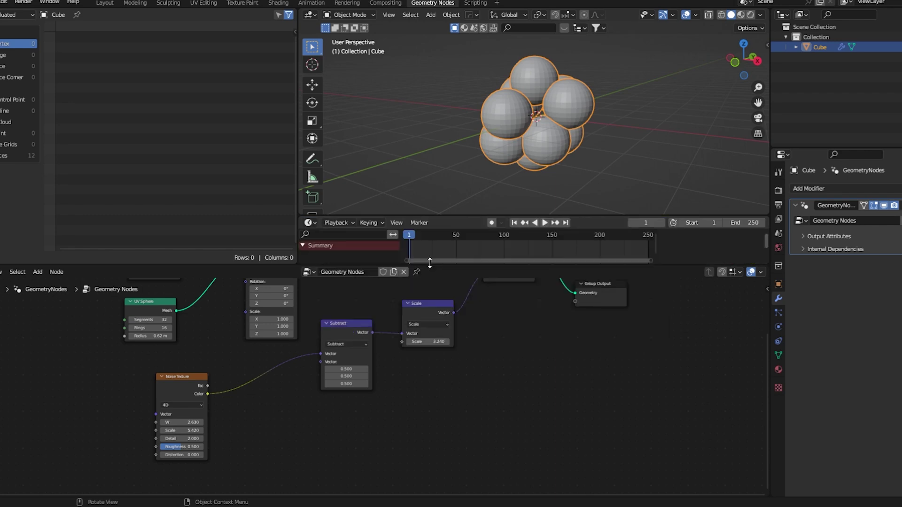
Set the animation's end frame to 120
click(753, 221)
key(BackSpace)
key(BackSpace)
key(BackSpace)
text(1)
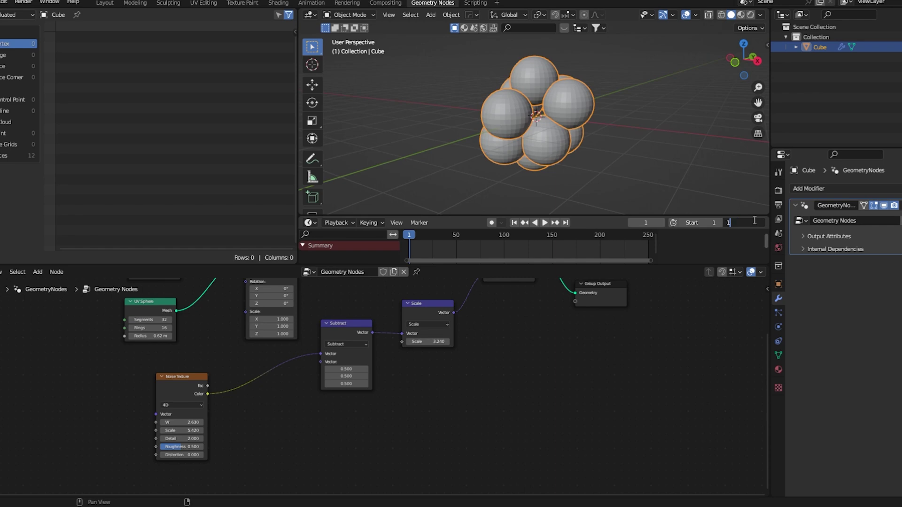
key(Return)
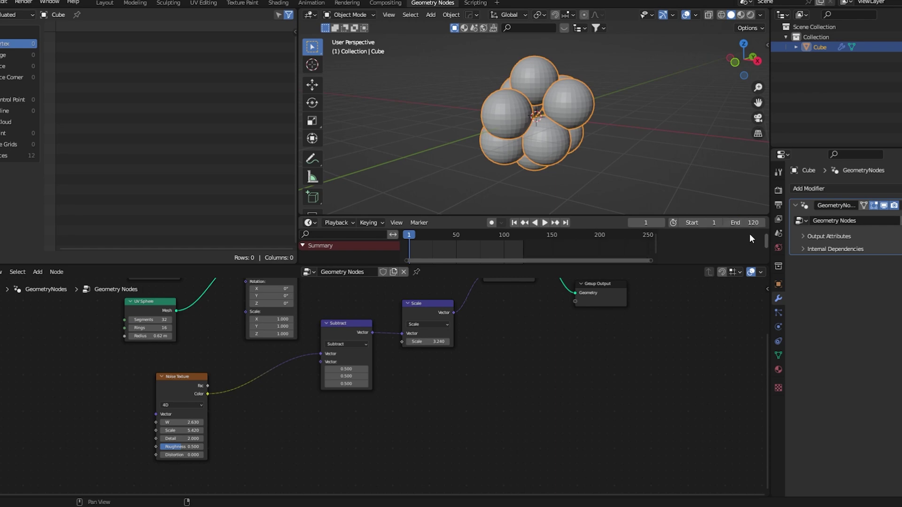
Move the Noise Texture node a bit farther away from the Subtract node
scroll(310, 388, down, 2)
middle_drag(307, 387, 397, 353)
scroll(395, 354, up, 6)
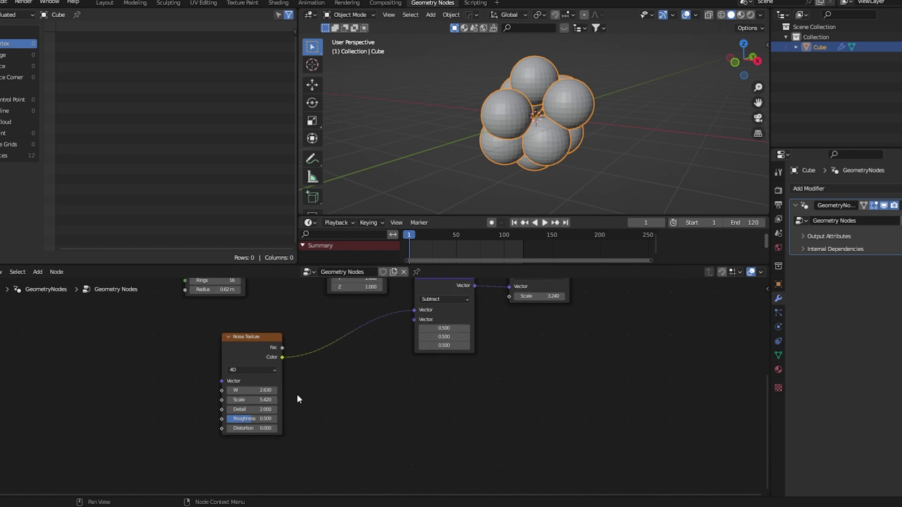
drag(220, 339, 165, 338)
Set the Noise Texture's W to 0 and insert a keyframe for it at frame 1
scroll(198, 351, down, 3)
middle_drag(198, 351, 263, 374)
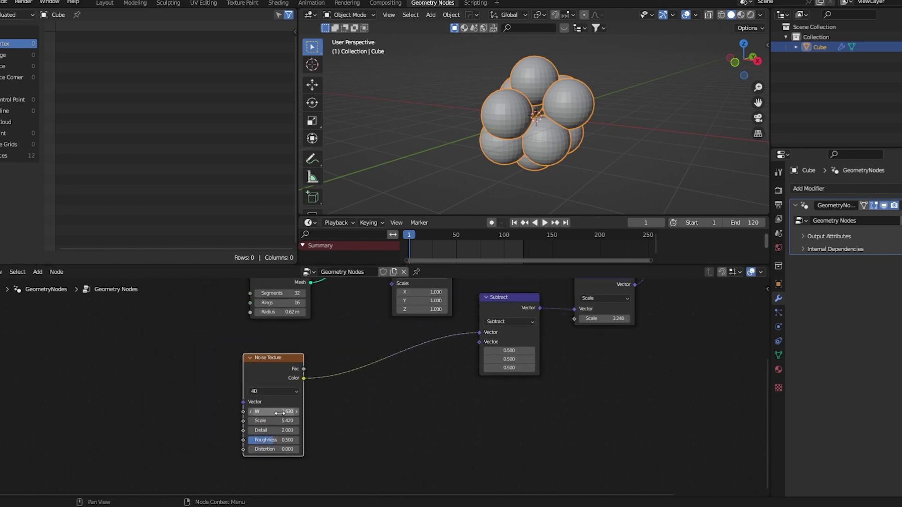
click(280, 411)
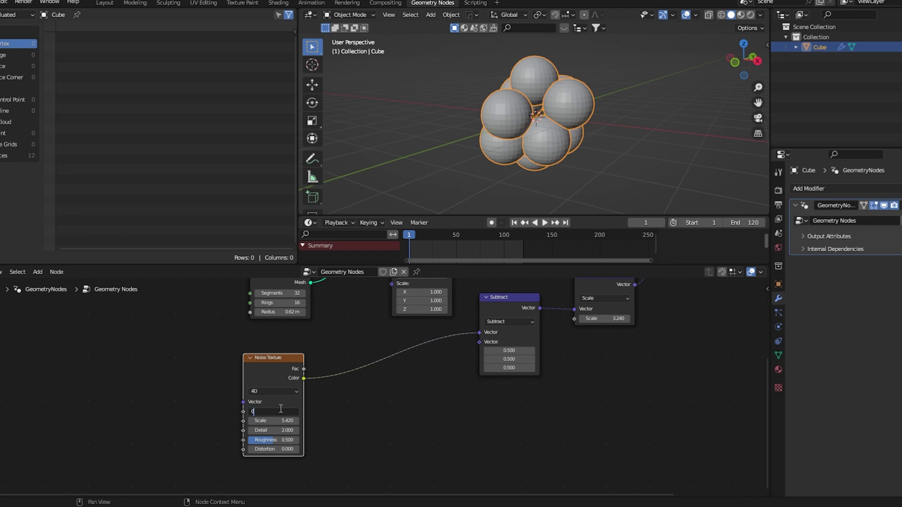
text(0)
key(Return)
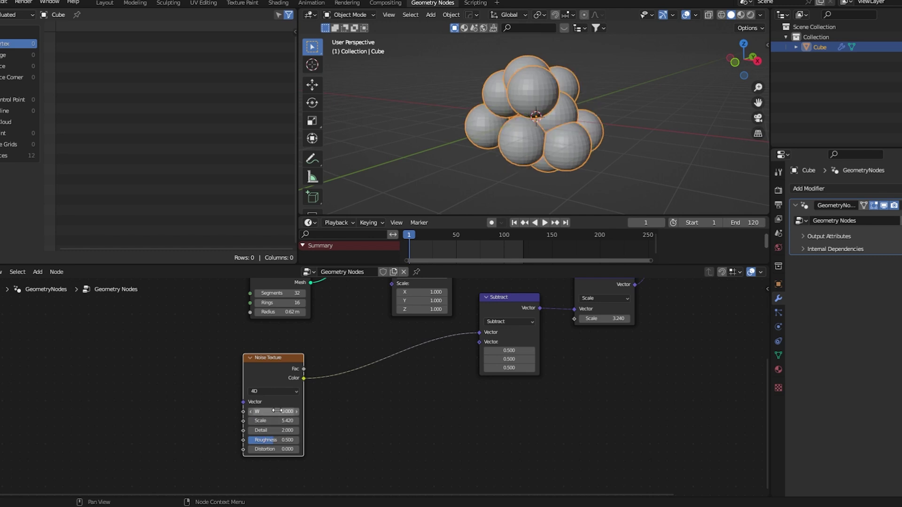
key(i)
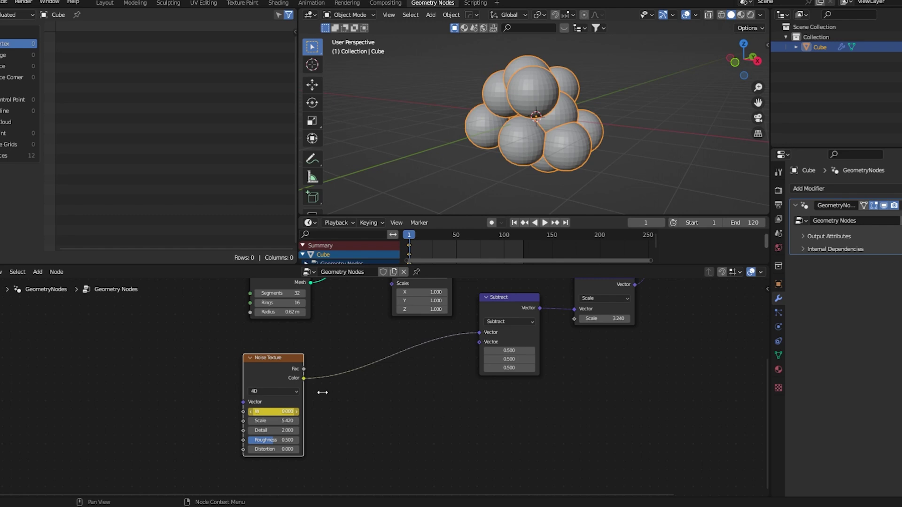
Keyframe the Noise Texture's W at 1 on frame 120 and play the animation briefly
click(566, 222)
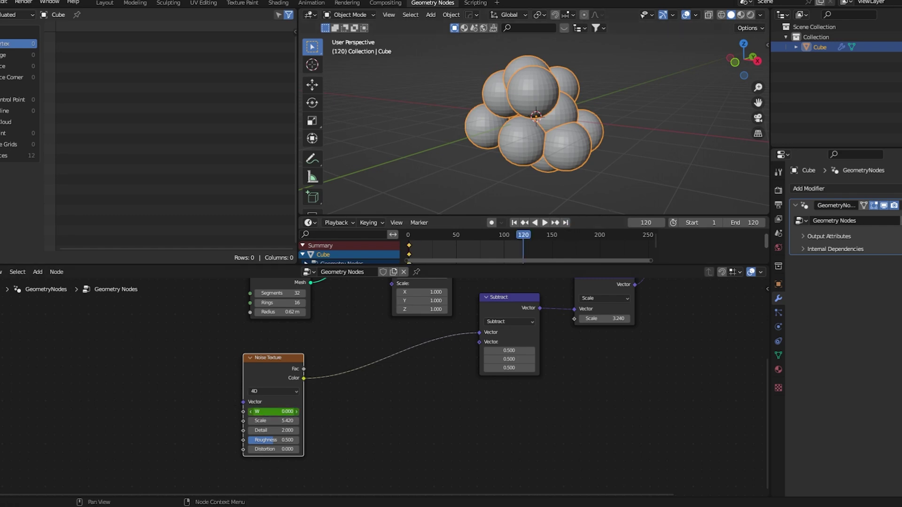
double_click(261, 411)
text(1)
key(Return)
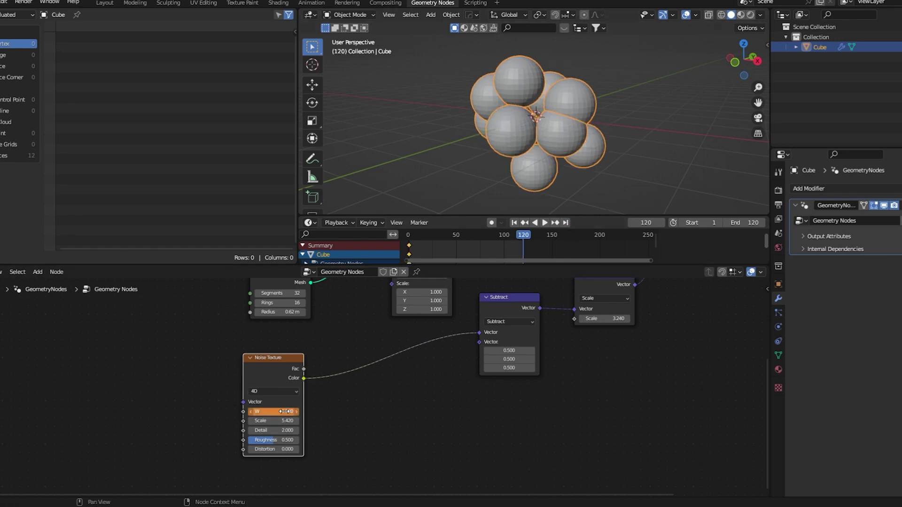
key(i)
key(space)
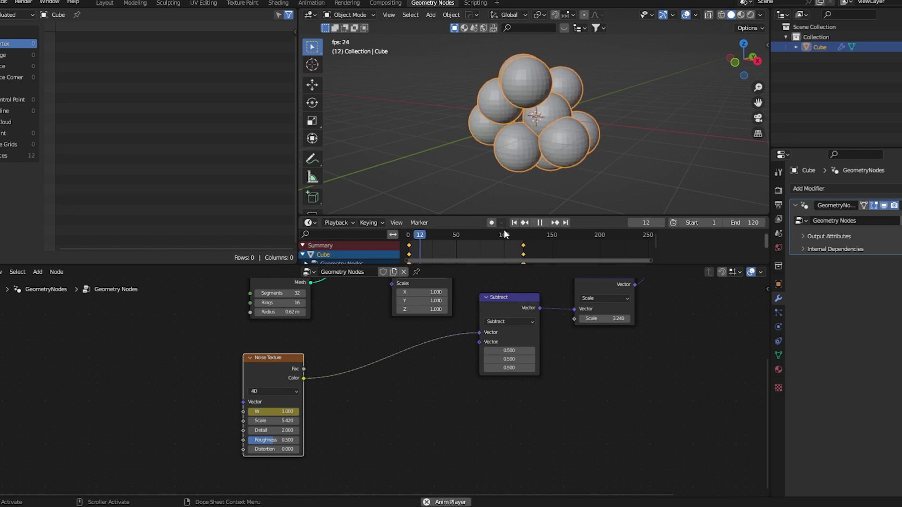
key(space)
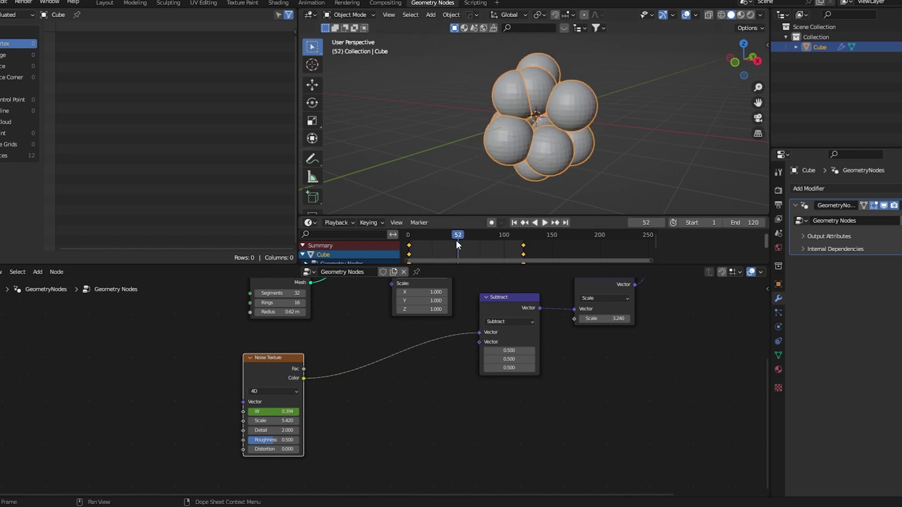
Set the interpolation of the Noise Texture's W keyframes to Linear and play the animation
right_click(455, 241)
mouse_move(433, 298)
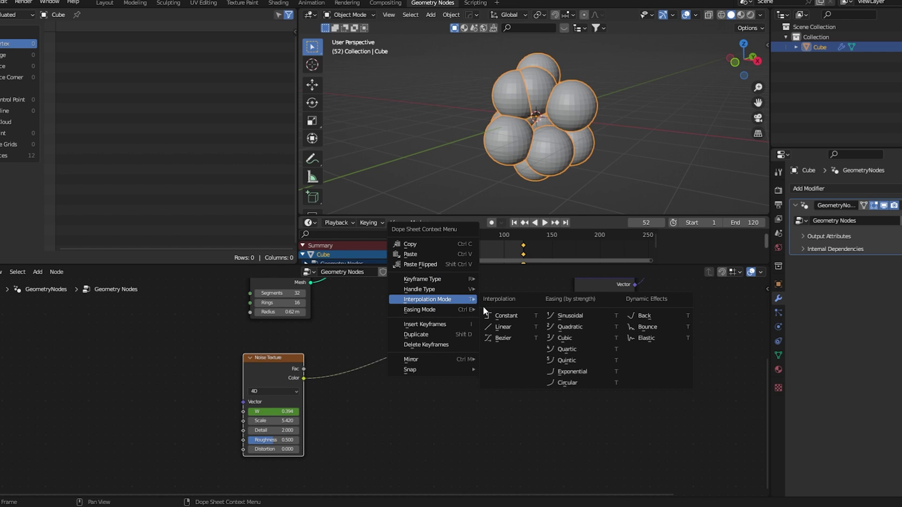
click(492, 326)
key(space)
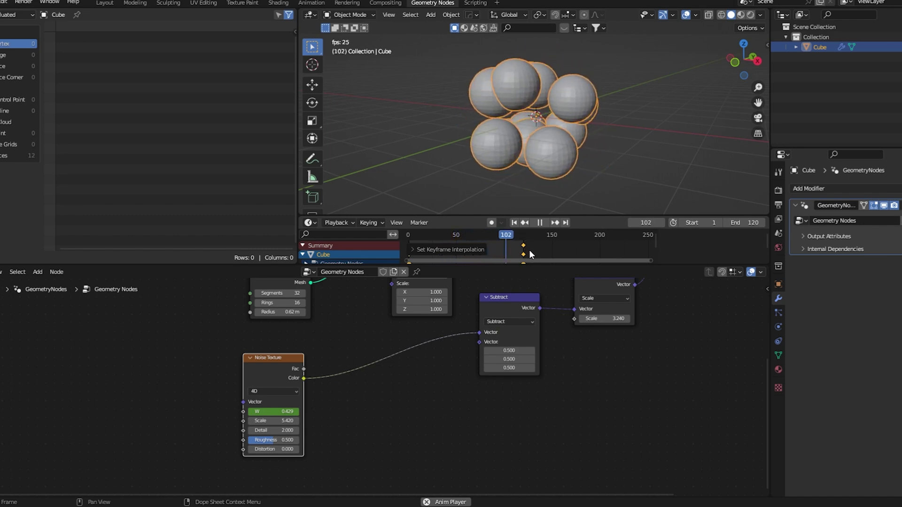
key(space)
Return to frame 1 and duplicate the Noise Texture node, placing the copy directly below the original
middle_drag(315, 389, 384, 367)
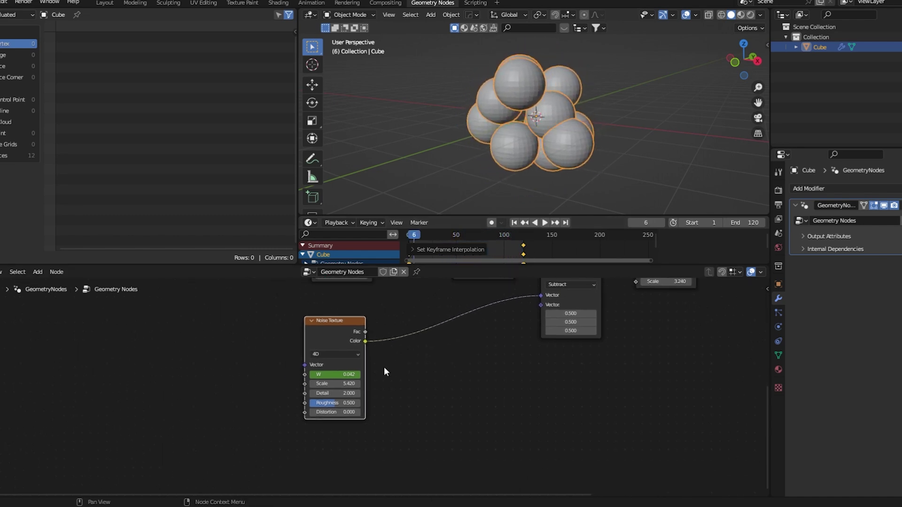
middle_drag(359, 339, 357, 362)
mouse_move(363, 365)
mouse_down()
mouse_move(347, 343)
mouse_move(362, 354)
mouse_up()
click(324, 332)
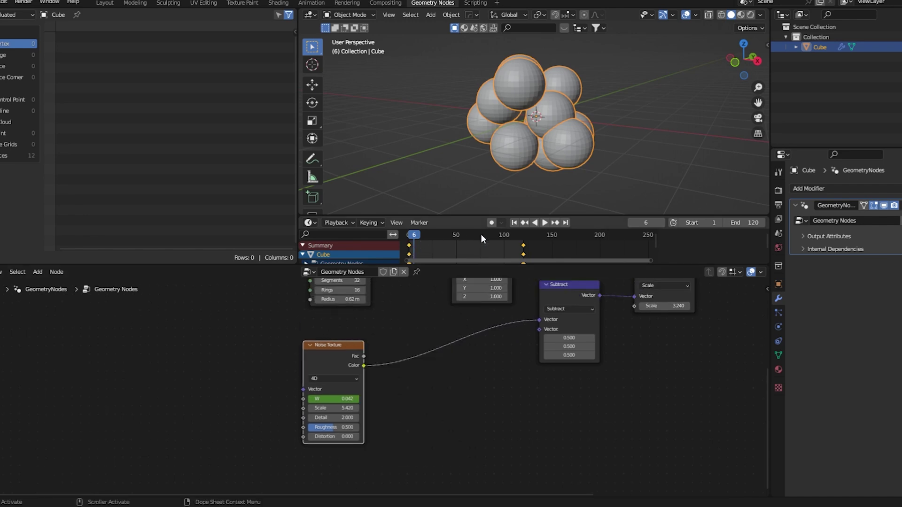
click(513, 223)
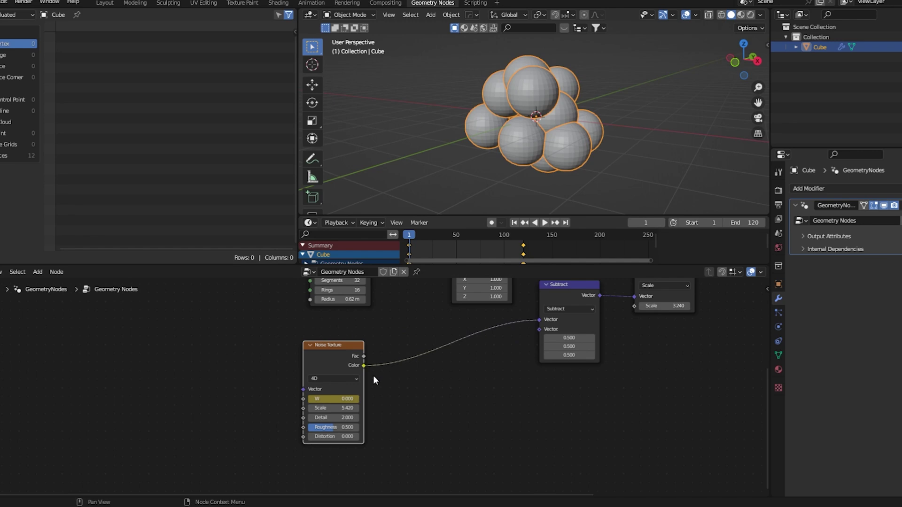
middle_drag(381, 376, 382, 361)
drag(348, 339, 352, 327)
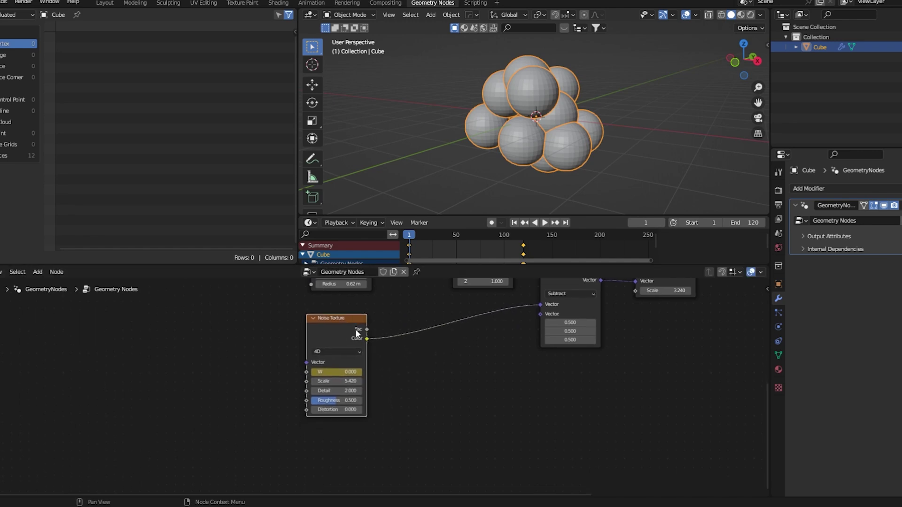
middle_drag(406, 388, 401, 367)
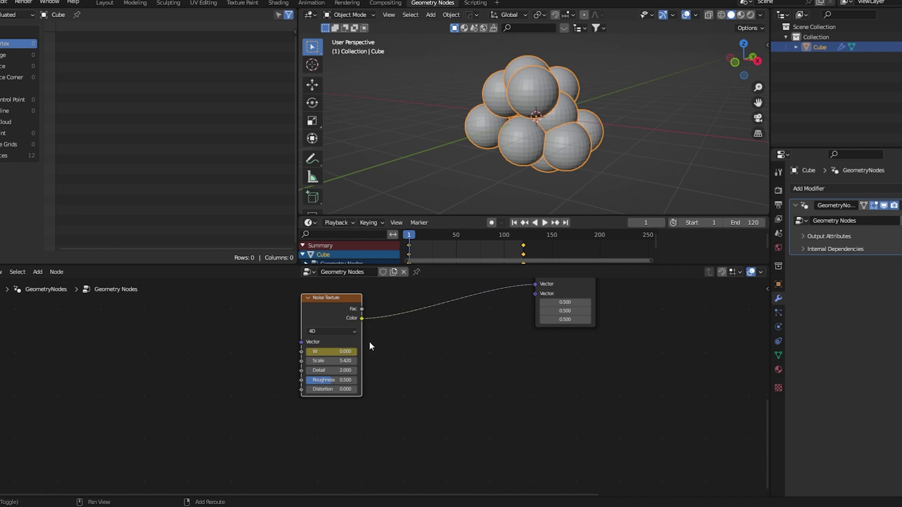
key(shift+d)
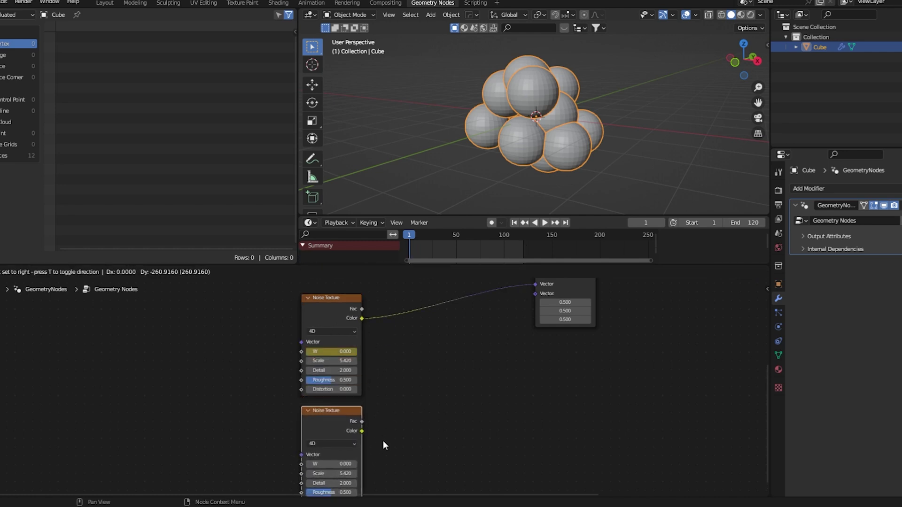
click(382, 443)
middle_drag(383, 443, 347, 407)
scroll(373, 383, up, 1)
scroll(346, 405, down, 3)
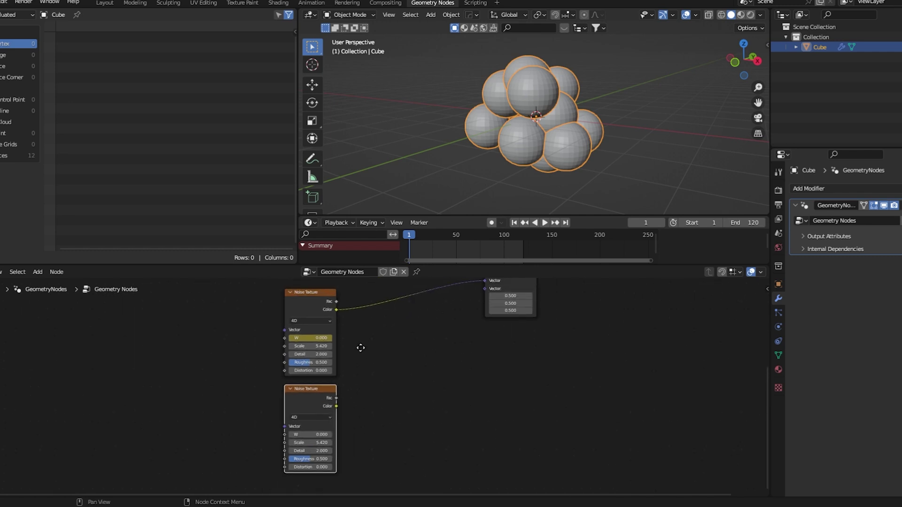
Insert a Mix node set to Color between the Noise Texture and Subtract, and connect the duplicated Noise Texture's Color to B
middle_drag(360, 348, 351, 361)
key(shift+a)
click(345, 264)
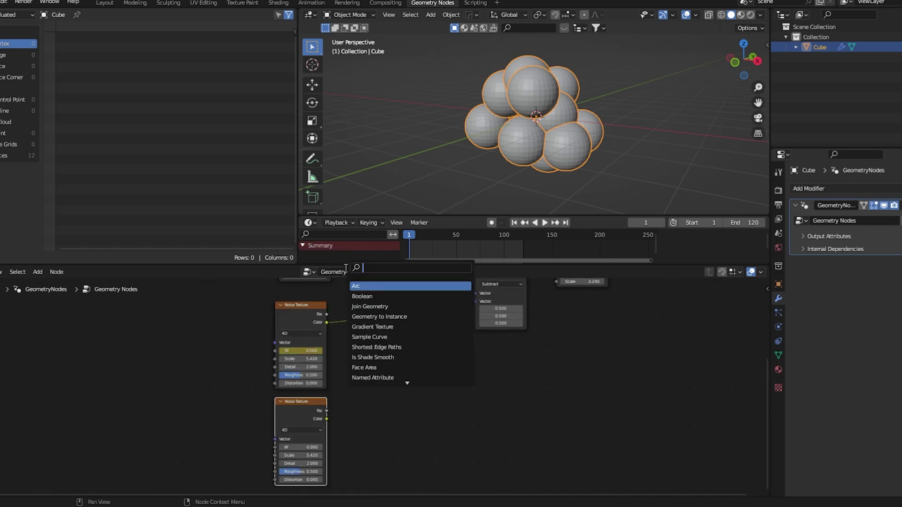
text(mix)
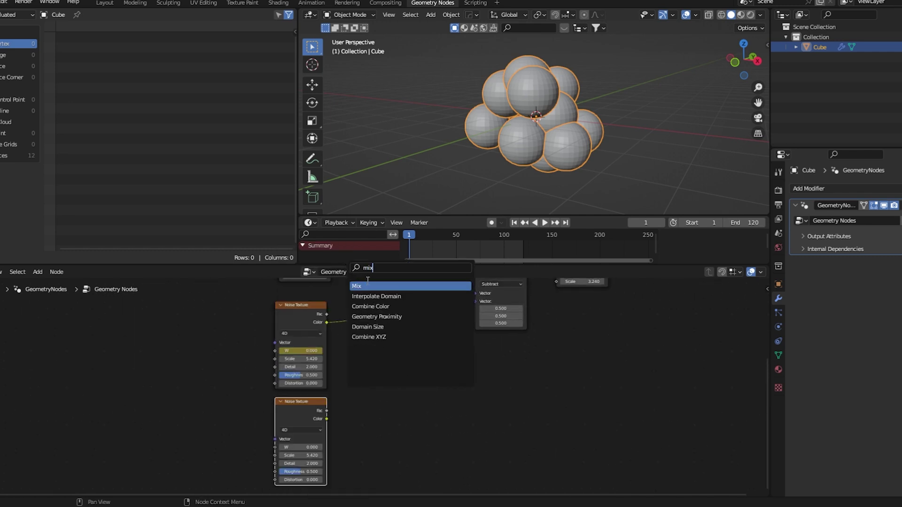
key(Return)
click(384, 360)
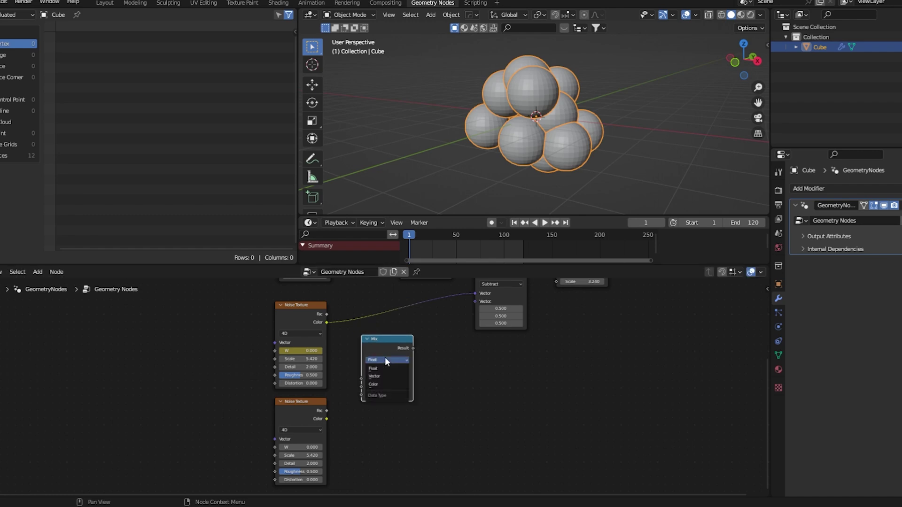
click(381, 384)
drag(387, 347, 393, 313)
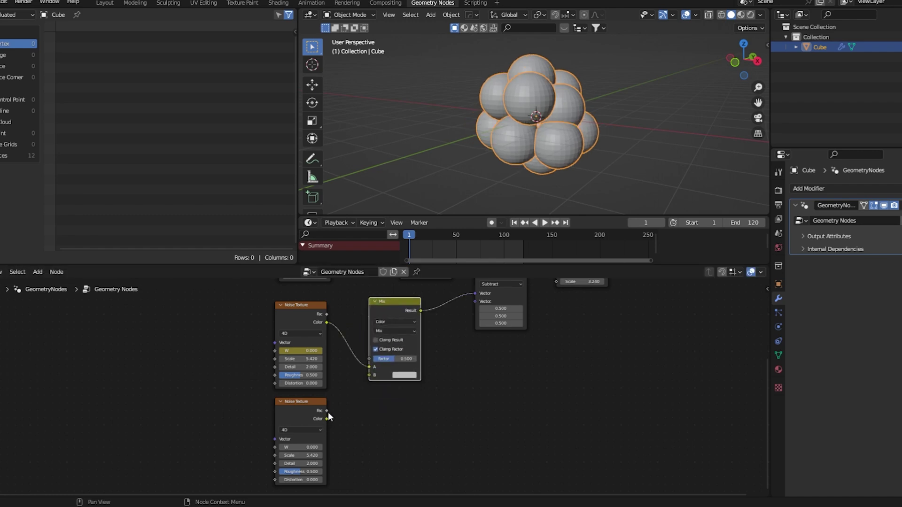
drag(327, 411, 374, 374)
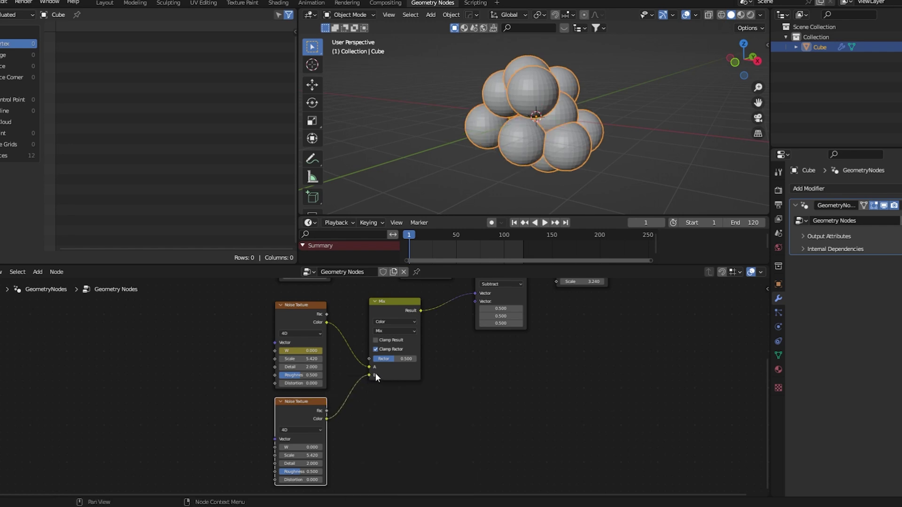
Keyframe the Mix node's Factor at 0 on frame 1 and at 1 on frame 120
key(i)
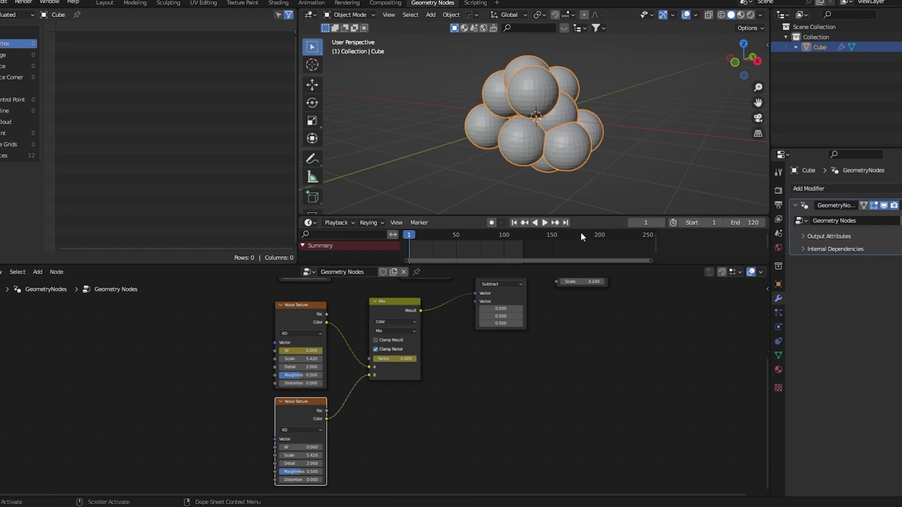
click(565, 222)
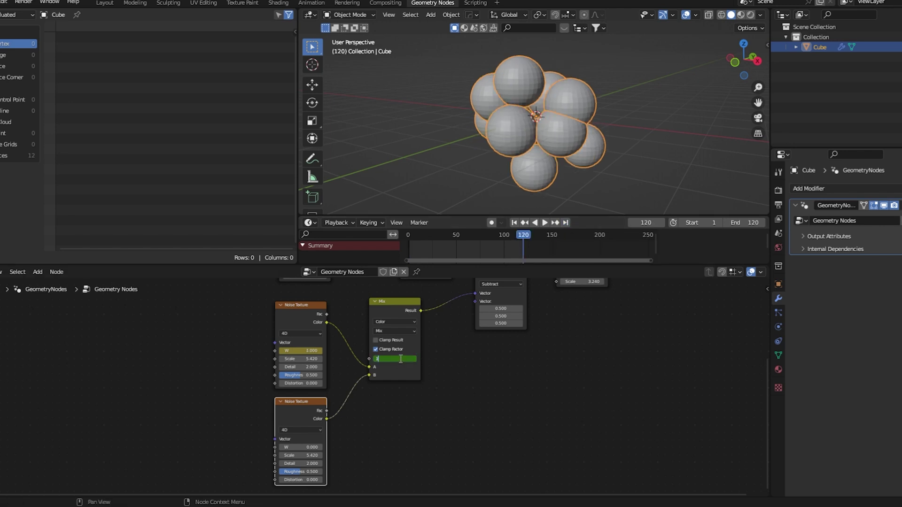
key(Return)
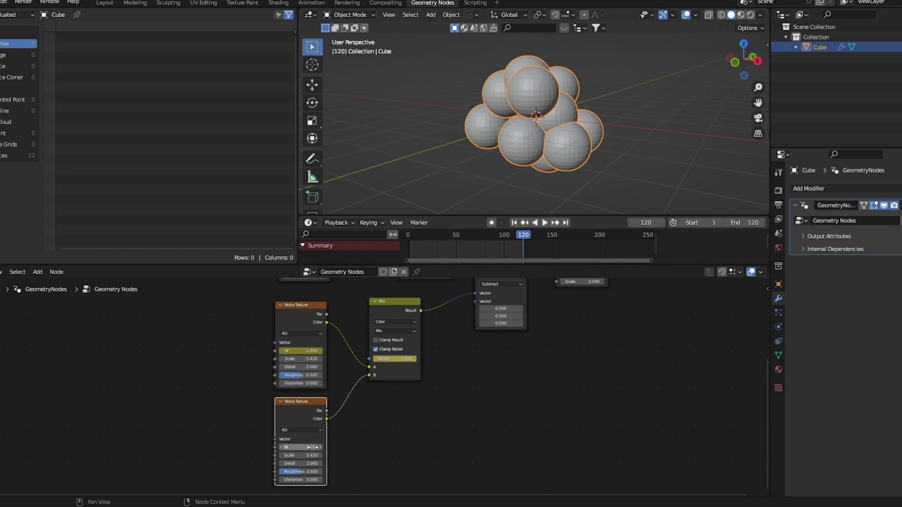
Keyframe the duplicated Noise Texture's W at 0 on frame 120 and at -1 on frame 1
key(i)
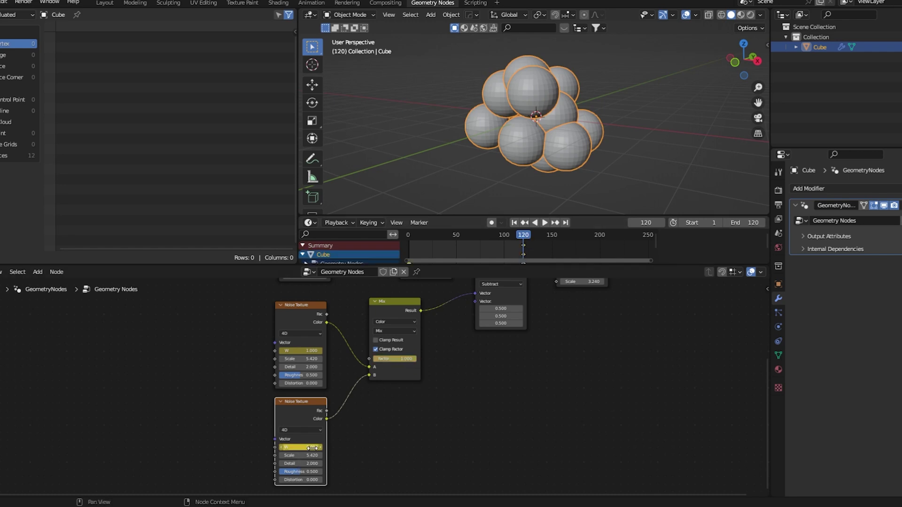
click(514, 222)
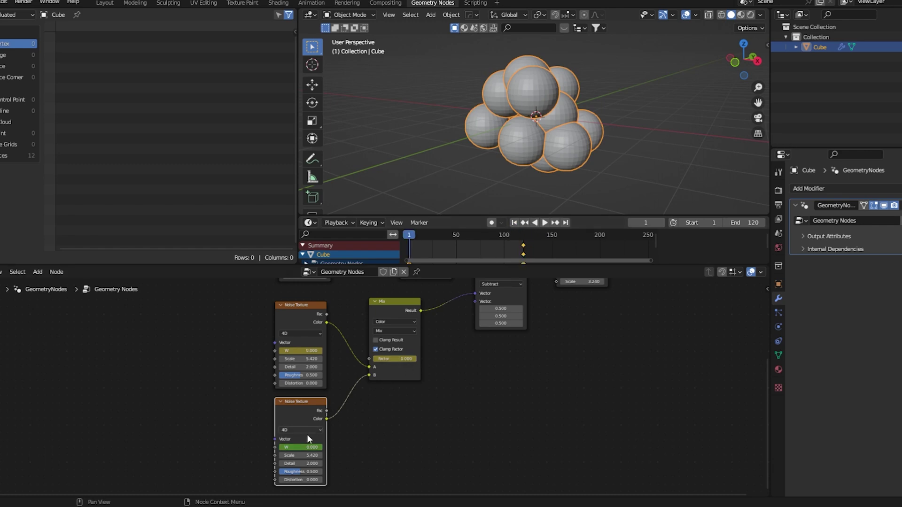
click(300, 447)
key(Return)
key(i)
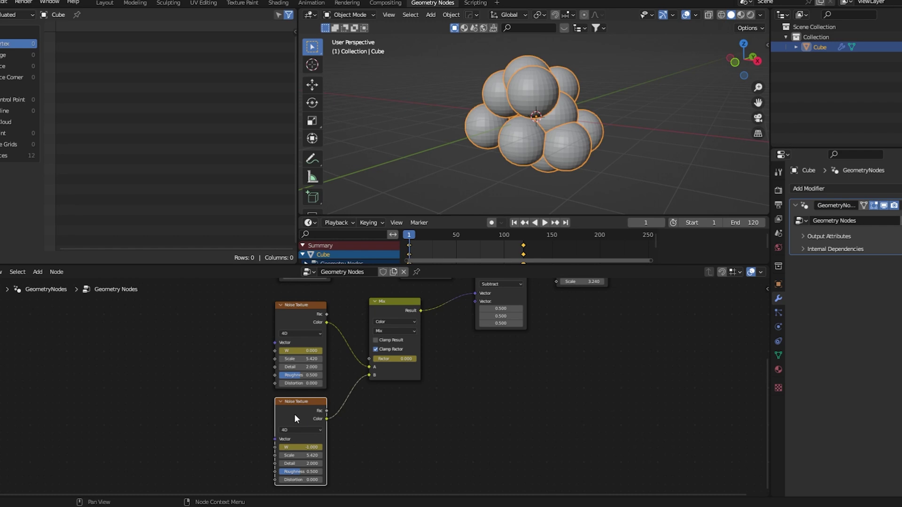
Set the keyframe interpolation to Linear for the duplicated Noise Texture and for the Mix node
right_click(464, 253)
mouse_move(464, 252)
click(503, 279)
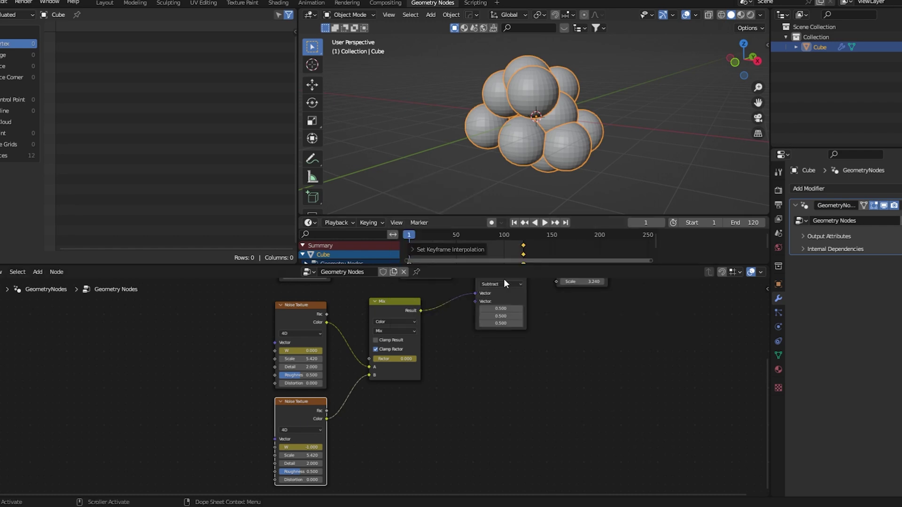
click(384, 313)
right_click(458, 249)
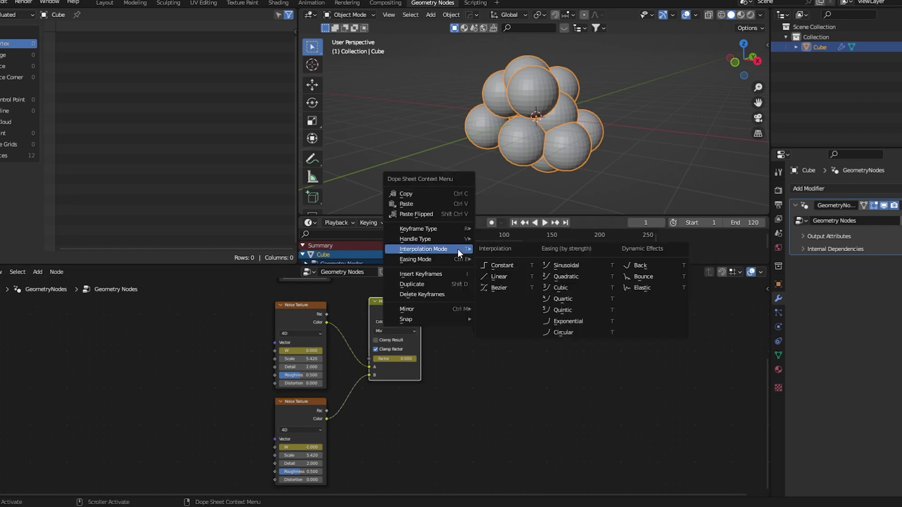
click(503, 280)
Enlarge the Timeline and move the first keyframes of both Noise Textures and the Mix node to frame 0
drag(487, 215, 487, 191)
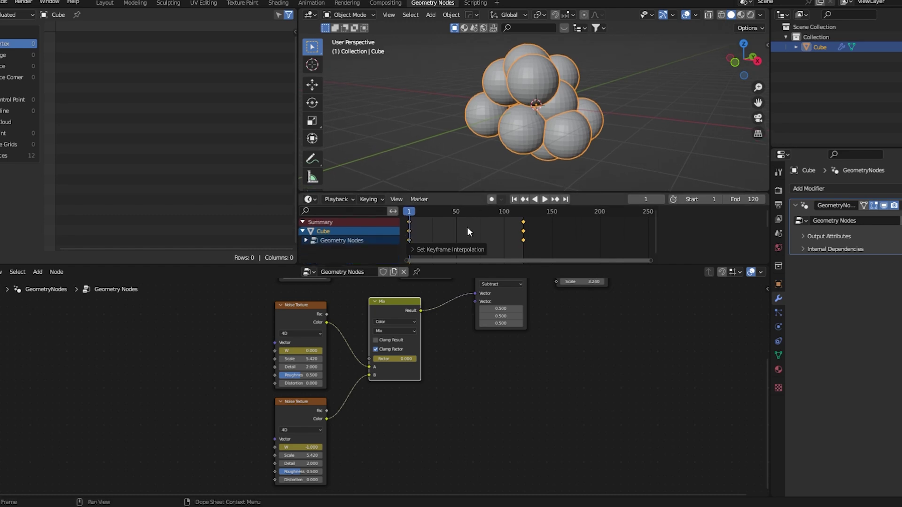
scroll(468, 227, up, 4)
middle_drag(475, 227, 569, 240)
scroll(544, 232, up, 3)
scroll(569, 241, up, 6)
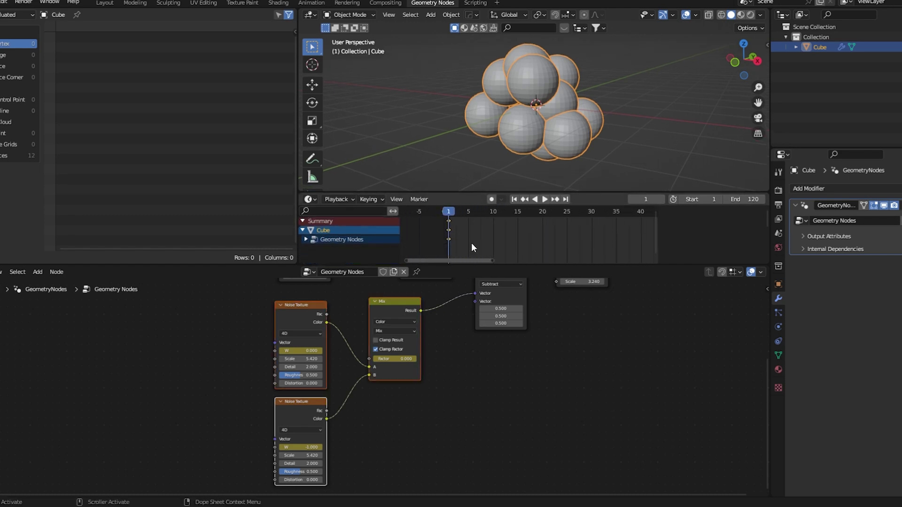
drag(471, 243, 443, 236)
Return to frame 1 and play the animation to check the loop
click(484, 213)
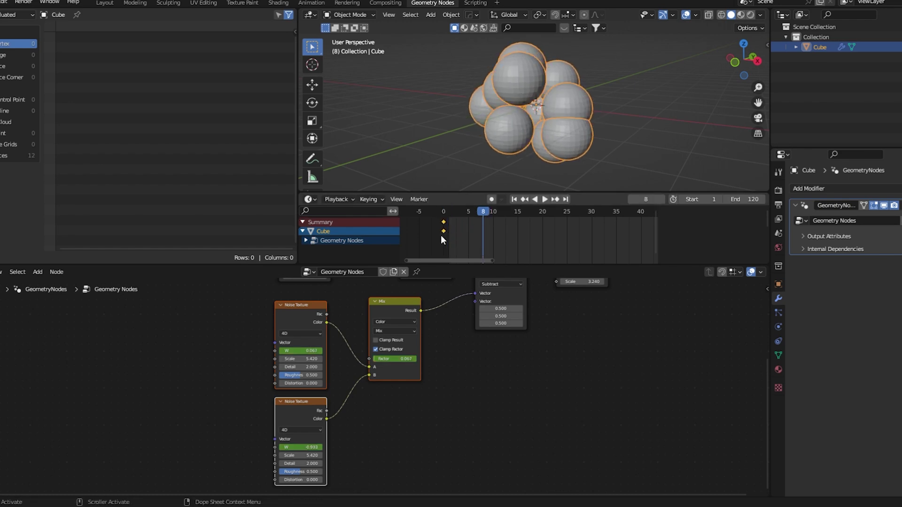
key(Home)
key(shift+Left)
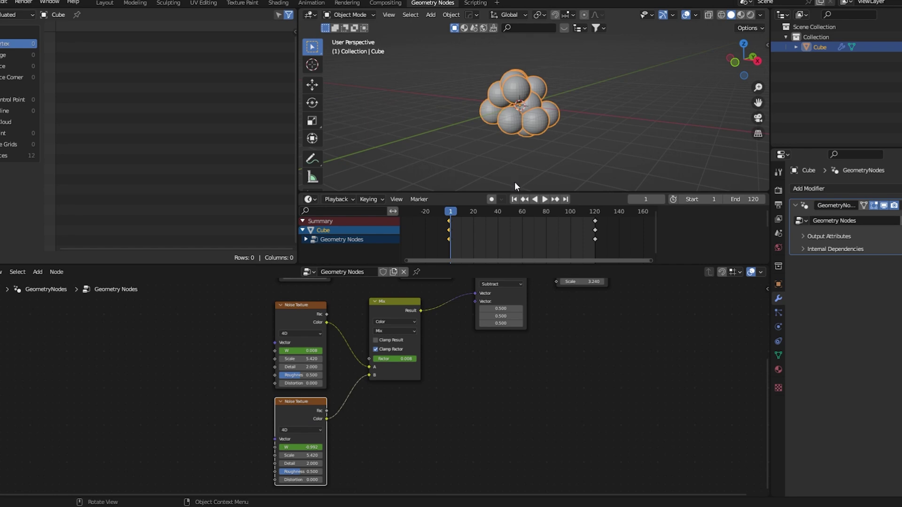
key(space)
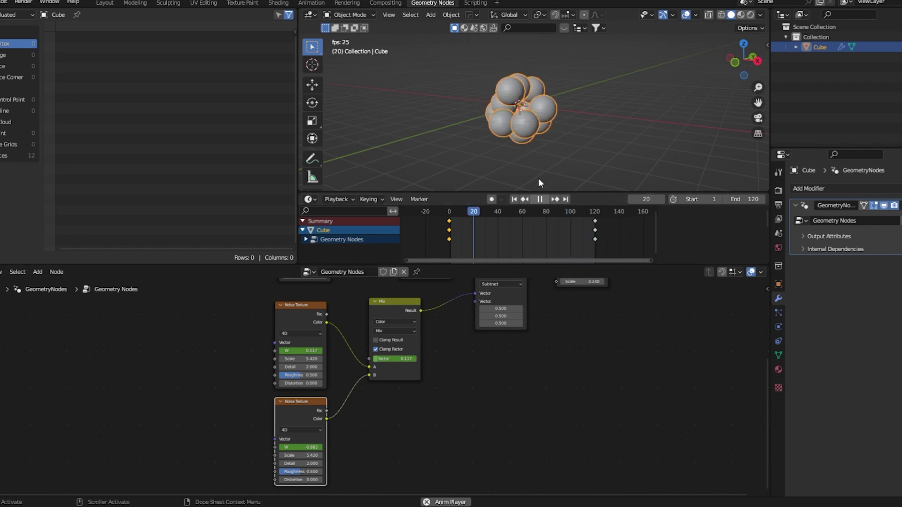
key(space)
Set the Scale node's value to 4.750 and play the animation again
scroll(548, 150, up, 3)
scroll(517, 338, up, 2)
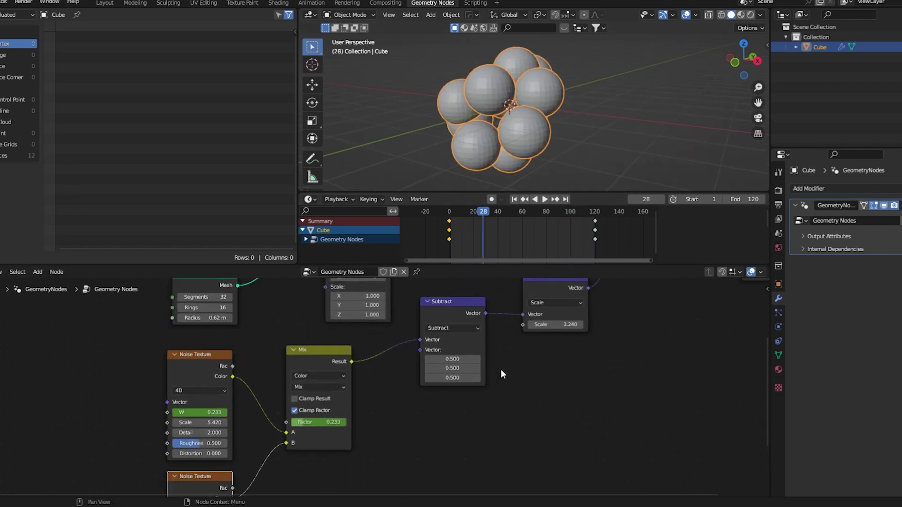
drag(554, 324, 583, 324)
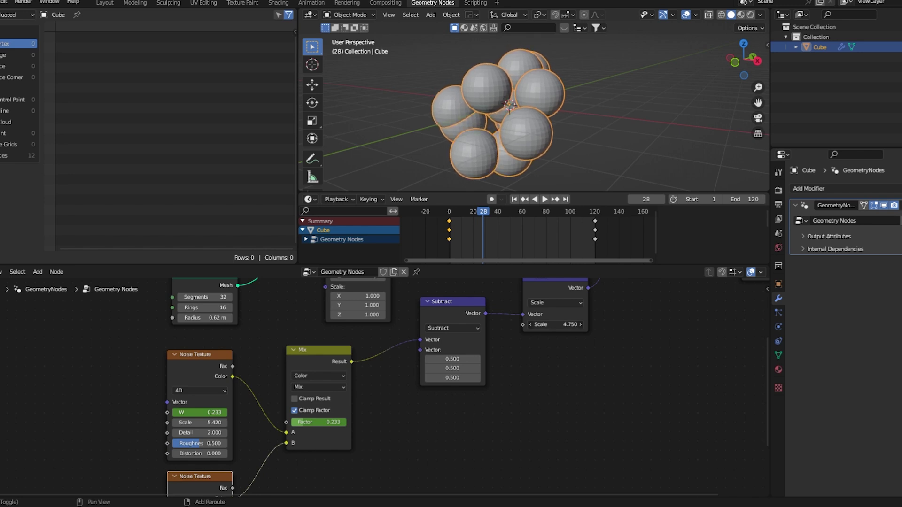
key(space)
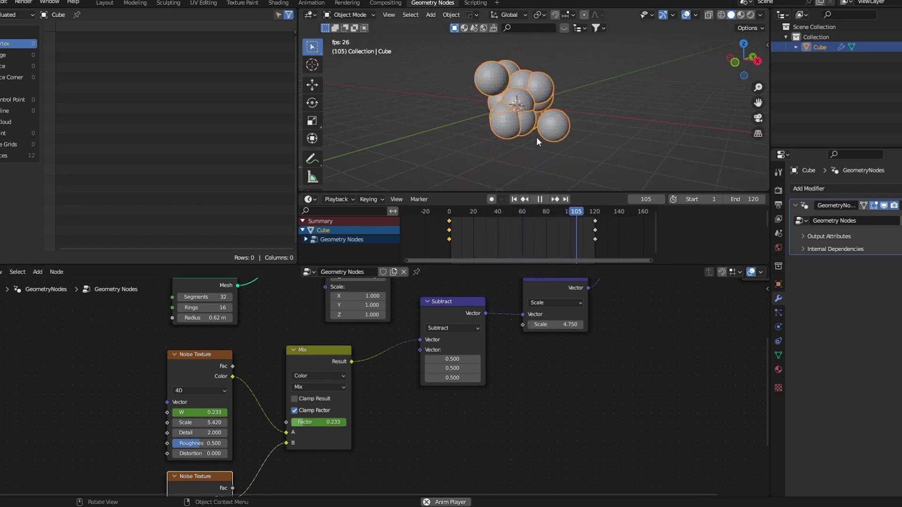
key(space)
Move the Group Output node aside and insert a Set Shade Smooth node between Set Position and Group Output
scroll(585, 343, down, 4)
middle_drag(601, 325, 455, 404)
scroll(475, 402, up, 4)
click(571, 384)
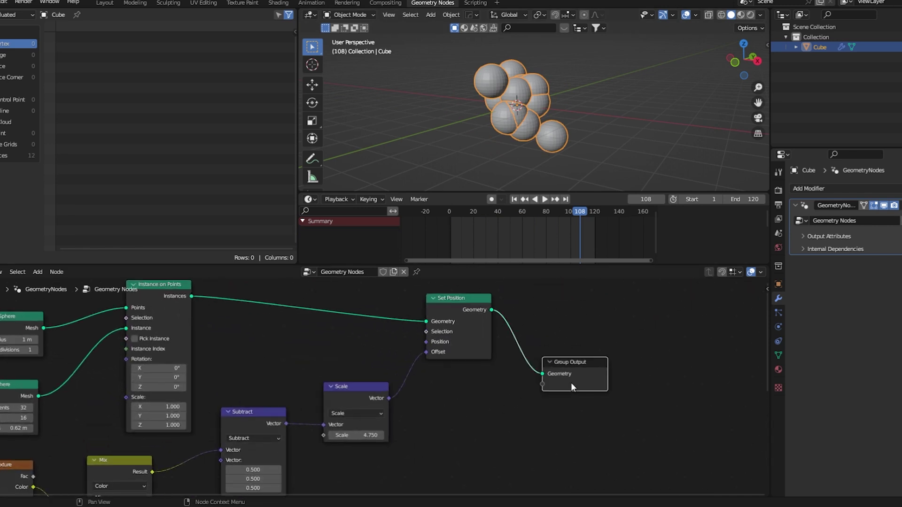
drag(571, 387, 648, 379)
key(shift+a)
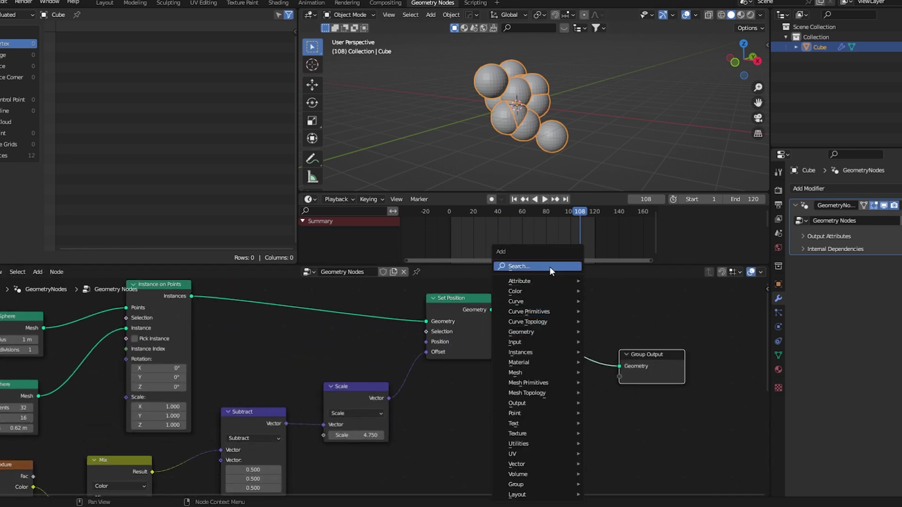
click(549, 267)
text(set)
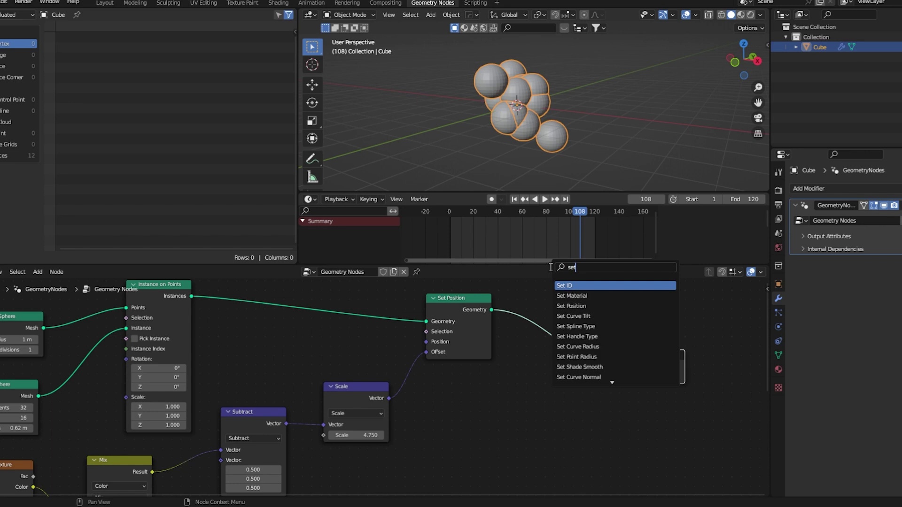
text( sm)
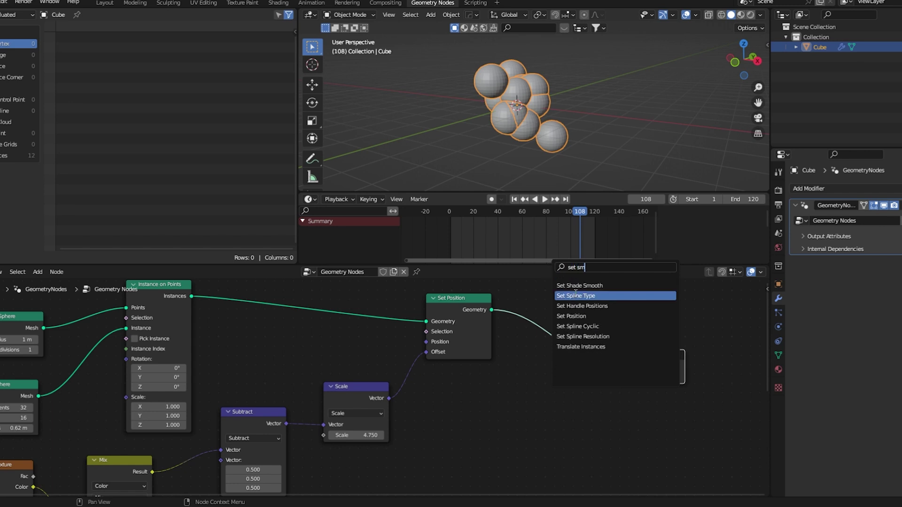
click(575, 287)
click(556, 329)
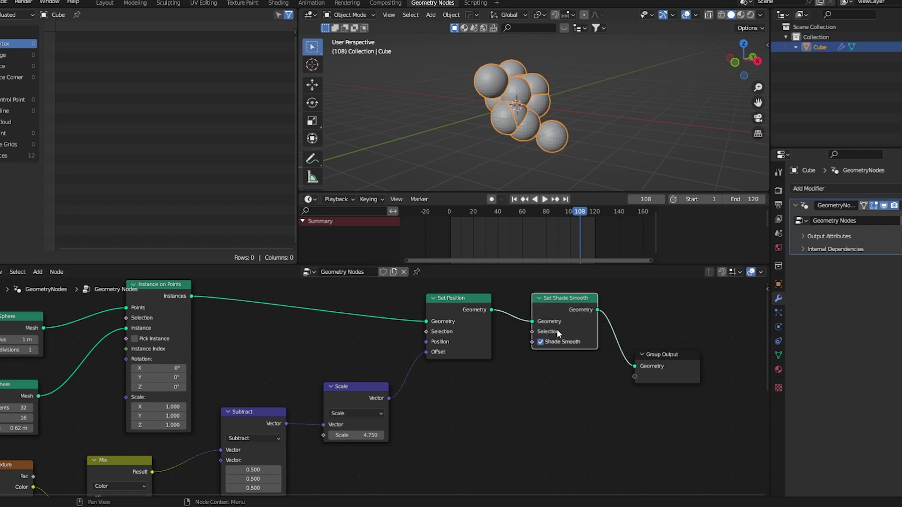
Deselect the object and play the animation from the start, viewing the smooth-shaded spheres from another angle
click(609, 145)
scroll(608, 144, up, 2)
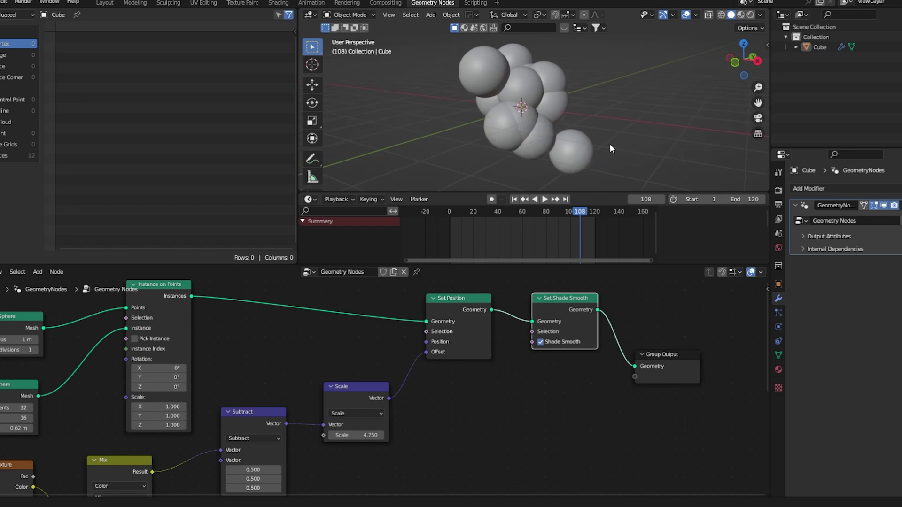
click(515, 199)
key(space)
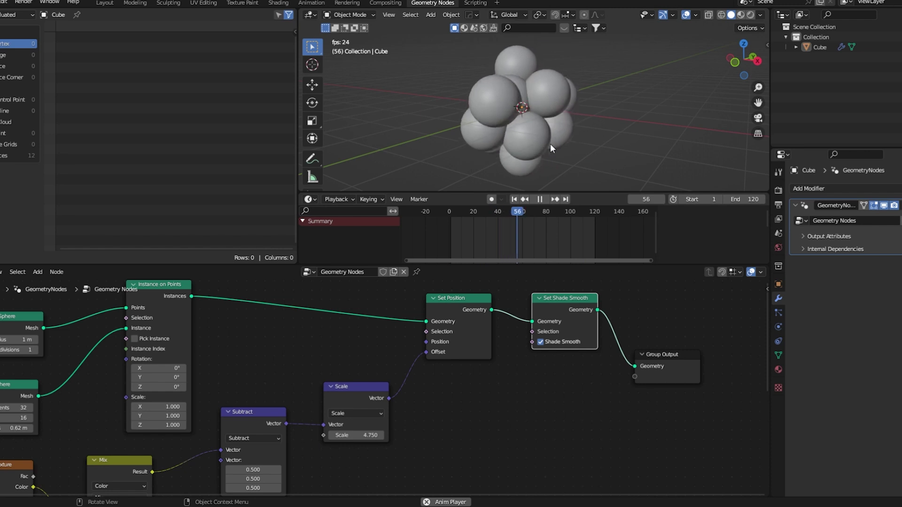
middle_drag(550, 143, 543, 116)
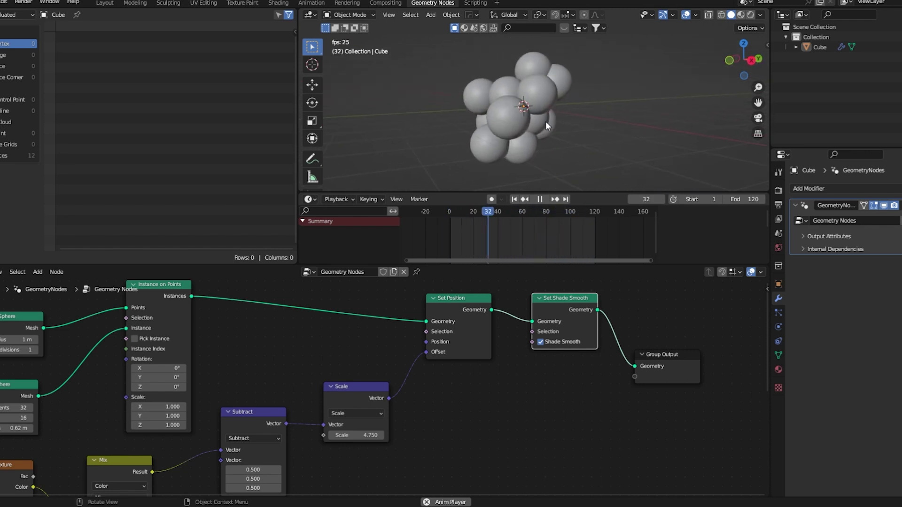
key(space)
Preview the Ico Sphere node's mesh alone by linking it directly to the Group Output
scroll(404, 400, down, 3)
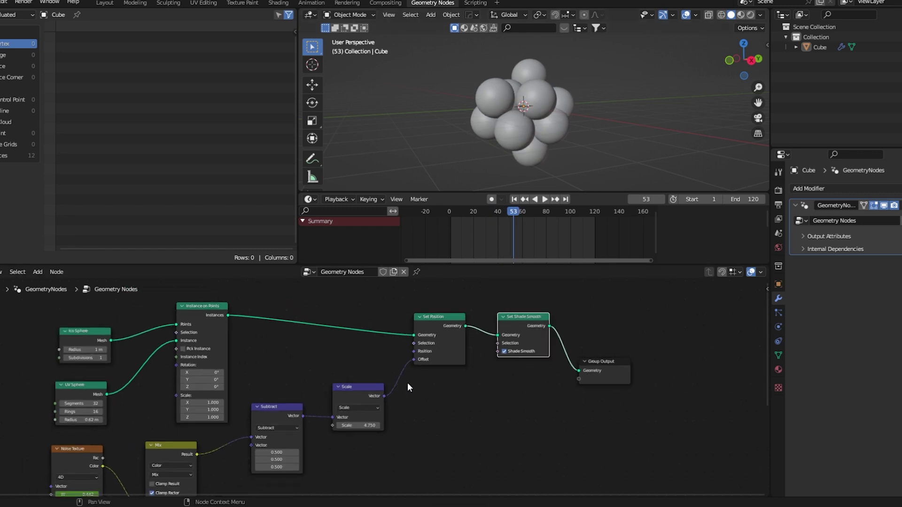
middle_drag(376, 380, 432, 375)
middle_drag(350, 419, 395, 427)
scroll(379, 416, up, 5)
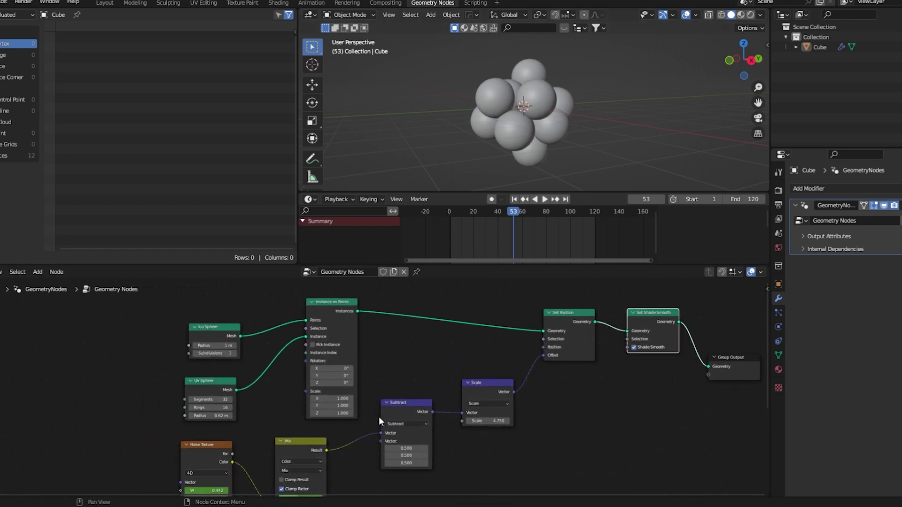
middle_drag(385, 345, 365, 415)
scroll(201, 412, down, 1)
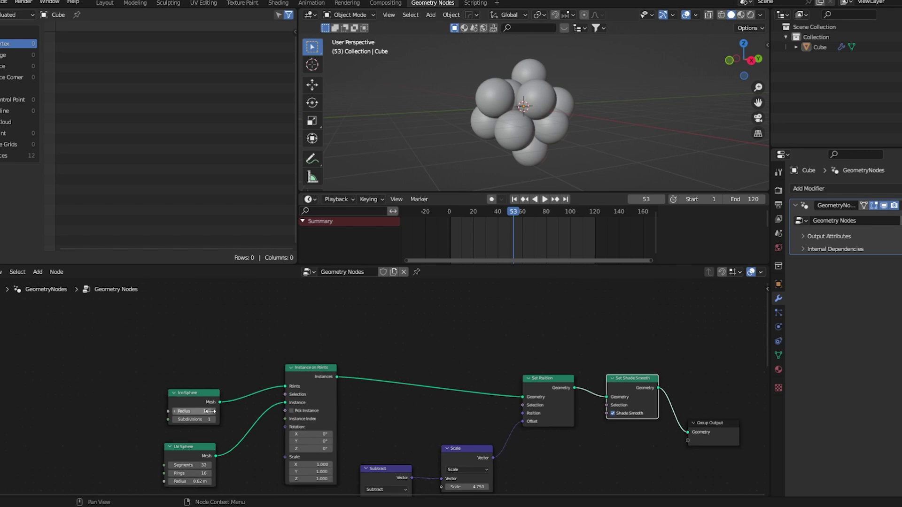
middle_drag(197, 411, 223, 412)
middle_drag(321, 351, 338, 360)
key(shift+a)
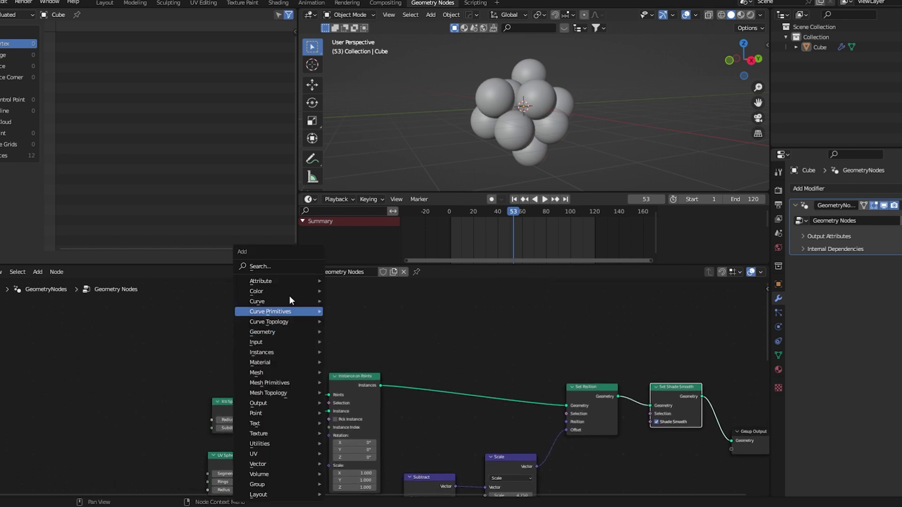
click(289, 269)
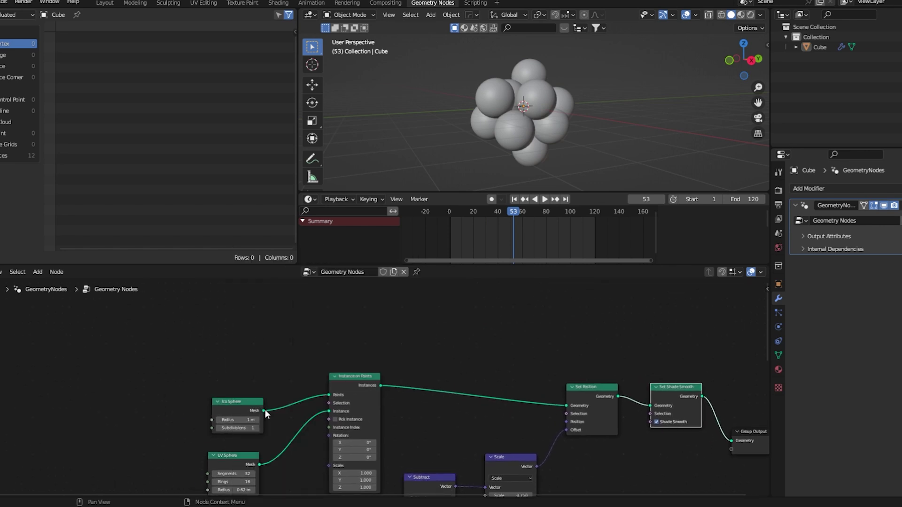
ctrl+shift+click(242, 407)
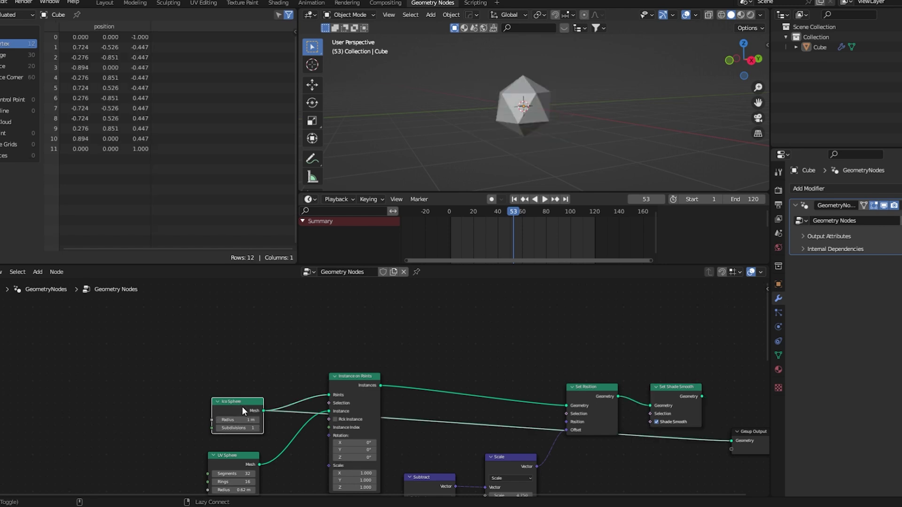
Add a Separate Geometry node on the link from Ico Sphere to Group Output and place it above Instance on Points
key(shift+a)
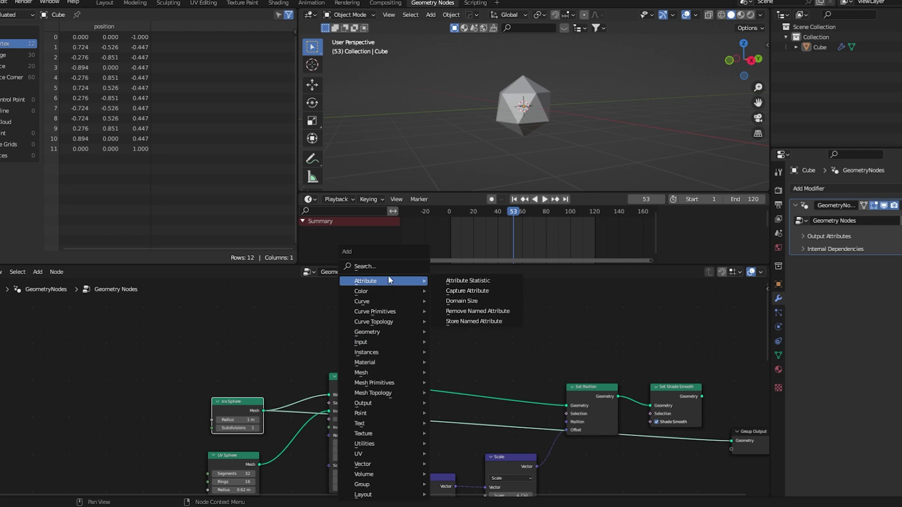
click(393, 267)
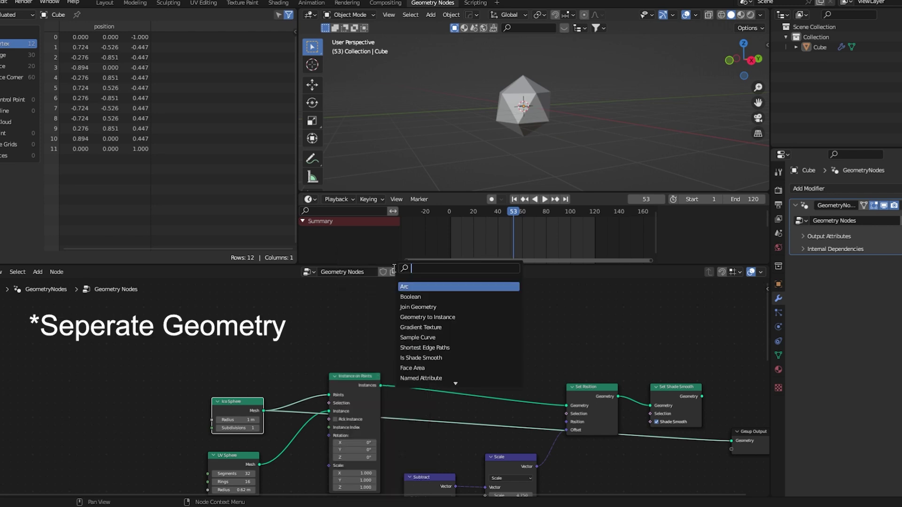
text(seper)
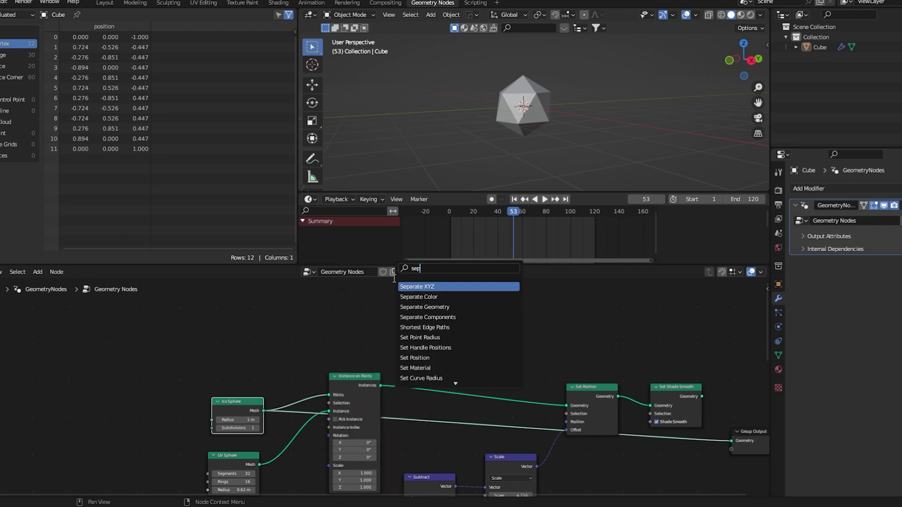
click(424, 306)
click(438, 440)
drag(437, 400, 361, 307)
scroll(377, 356, up, 1)
scroll(378, 355, up, 1)
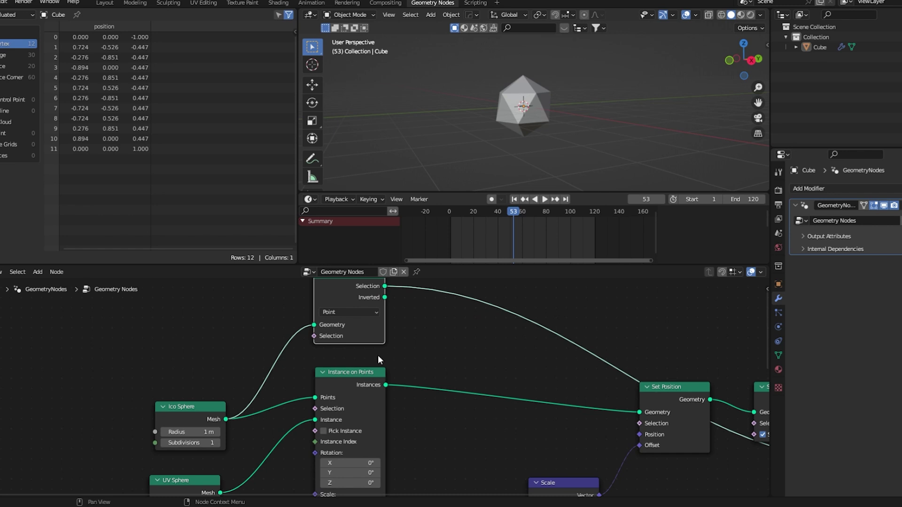
Add a Boolean Random Value node with probability 0.742 that feeds the Selection input of Separate Geometry
scroll(326, 369, down, 1)
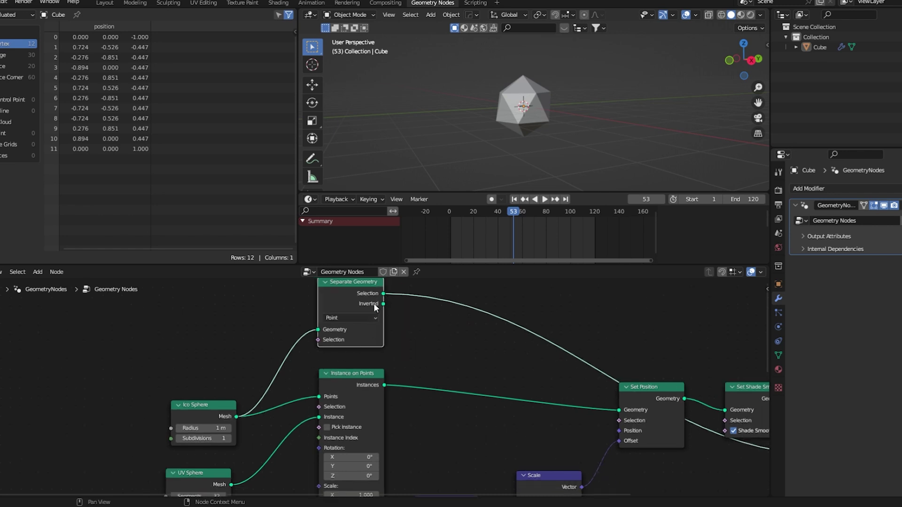
drag(310, 340, 239, 345)
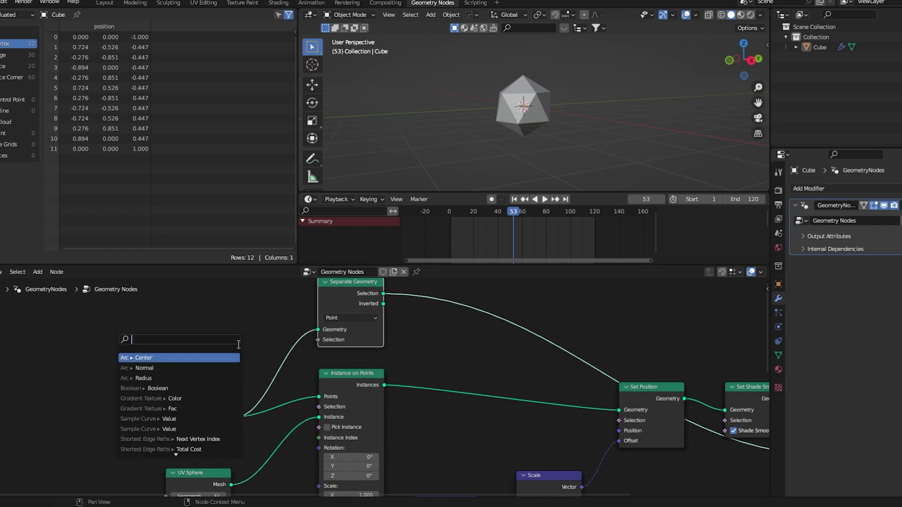
text(rand)
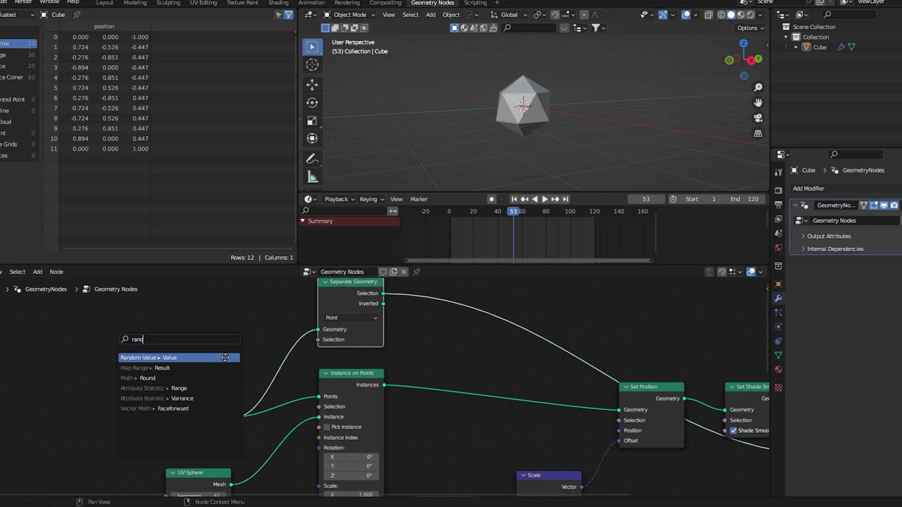
click(225, 357)
click(168, 342)
Set the Separate Geometry node's domain to Face and inspect the resulting mesh from another angle
click(350, 318)
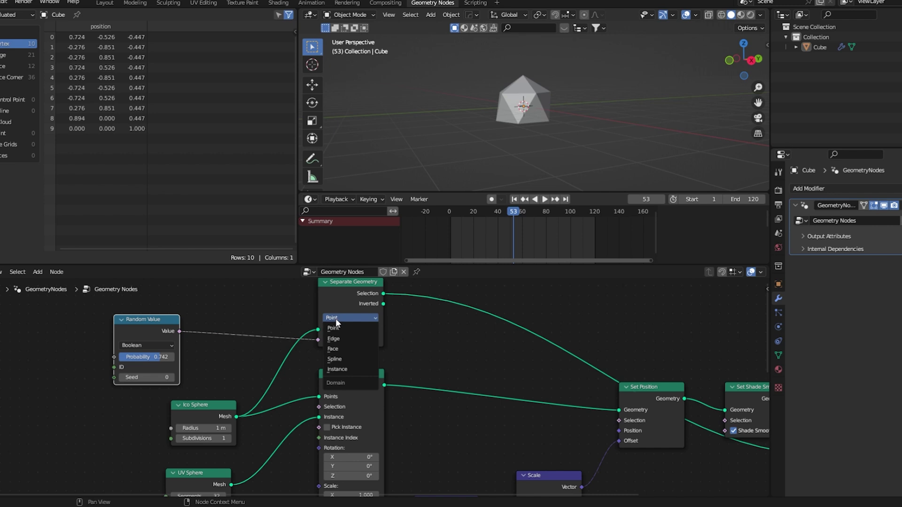
click(345, 344)
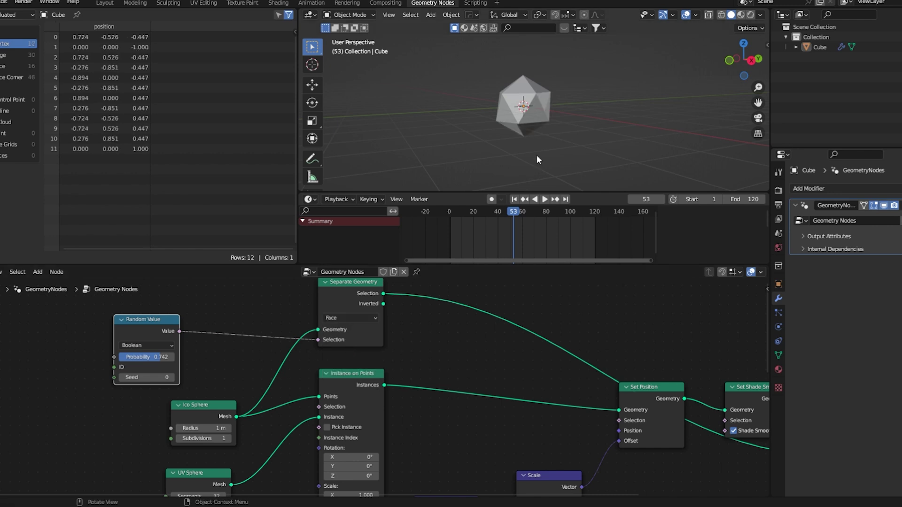
middle_drag(536, 154, 610, 134)
scroll(610, 134, up, 2)
Set the Random Value node's probability to 0.778 and its seed to 2, checking the remaining faces
drag(156, 358, 148, 358)
click(171, 377)
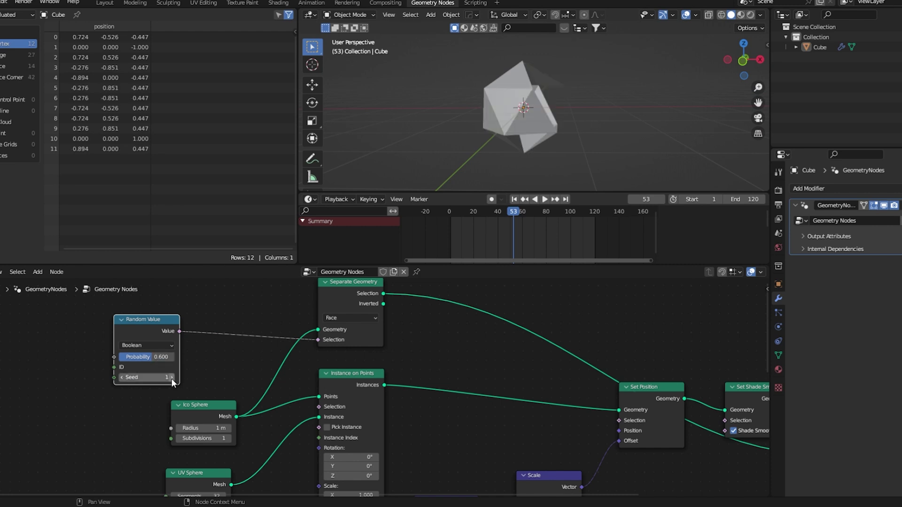
middle_drag(537, 140, 416, 185)
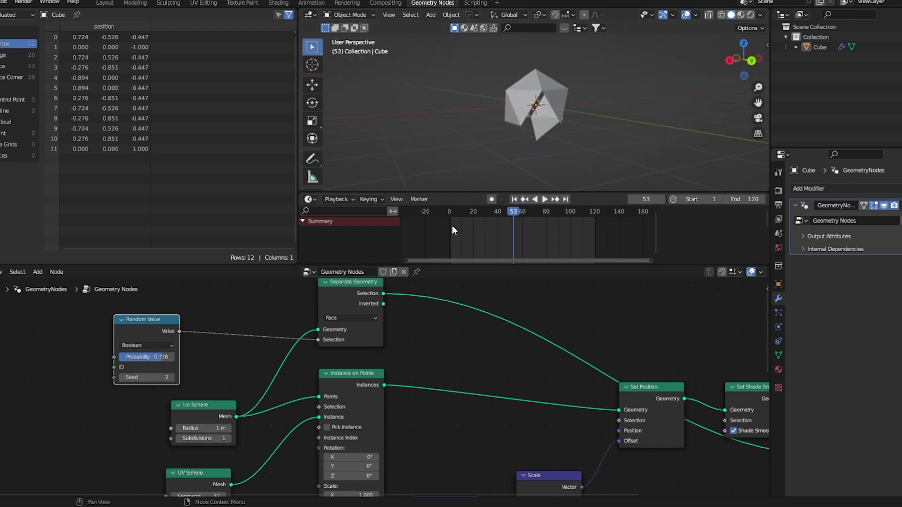
middle_drag(564, 155, 611, 179)
scroll(314, 339, down, 1)
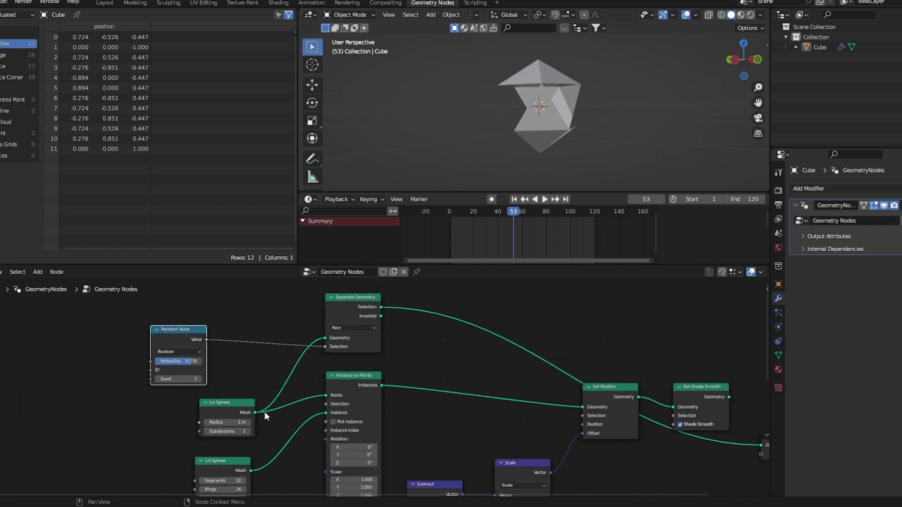
Move the Ico Sphere node aside and connect Separate Geometry's Selection output to the Points input of Instance on Points
scroll(264, 443, up, 2)
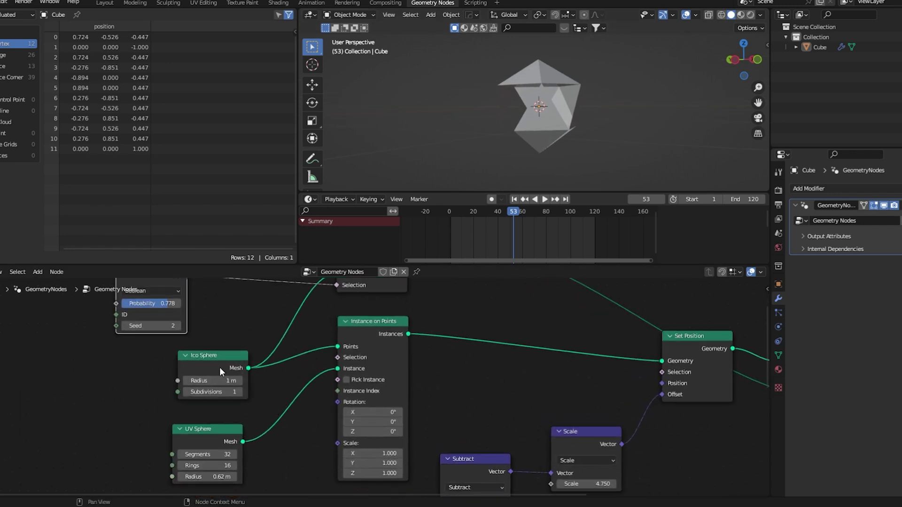
drag(219, 368, 167, 373)
scroll(409, 412, down, 6)
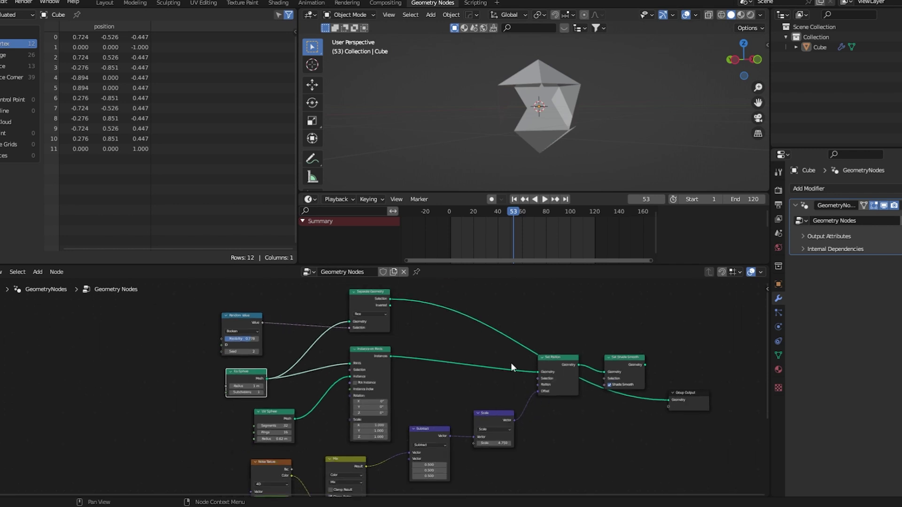
scroll(416, 344, up, 2)
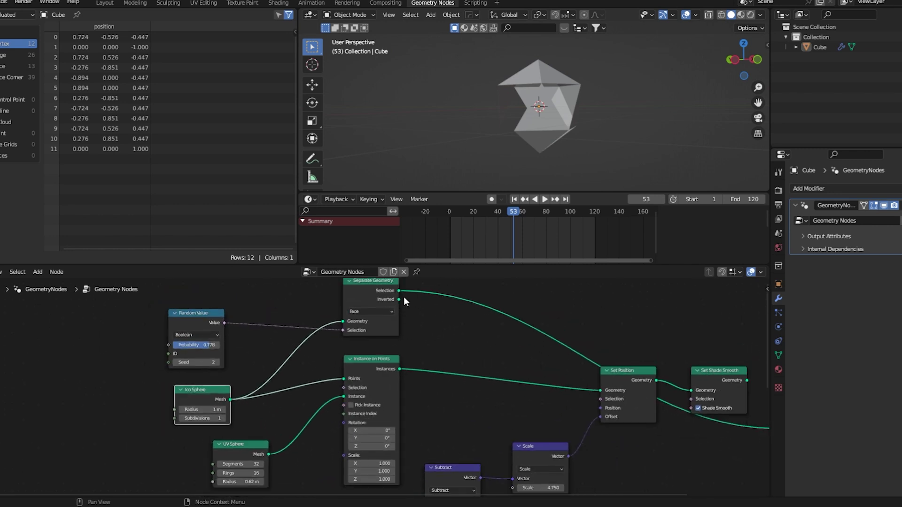
middle_drag(516, 157, 551, 151)
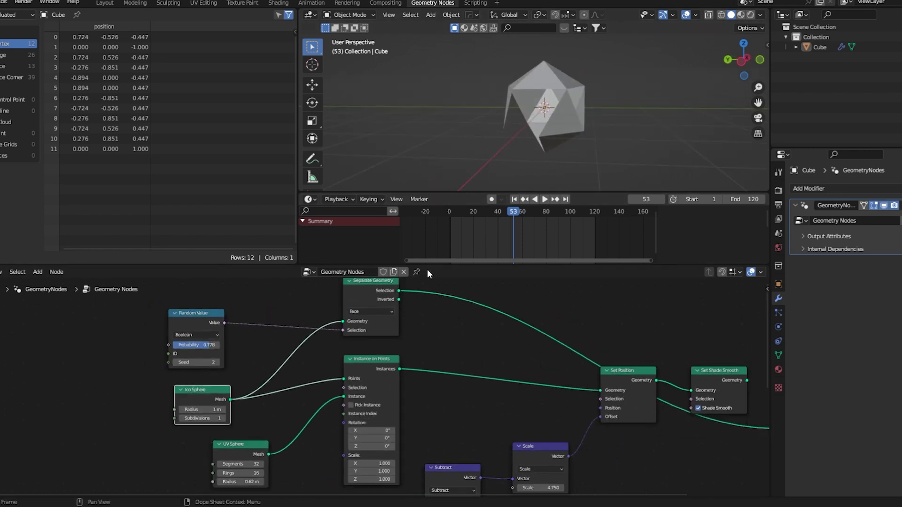
drag(399, 291, 343, 377)
scroll(401, 389, down, 1)
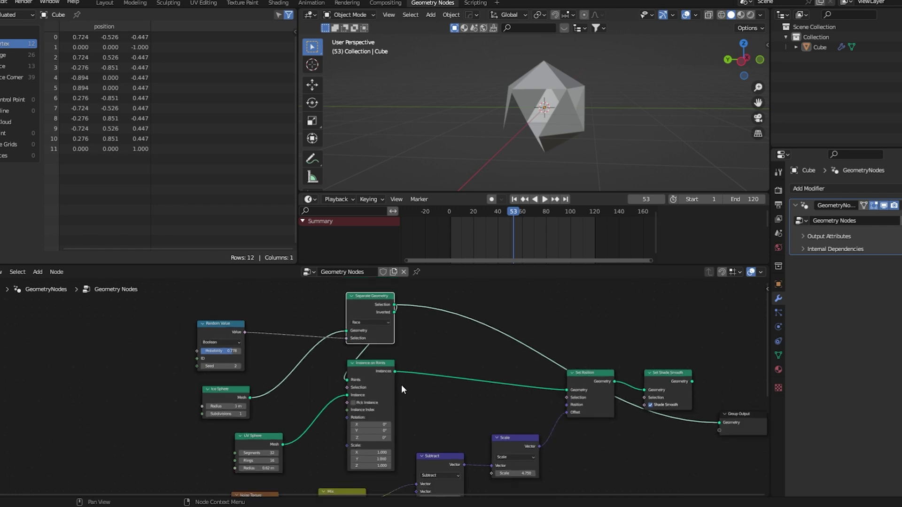
Link the Set Shade Smooth output back to the Group Output and scrub the timeline to frame 63
ctrl+shift+click(682, 395)
middle_drag(615, 83, 493, 89)
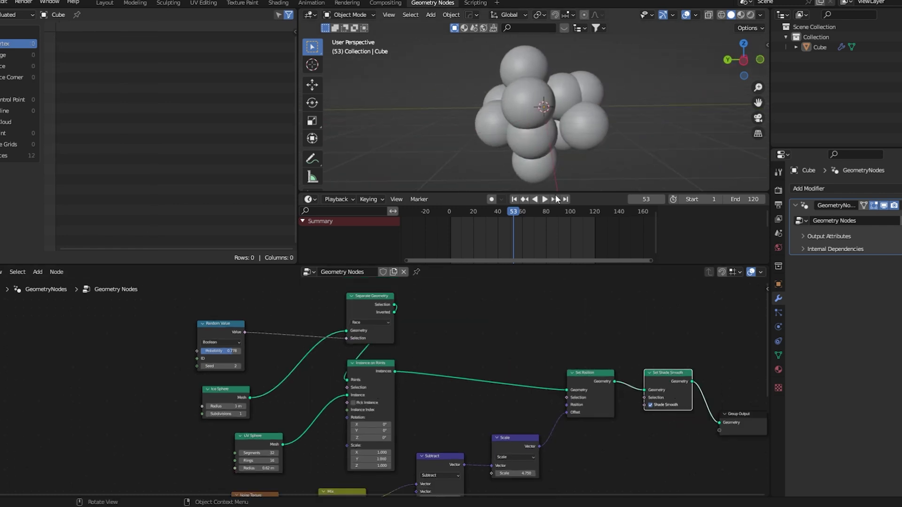
drag(512, 219, 525, 217)
Set the Ico Sphere node's subdivisions to 2 and view the denser cluster of spheres
scroll(246, 418, up, 2)
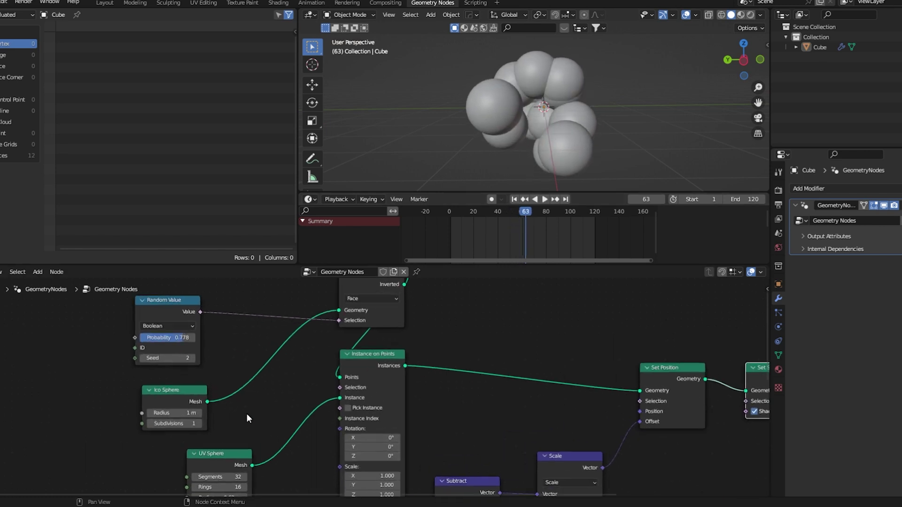
click(199, 422)
middle_drag(577, 120, 639, 111)
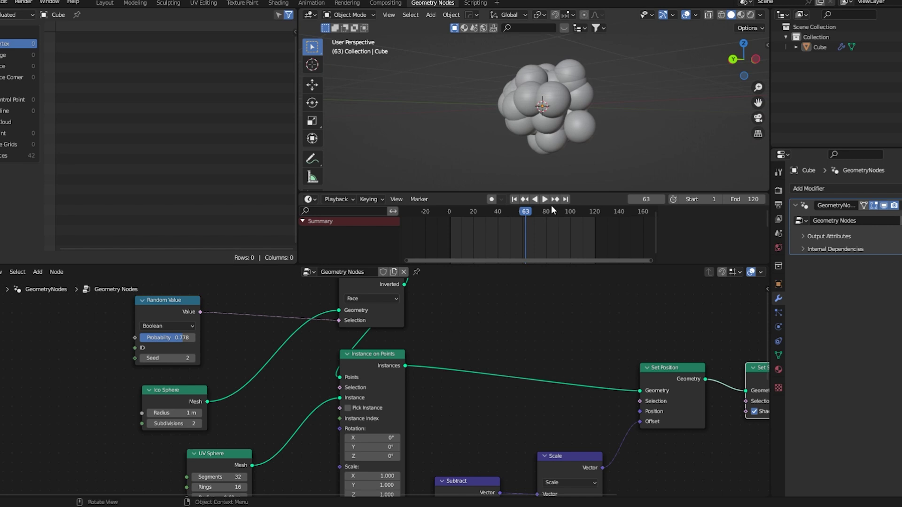
middle_drag(224, 409, 246, 318)
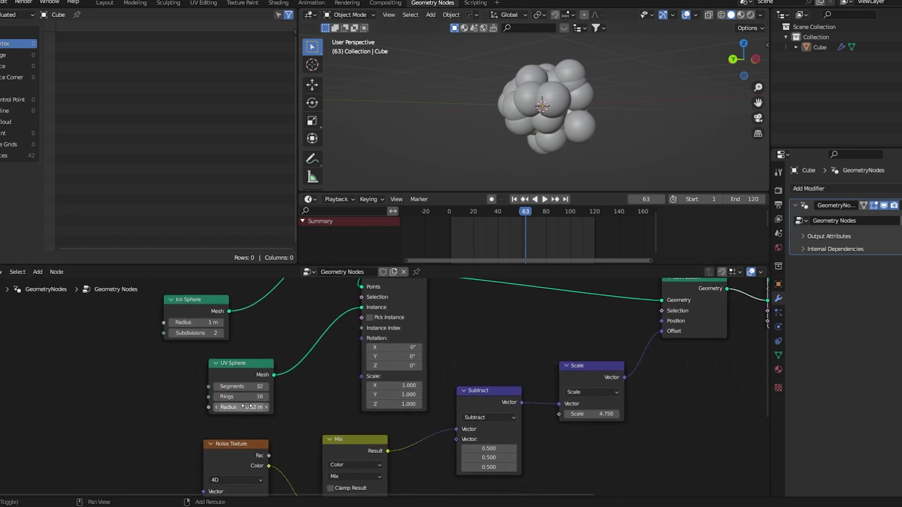
Set the UV Sphere radius to 0.46 m and play the animation from the first frame to check the cluster
drag(251, 407, 239, 408)
middle_drag(557, 425, 540, 392)
scroll(534, 402, up, 1)
scroll(548, 398, down, 1)
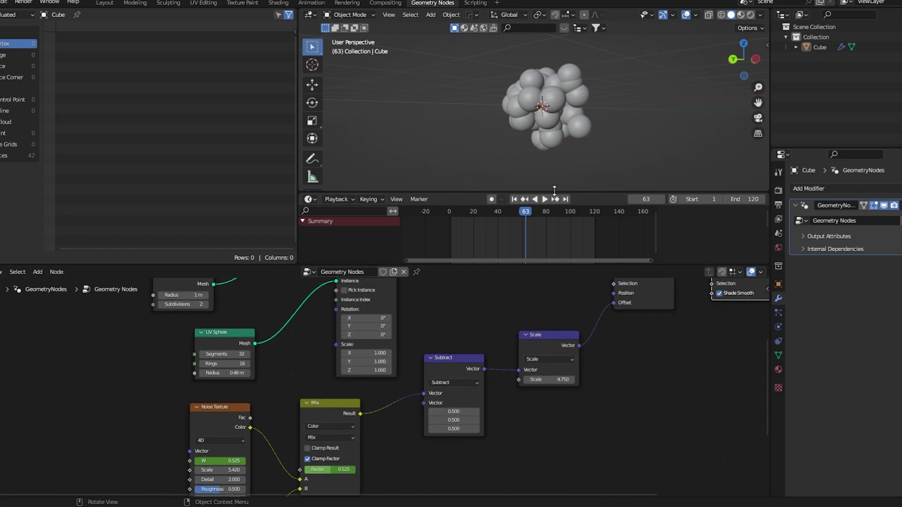
click(513, 199)
middle_drag(573, 125, 534, 118)
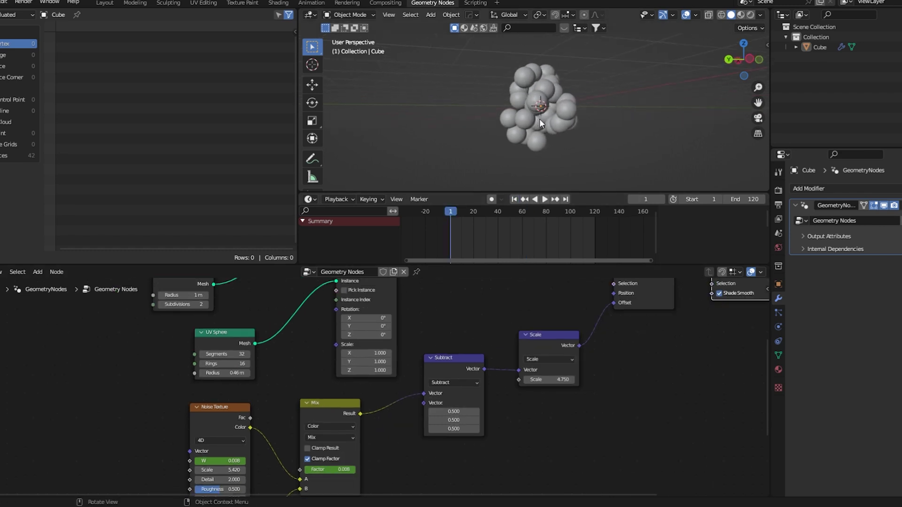
key(space)
middle_drag(592, 122, 530, 133)
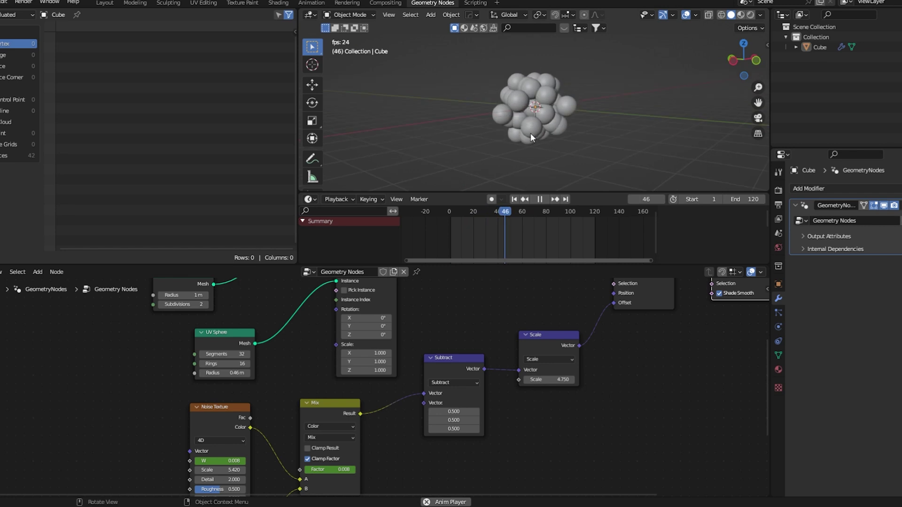
key(space)
Duplicate the Instance on Points node, place the copy above the original, and move Separate Geometry aside to make room
scroll(413, 301, down, 1)
middle_drag(414, 301, 357, 416)
click(342, 378)
key(shift+d)
click(422, 318)
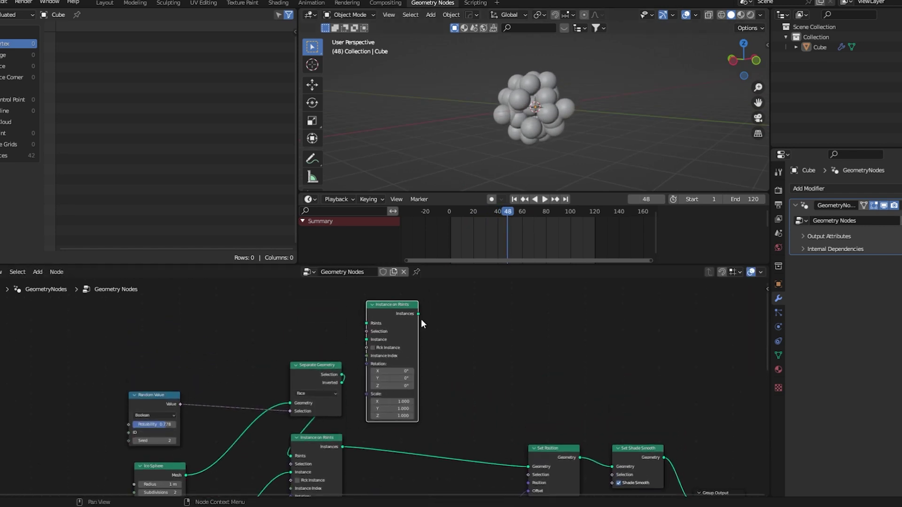
scroll(362, 390, up, 1)
drag(326, 374, 220, 358)
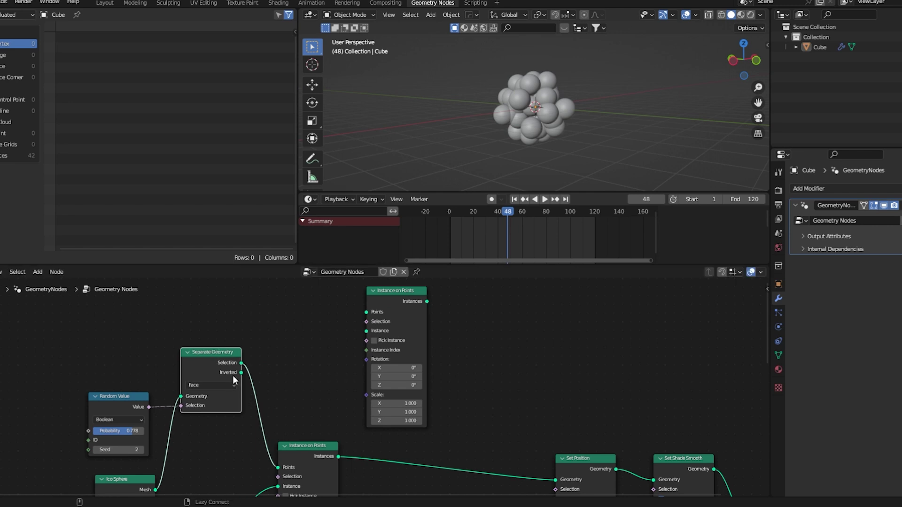
Preview Separate Geometry's Inverted output and set the boolean Random Value node's probability to 0.878
alt+shift+click(232, 376)
alt+shift+click(232, 376)
scroll(571, 137, up, 5)
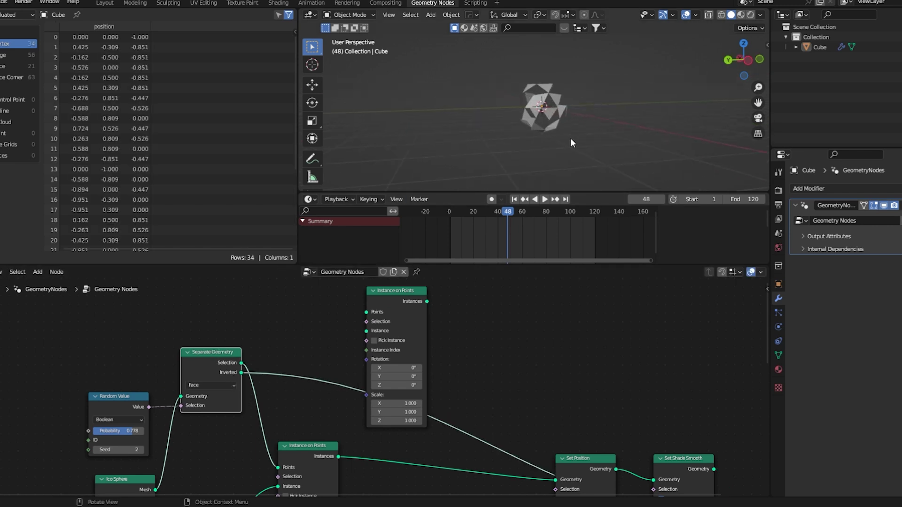
middle_drag(571, 138, 594, 129)
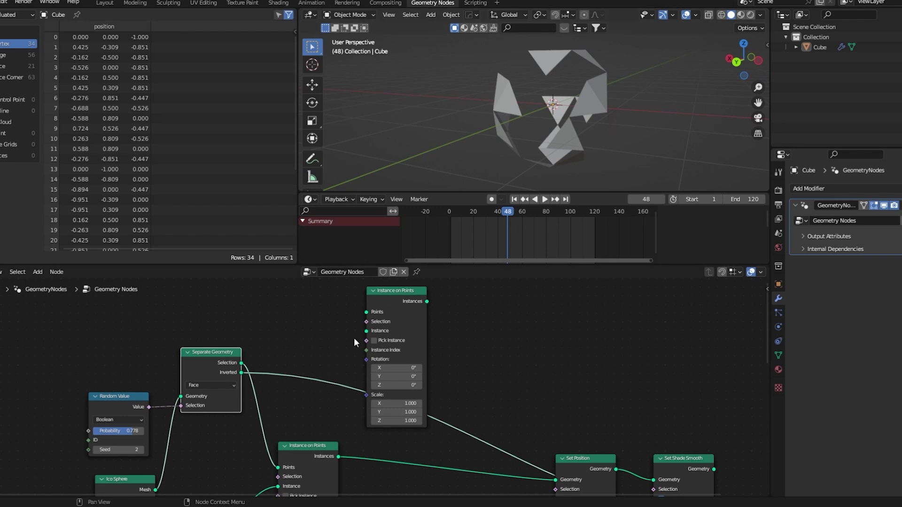
drag(132, 431, 137, 430)
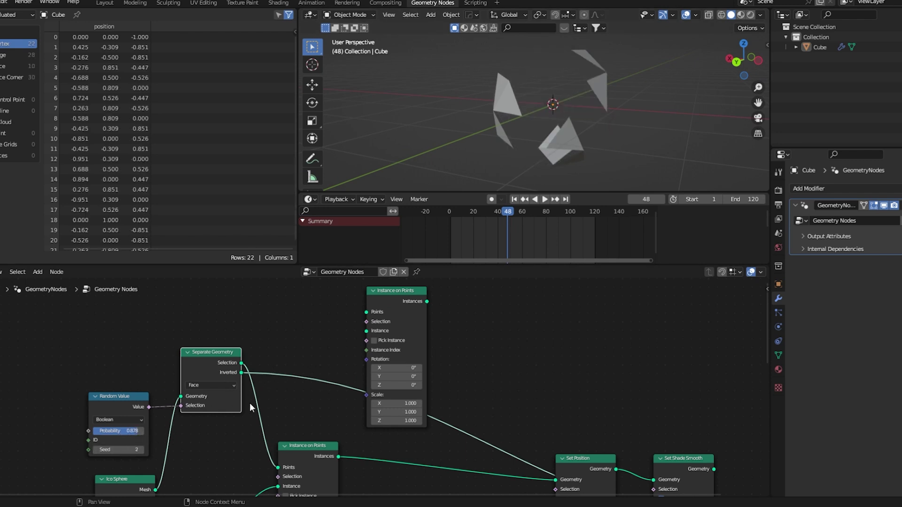
Connect Separate Geometry's Inverted output to the duplicated node's Points input and the UV Sphere mesh to its Instance input
drag(242, 373, 372, 320)
scroll(295, 428, down, 1)
middle_drag(289, 437, 277, 366)
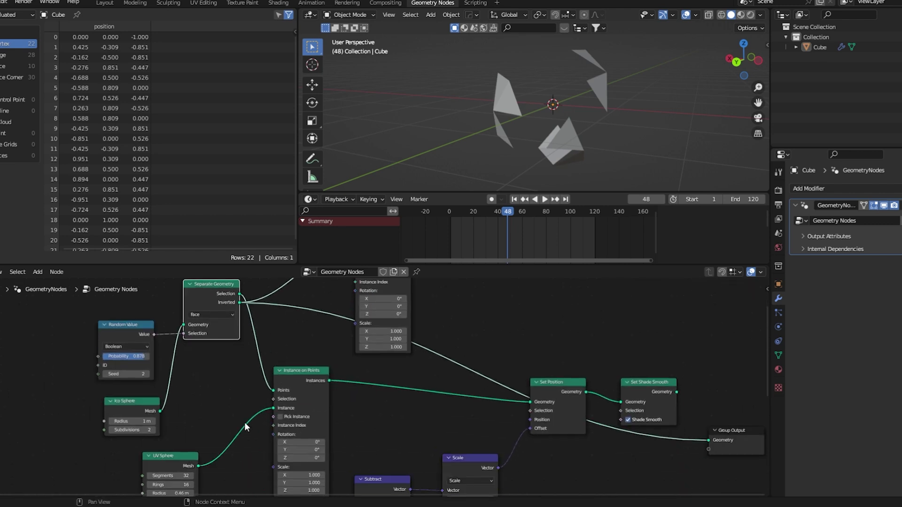
drag(200, 466, 364, 312)
scroll(393, 368, down, 1)
middle_drag(392, 367, 408, 368)
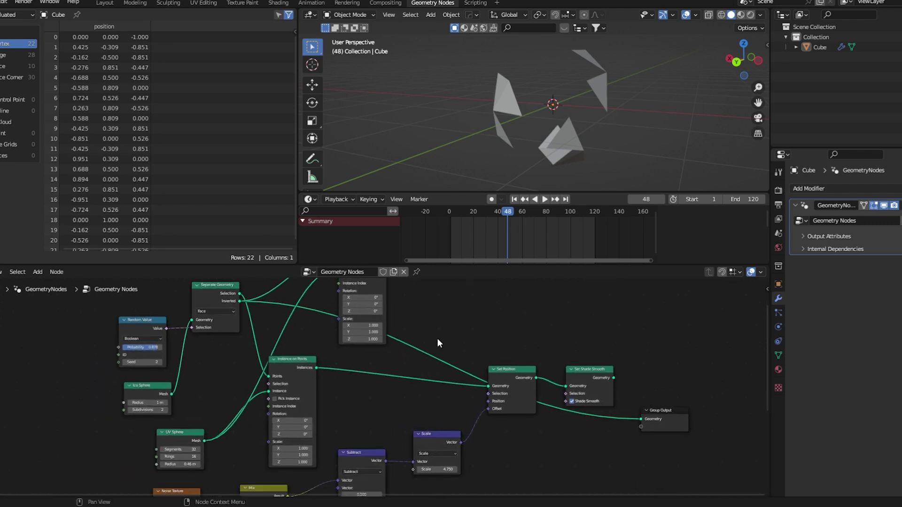
Move the Set Position, Set Shade Smooth and Group Output nodes aside and insert a Join Geometry node before Set Position
middle_drag(438, 343, 425, 371)
drag(487, 364, 714, 474)
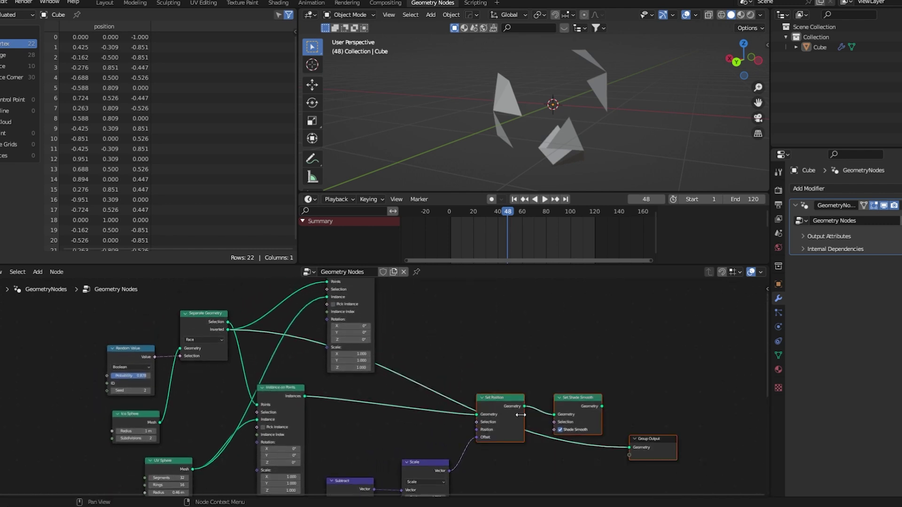
drag(485, 409, 577, 390)
key(shift+a)
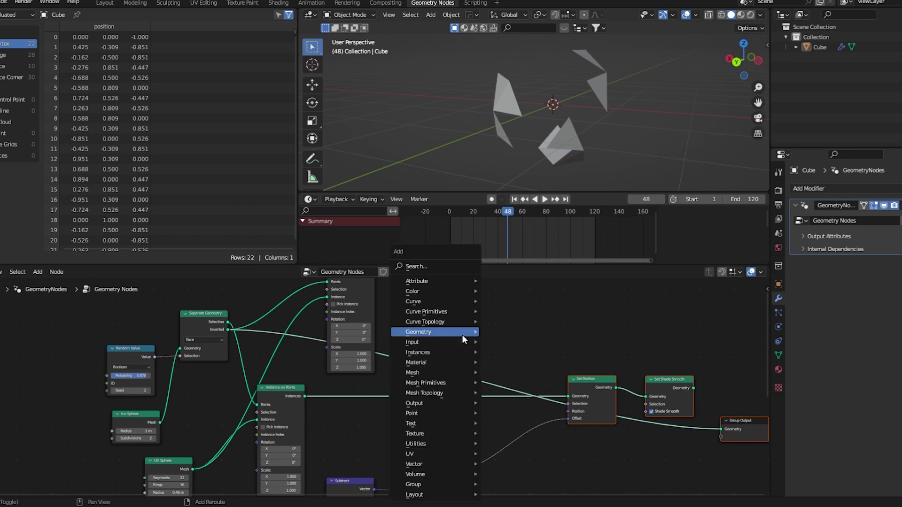
click(450, 266)
text(joi)
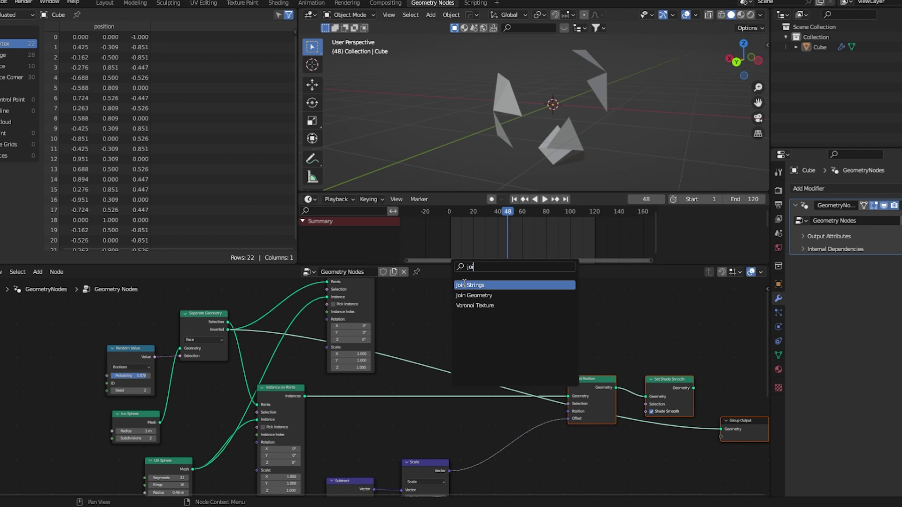
click(474, 295)
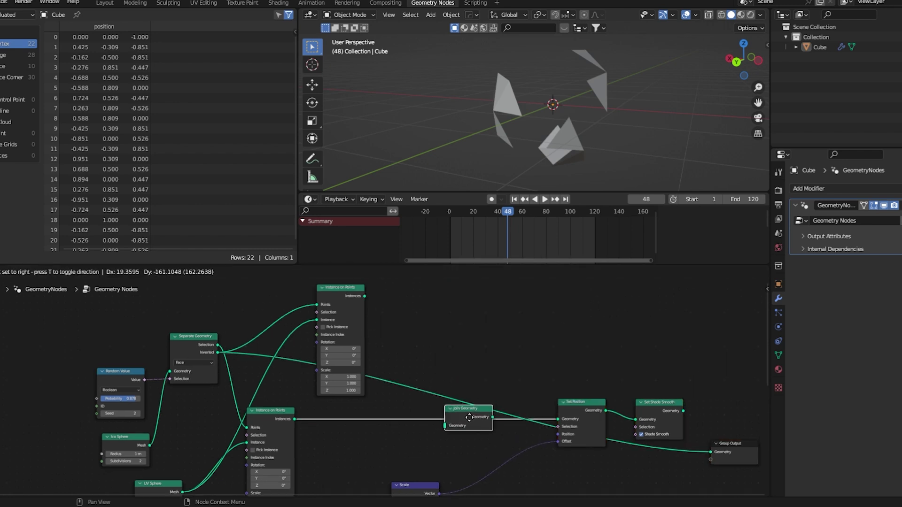
click(469, 417)
Connect the upper Instance on Points node to Join Geometry and link Set Shade Smooth back to the Group Output
drag(364, 296, 451, 429)
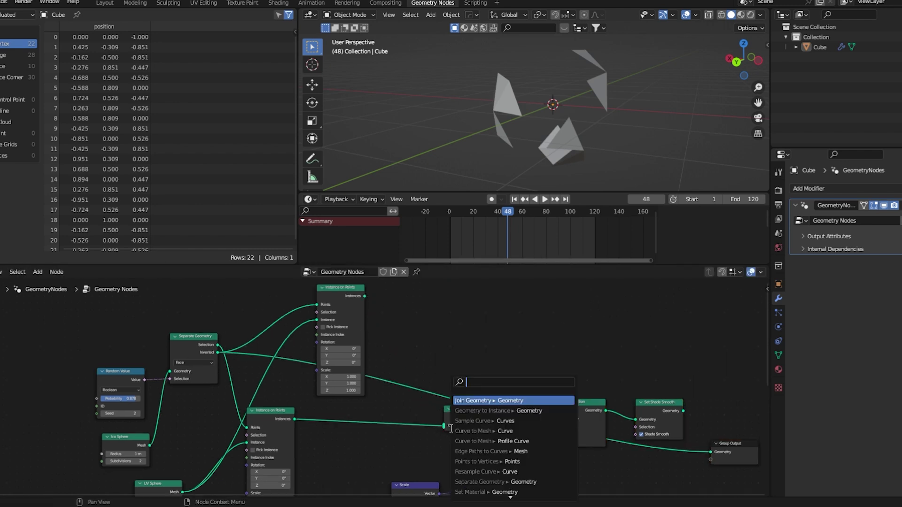
drag(365, 296, 444, 426)
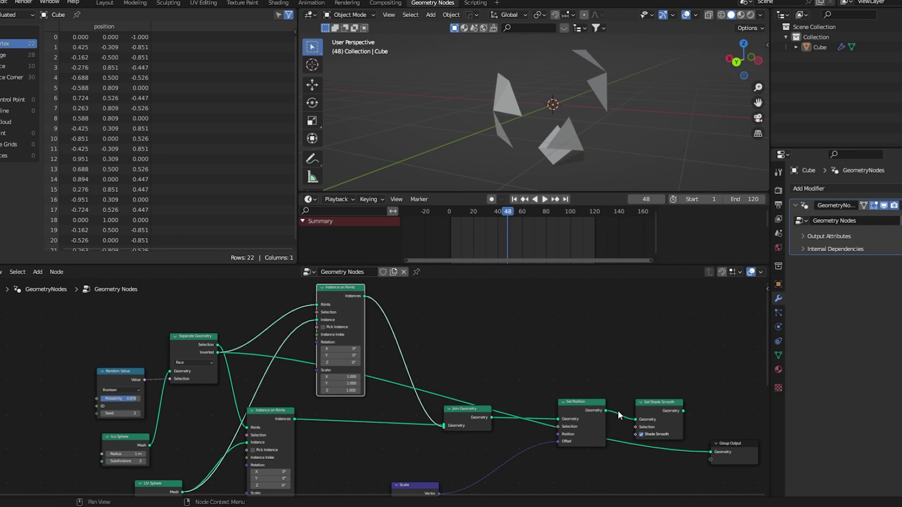
click(664, 413)
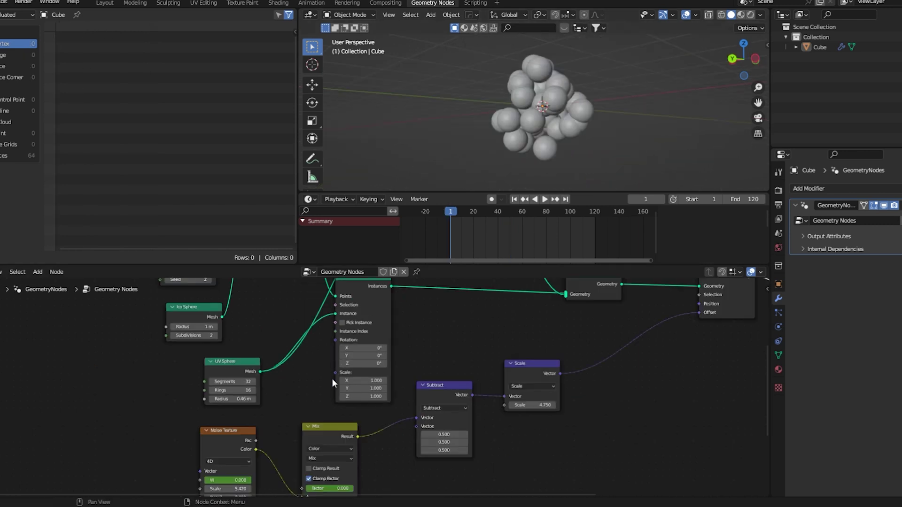
drag(336, 372, 249, 396)
text(ra)
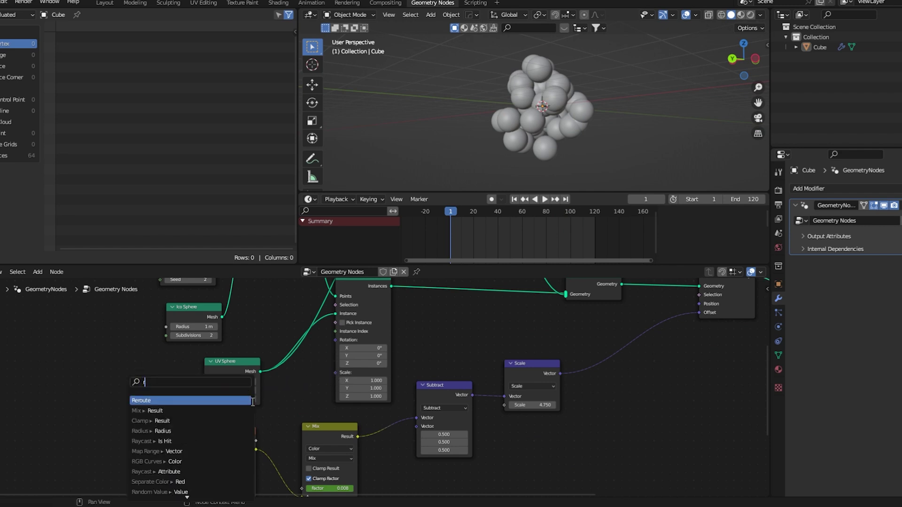
scroll(233, 328, down, 1)
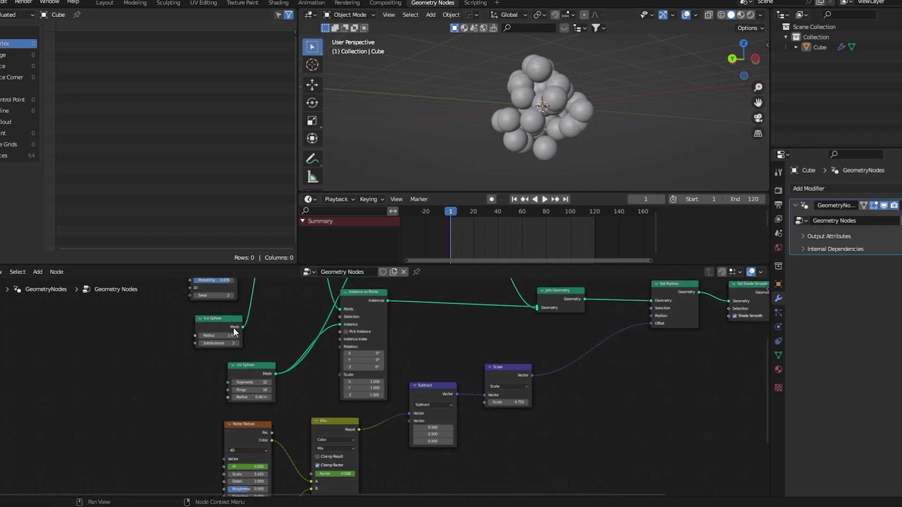
Add a float Random Value node beside the Ico Sphere and UV Sphere nodes
key(shift+a)
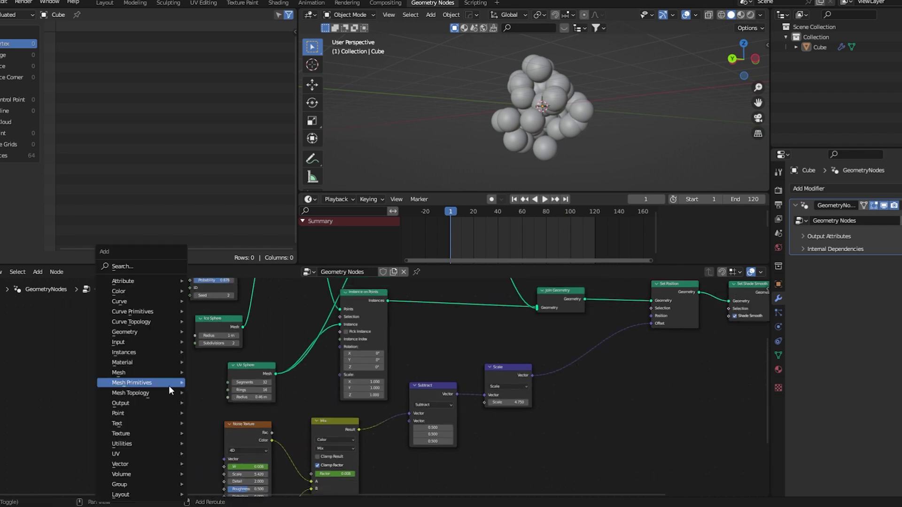
click(159, 267)
text(ran)
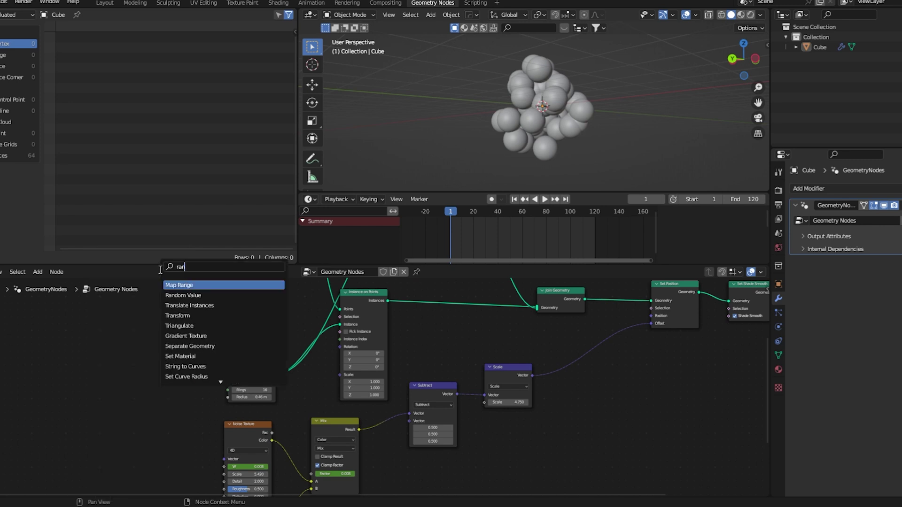
text(dom)
click(176, 285)
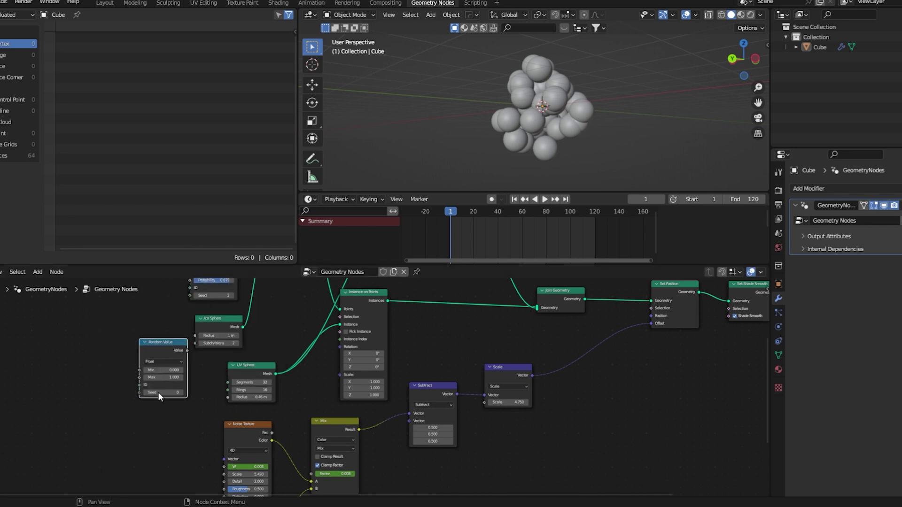
click(160, 393)
Connect the float Random Value output to the lower Instance on Points node's Scale input and set its Min to 0.3
scroll(155, 376, up, 2)
drag(121, 337, 331, 370)
middle_drag(242, 381, 386, 370)
scroll(367, 385, up, 3)
drag(210, 346, 230, 346)
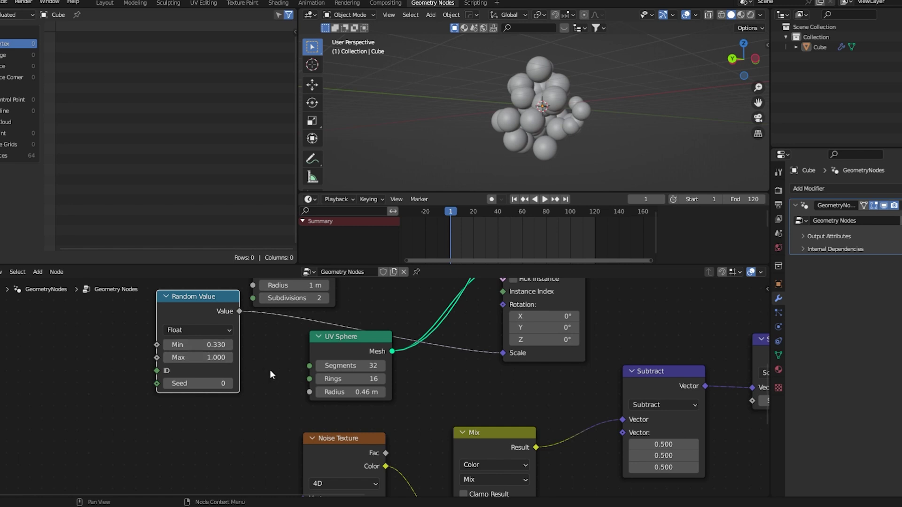
scroll(270, 370, down, 2)
middle_drag(269, 370, 234, 431)
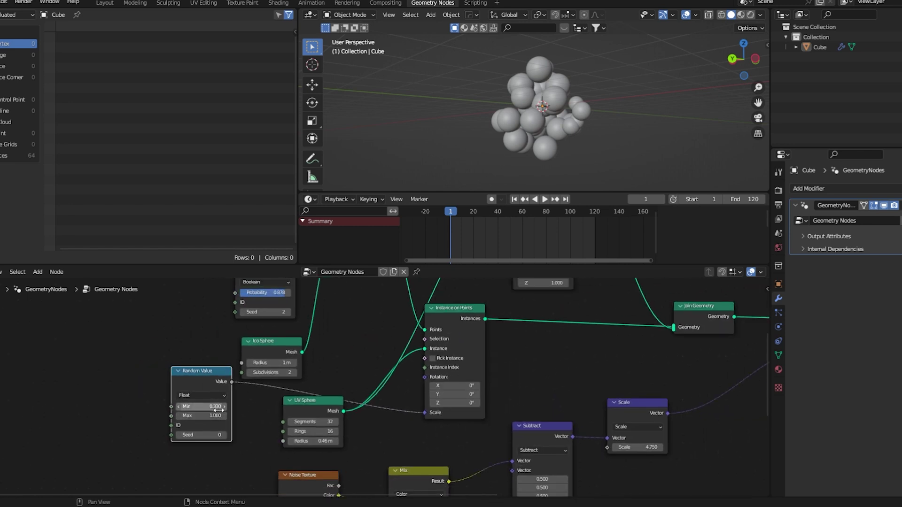
click(197, 409)
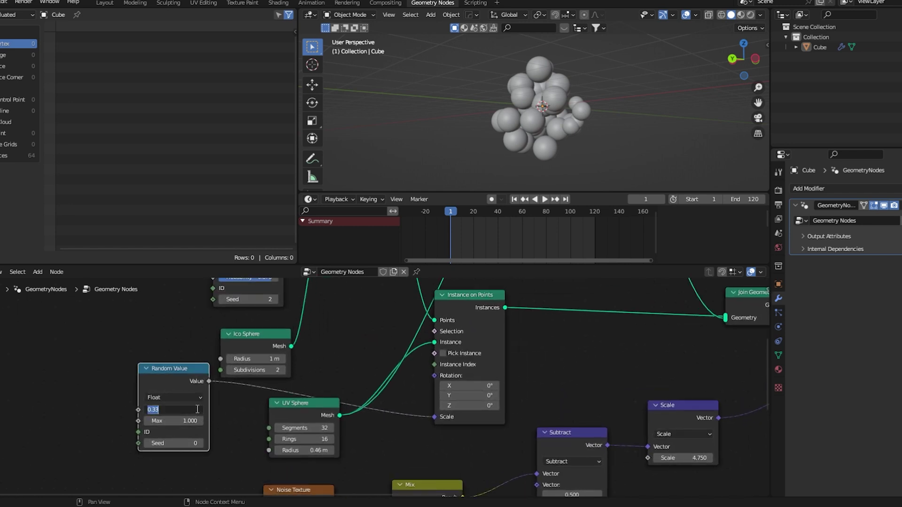
key(Return)
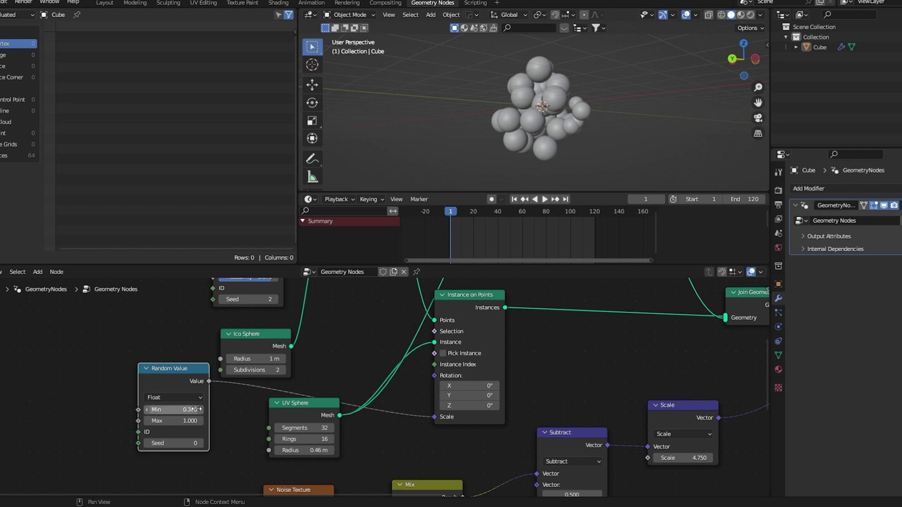
Connect the same float Random Value output to the upper Instance on Points node's Scale input and inspect the spheres
scroll(346, 380, down, 2)
middle_drag(253, 385, 183, 436)
scroll(182, 435, down, 1)
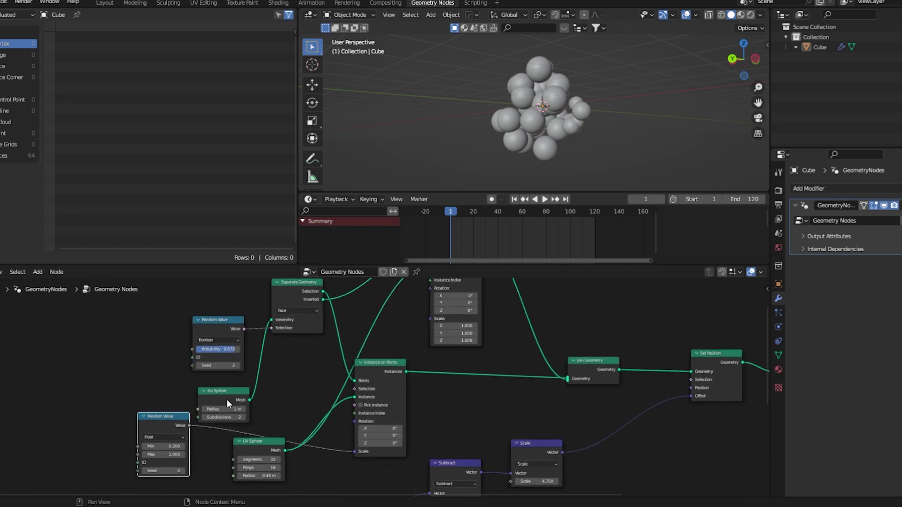
middle_drag(227, 399, 158, 445)
drag(148, 457, 397, 350)
middle_drag(593, 130, 577, 114)
Set the float Random Value node's Min to 0.470 and play the animation, examining the cluster from several angles
middle_drag(183, 405, 291, 273)
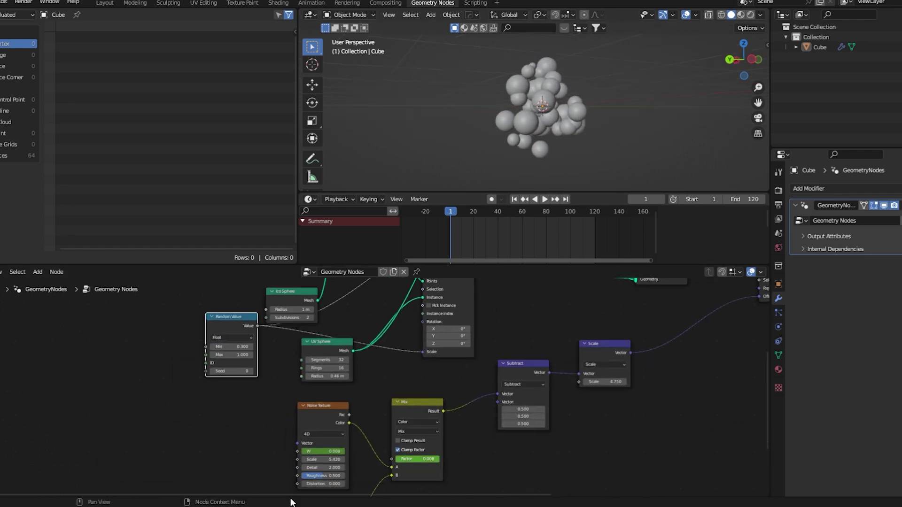
scroll(224, 381, up, 4)
middle_drag(223, 382, 240, 403)
scroll(245, 383, up, 4)
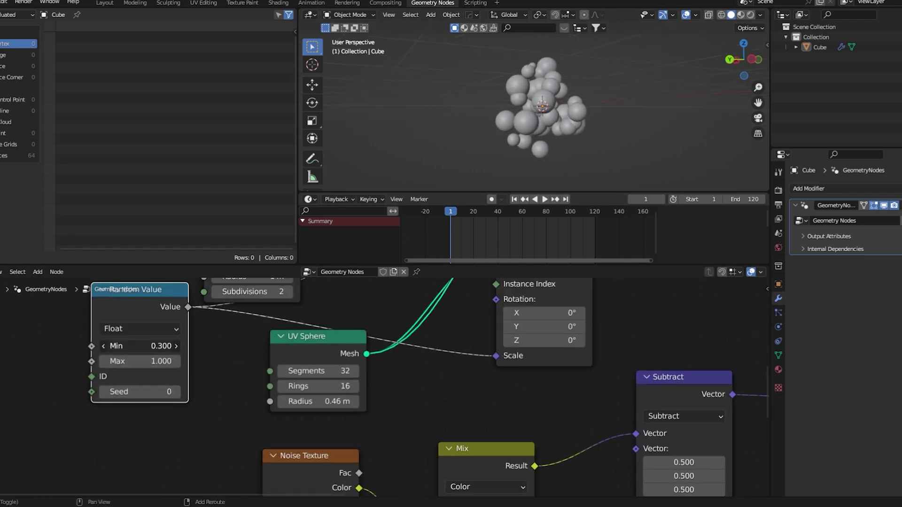
drag(141, 346, 173, 346)
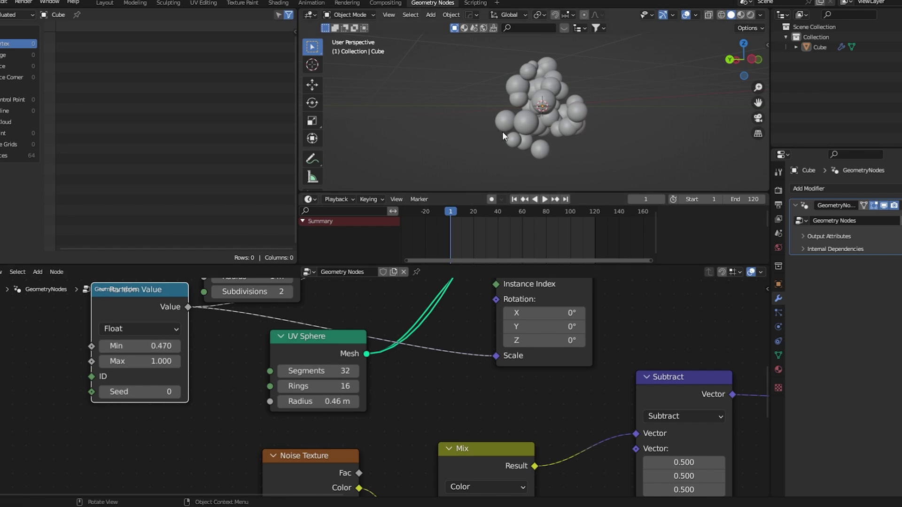
key(space)
middle_drag(502, 131, 630, 128)
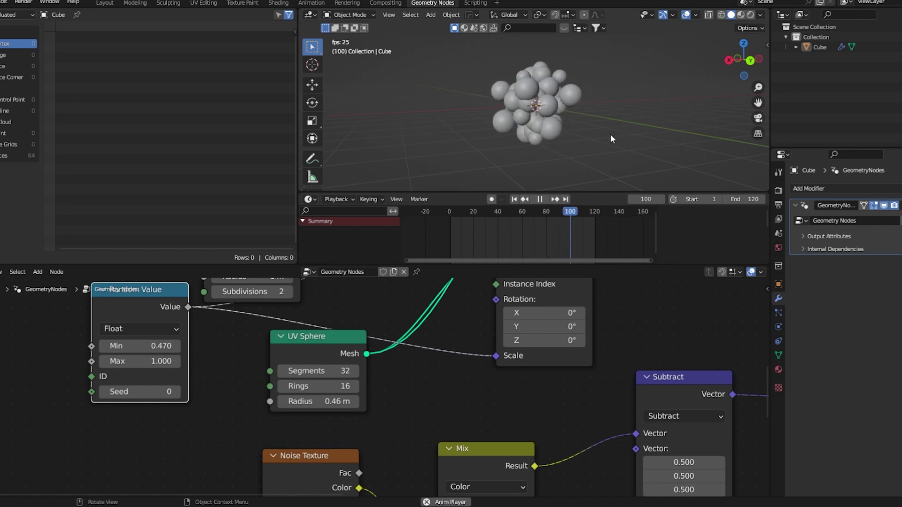
key(space)
middle_drag(565, 128, 494, 120)
scroll(498, 123, down, 2)
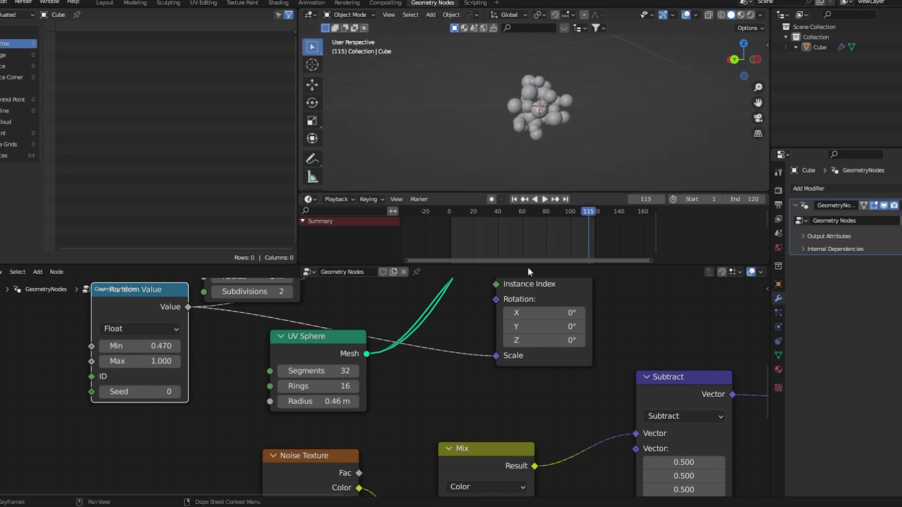
Insert a Set Material node between the upper Instance on Points node and the Join Geometry node
scroll(563, 392, down, 6)
middle_drag(562, 393, 542, 394)
scroll(541, 394, up, 3)
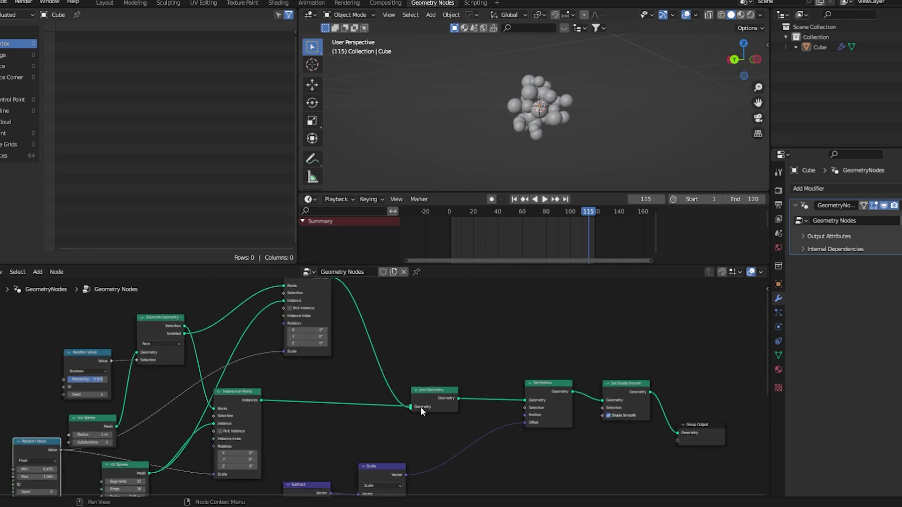
scroll(429, 361, up, 2)
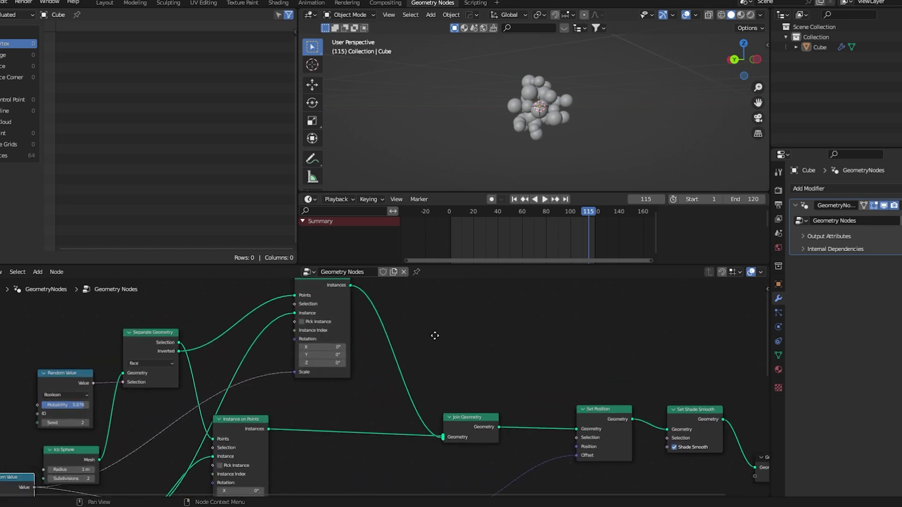
scroll(432, 336, up, 1)
key(shift+a)
click(425, 269)
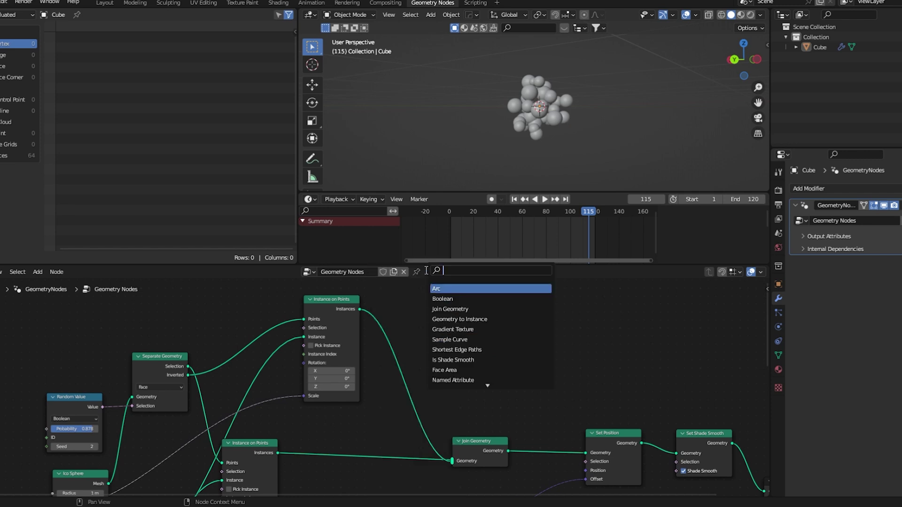
text(set)
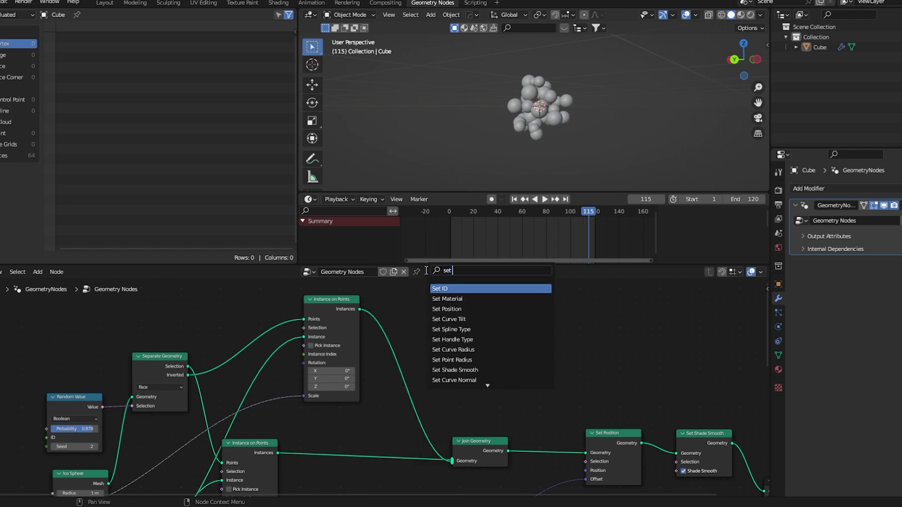
text( mat)
key(Return)
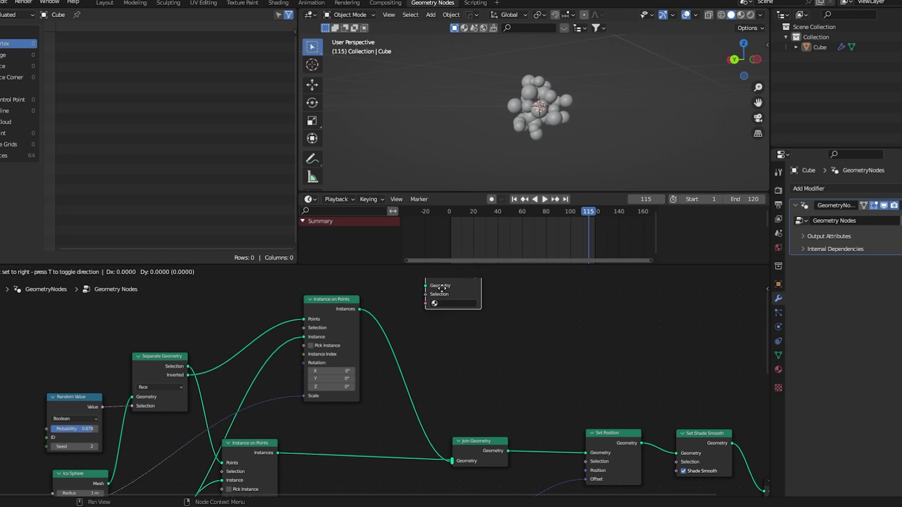
click(408, 356)
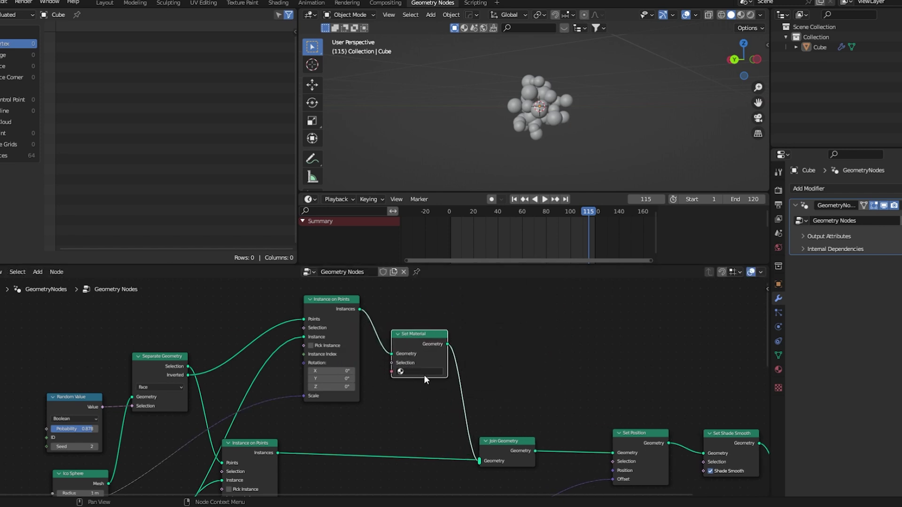
Duplicate the Set Material node and insert the copy between the lower Instance on Points node and Join Geometry
middle_drag(424, 375, 442, 352)
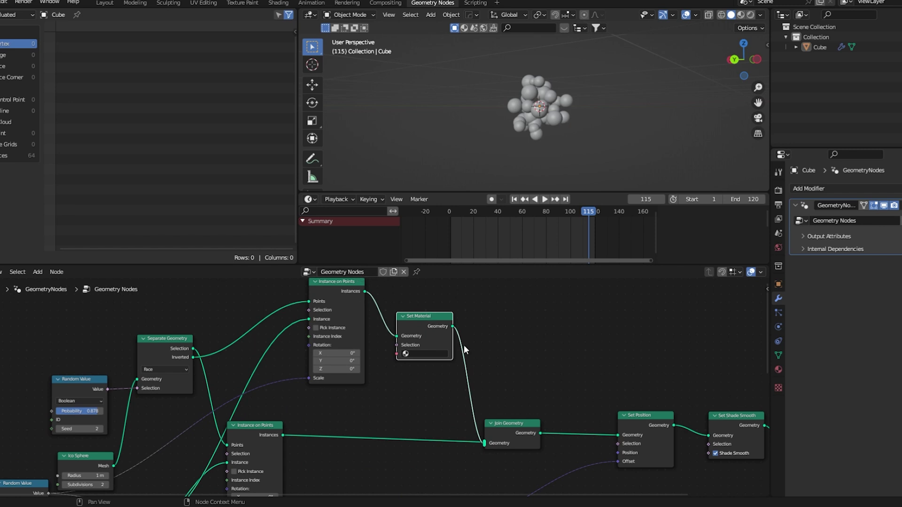
middle_drag(436, 352, 432, 333)
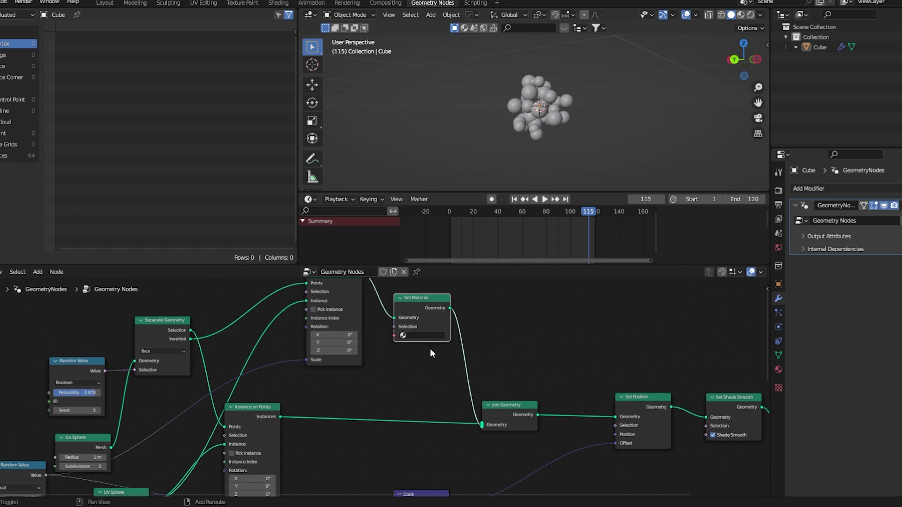
key(shift+d)
click(419, 450)
middle_drag(418, 445, 414, 424)
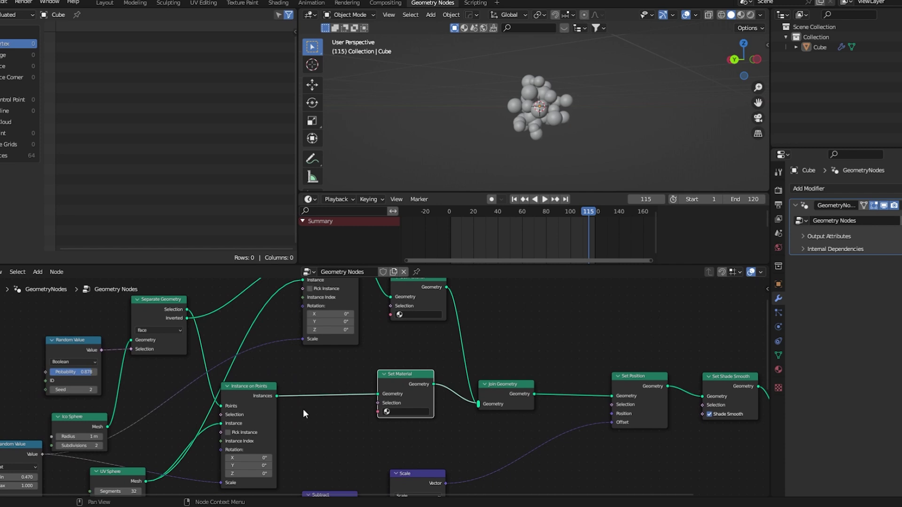
scroll(424, 401, up, 1)
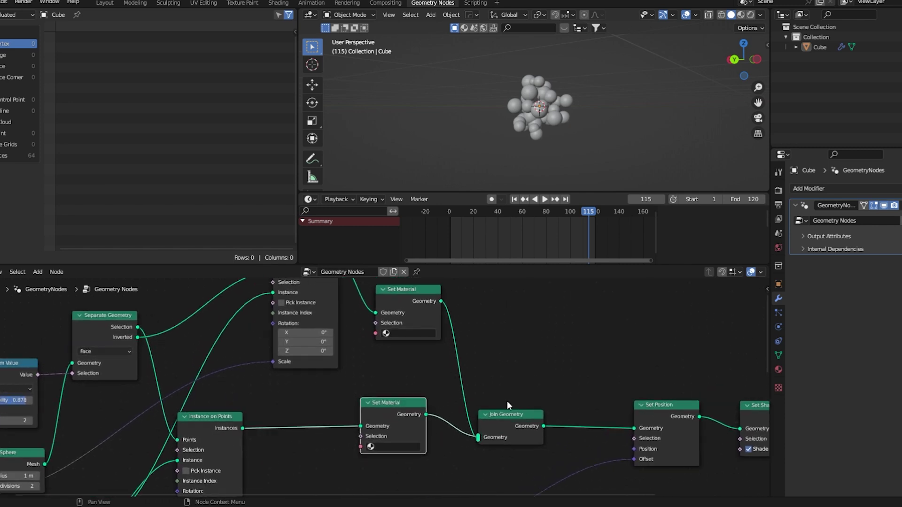
Select the sphere cluster and rename its existing material to plastic
click(778, 370)
click(530, 100)
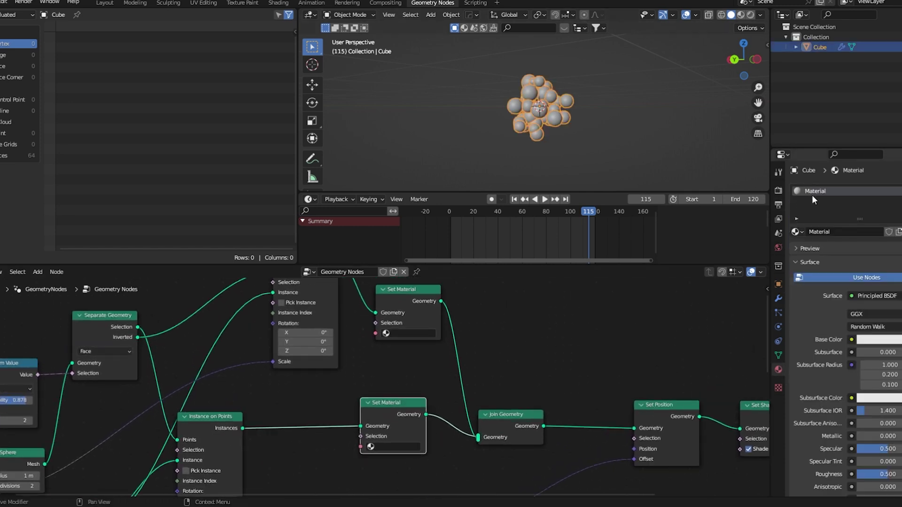
click(831, 232)
key(BackSpace)
key(Return)
Add a second material slot with a new material named emission
click(890, 194)
click(827, 249)
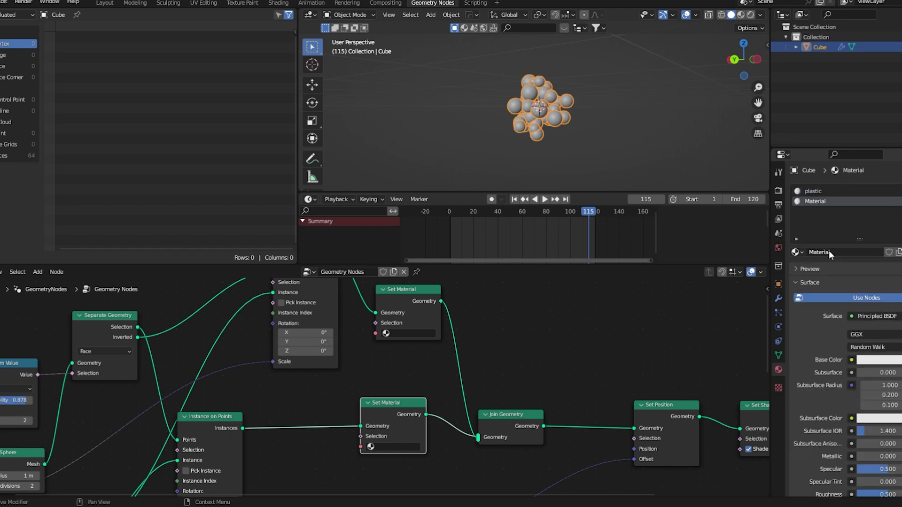
click(829, 251)
text(emission)
key(Return)
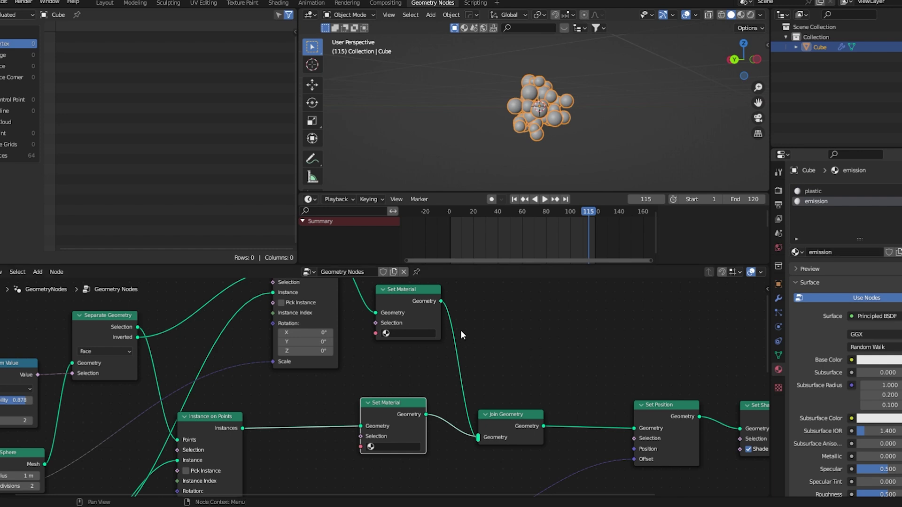
Preview the output of each Instance on Points node separately to compare the two groups of spheres
scroll(451, 352, up, 2)
scroll(283, 350, down, 1)
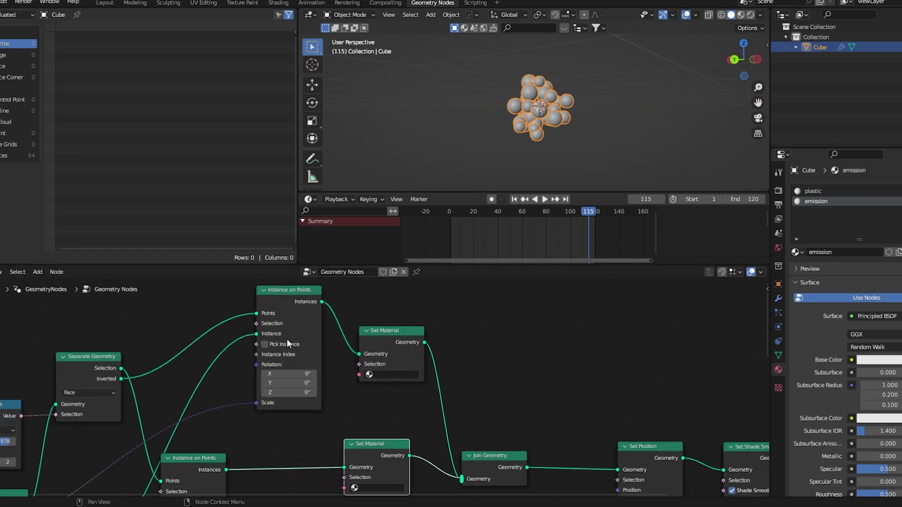
alt+shift+click(292, 313)
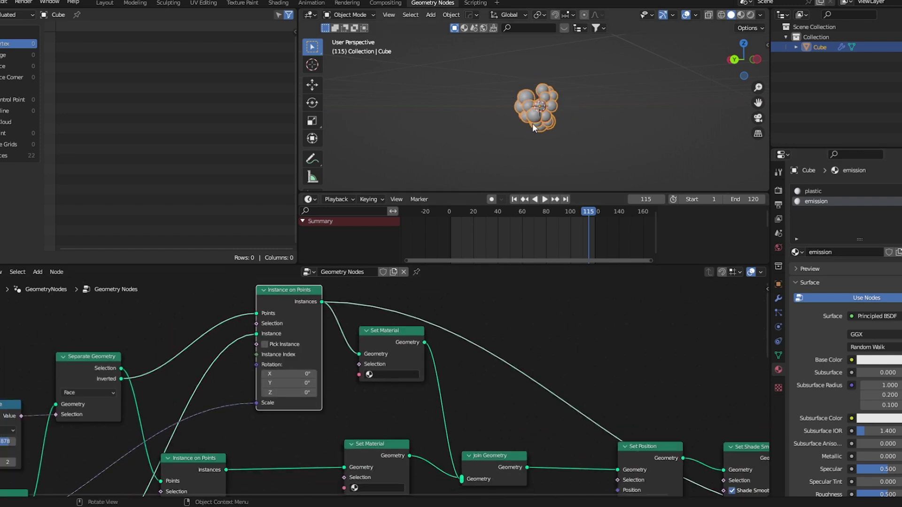
scroll(532, 123, up, 2)
alt+shift+click(204, 472)
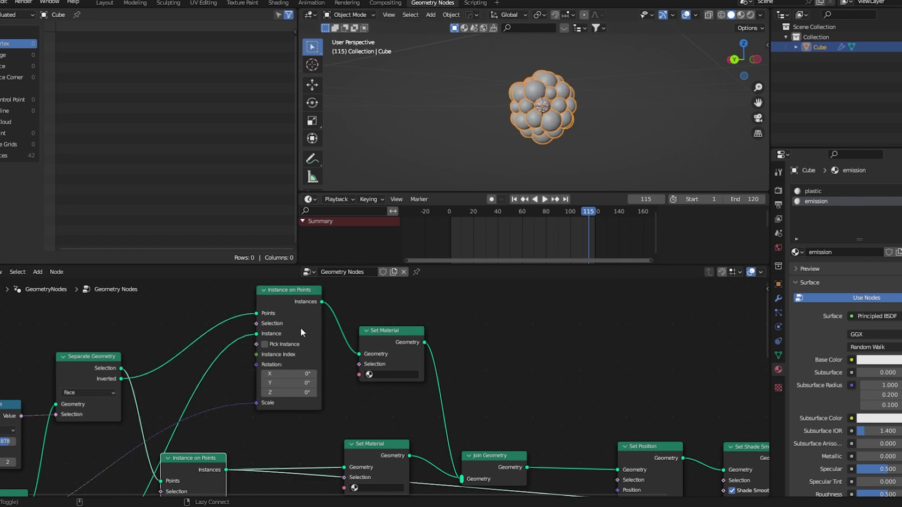
alt+shift+click(301, 329)
middle_drag(216, 381, 247, 336)
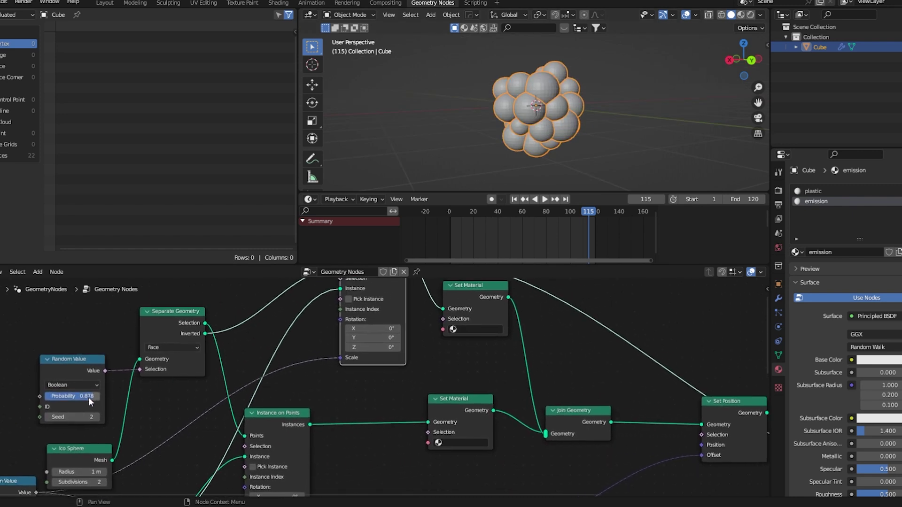
Set the boolean Random Value node's Probability to 0.953 and Seed to 3, checking the upper group of spheres
drag(89, 396, 98, 396)
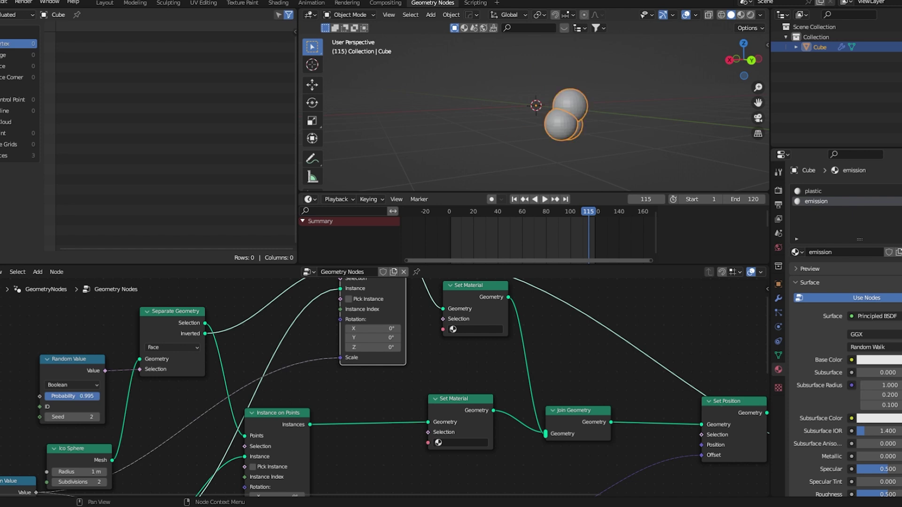
click(48, 417)
shift+drag(76, 397, 53, 396)
middle_drag(540, 141, 629, 123)
click(97, 417)
click(97, 417)
middle_drag(573, 136, 547, 120)
scroll(540, 345, down, 4)
middle_drag(557, 334, 495, 347)
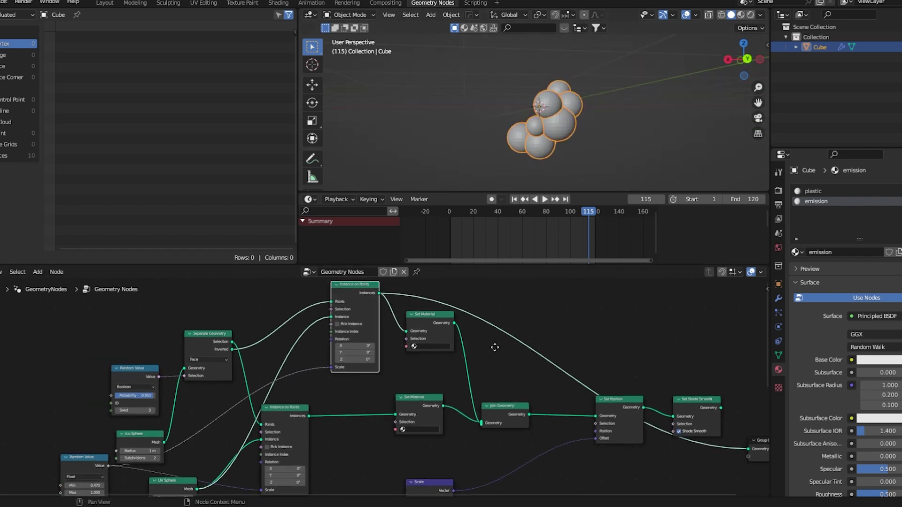
Reconnect the Group Output to Set Shade Smooth so the complete joined geometry is output
scroll(495, 347, up, 2)
ctrl+shift+click(611, 438)
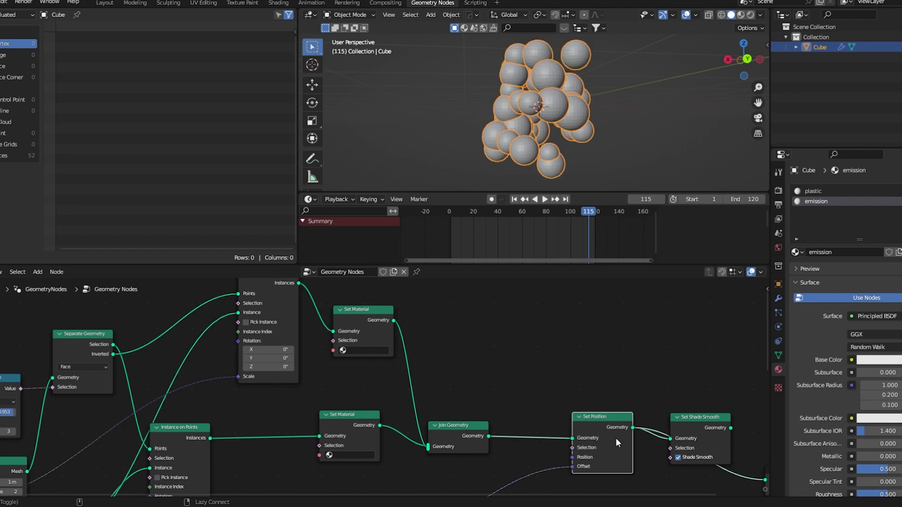
ctrl+shift+click(701, 435)
scroll(667, 416, down, 2)
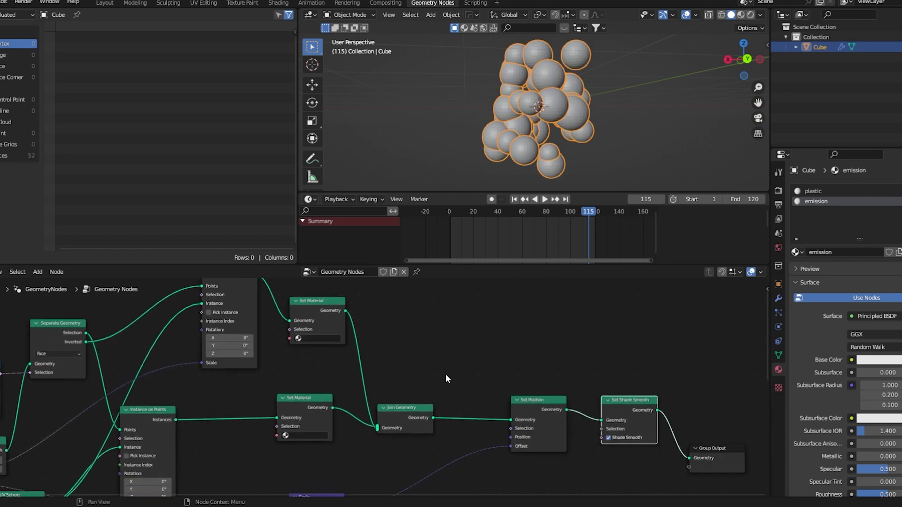
Assign the emission material to the upper Set Material node and plastic to the lower one
scroll(366, 389, up, 1)
click(304, 331)
click(320, 353)
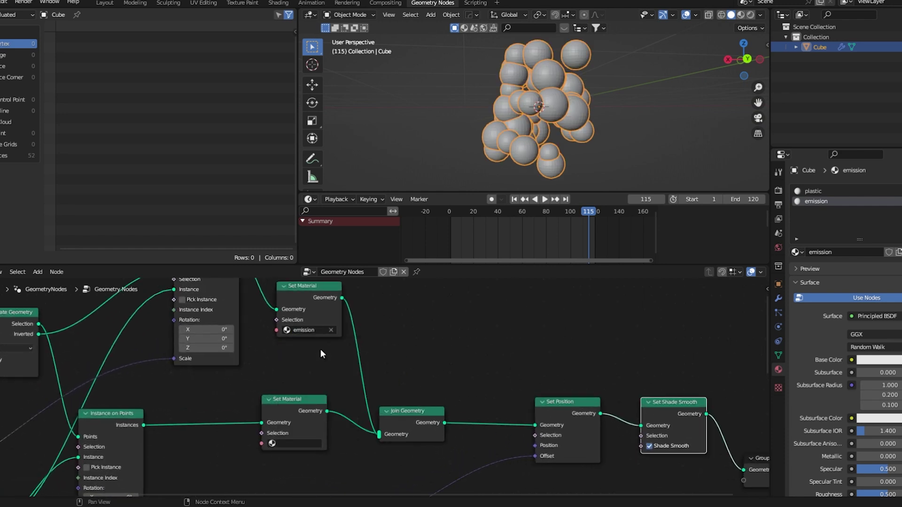
middle_drag(339, 395, 344, 365)
click(308, 411)
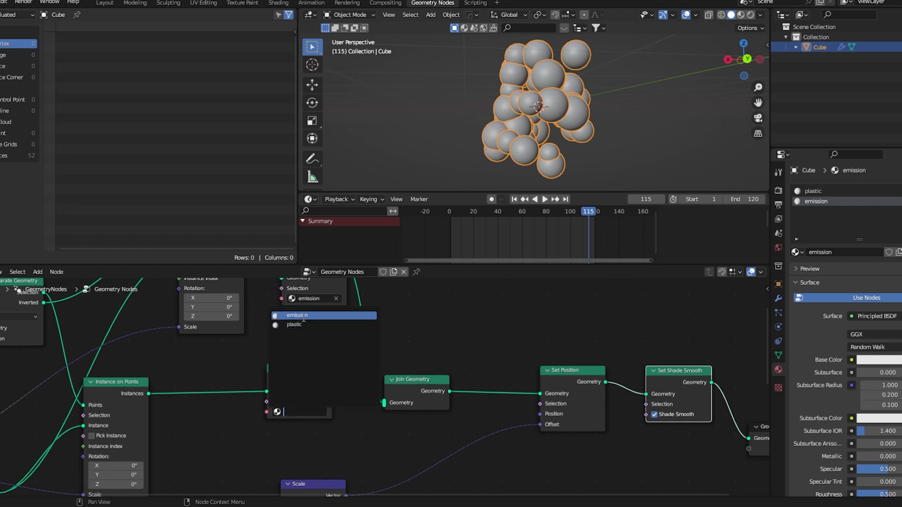
click(300, 325)
scroll(461, 325, down, 1)
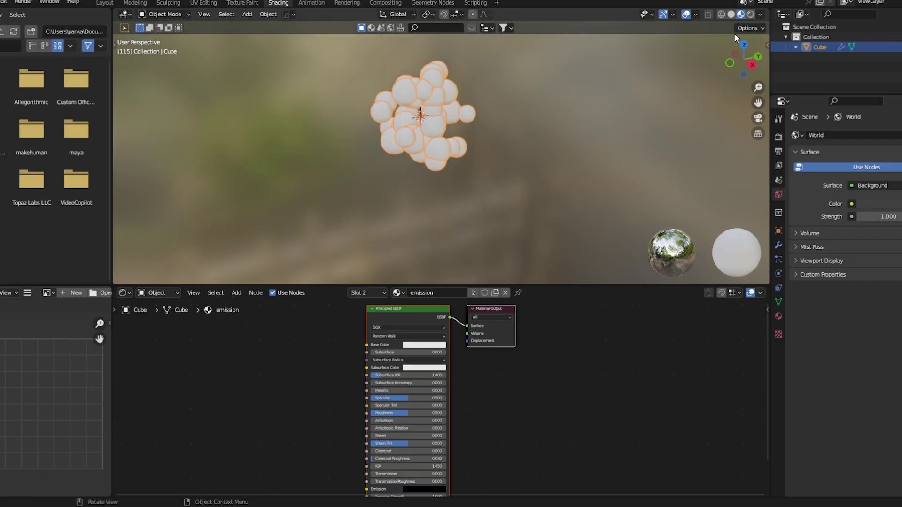
In the Shading workspace, set the plastic material's Base Color to a light blue with hue 0.613
shift+middle_drag(474, 168, 525, 174)
scroll(439, 375, down, 1)
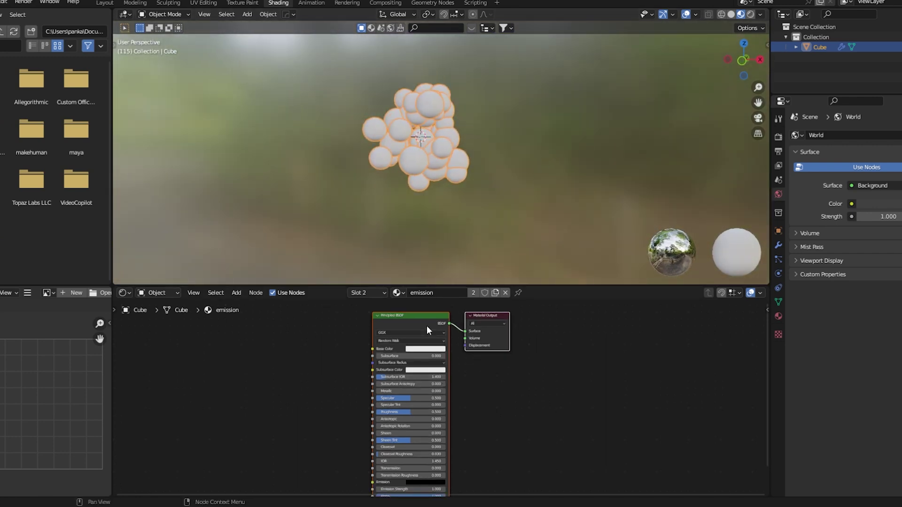
middle_drag(431, 484, 420, 438)
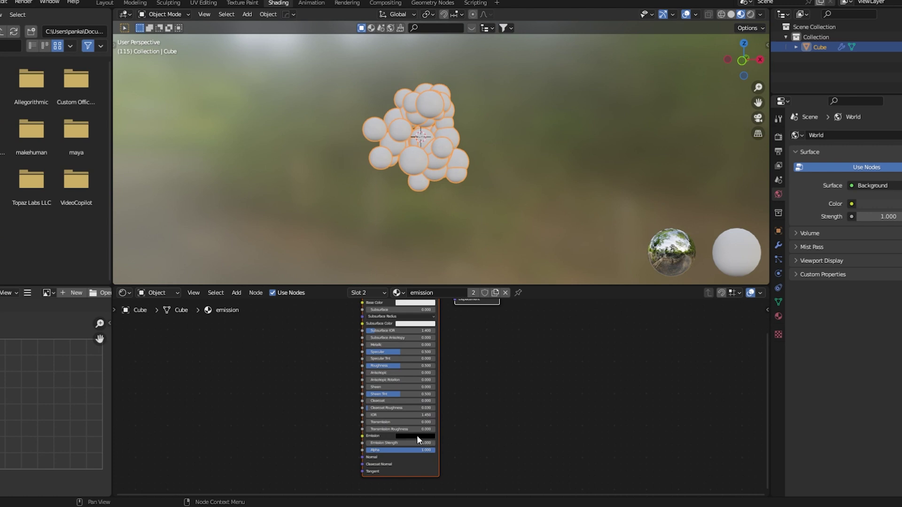
click(778, 316)
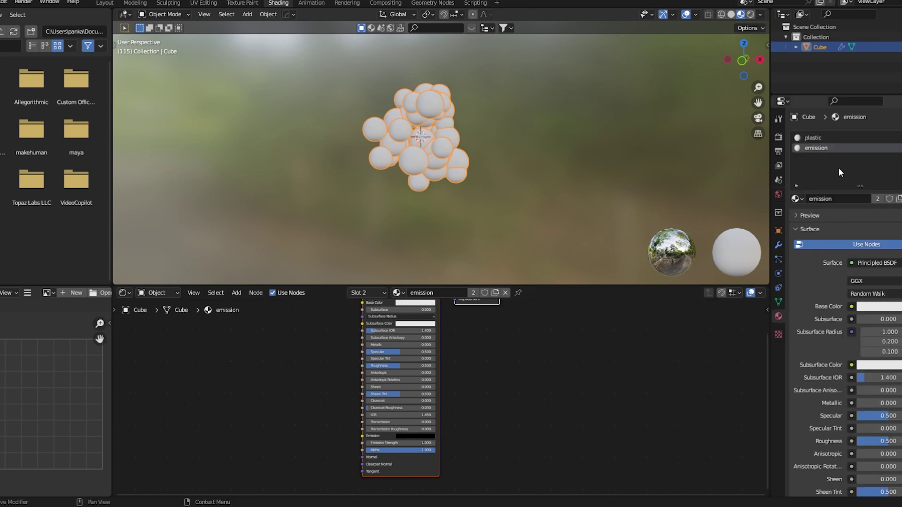
click(830, 141)
middle_drag(501, 353, 502, 410)
scroll(502, 410, up, 1)
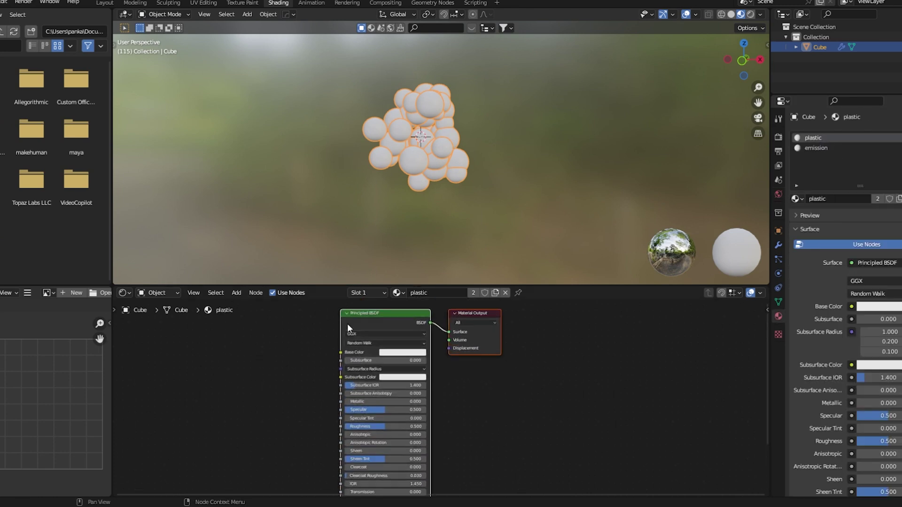
click(391, 352)
drag(410, 291, 419, 257)
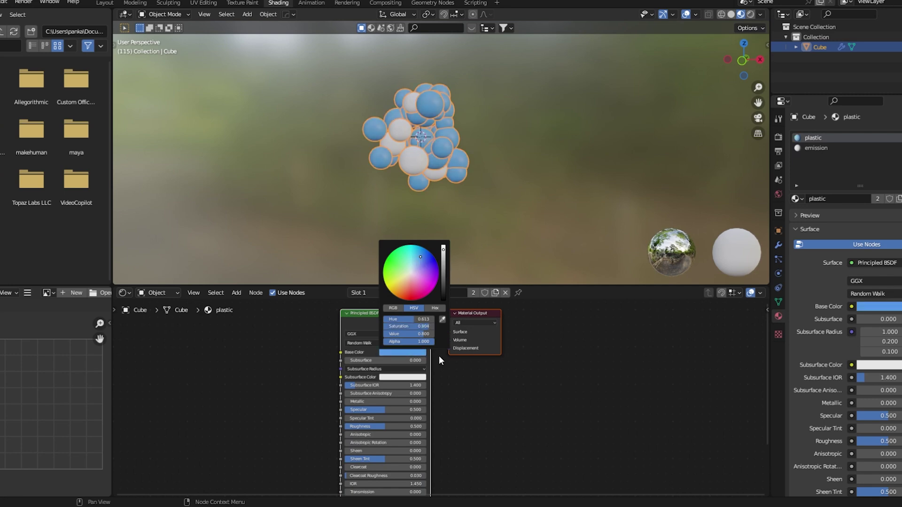
Lower the plastic material's Roughness to 0.368
middle_drag(407, 405, 475, 398)
scroll(409, 345, up, 1)
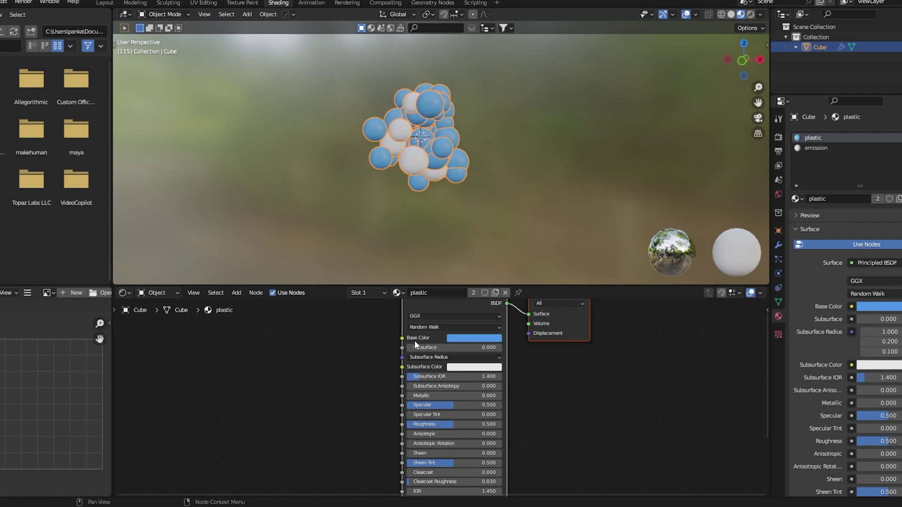
scroll(422, 353, up, 1)
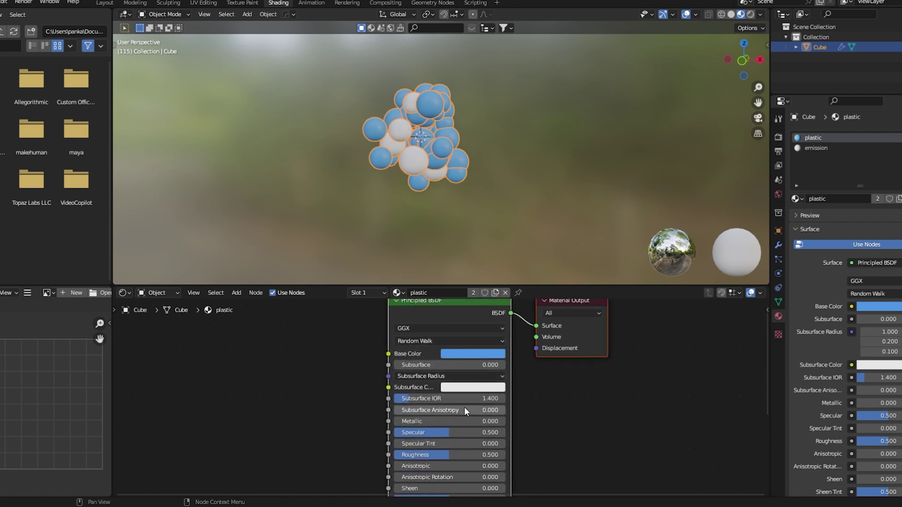
middle_drag(464, 406, 454, 379)
drag(443, 410, 430, 410)
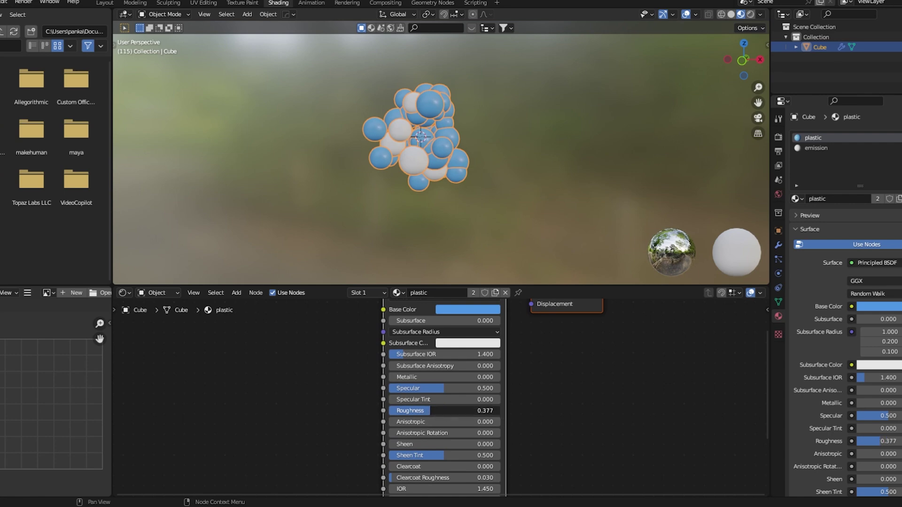
Return to the Geometry Nodes workspace and examine the links from Separate Geometry to the two Set Material nodes
click(419, 4)
middle_drag(253, 360, 362, 371)
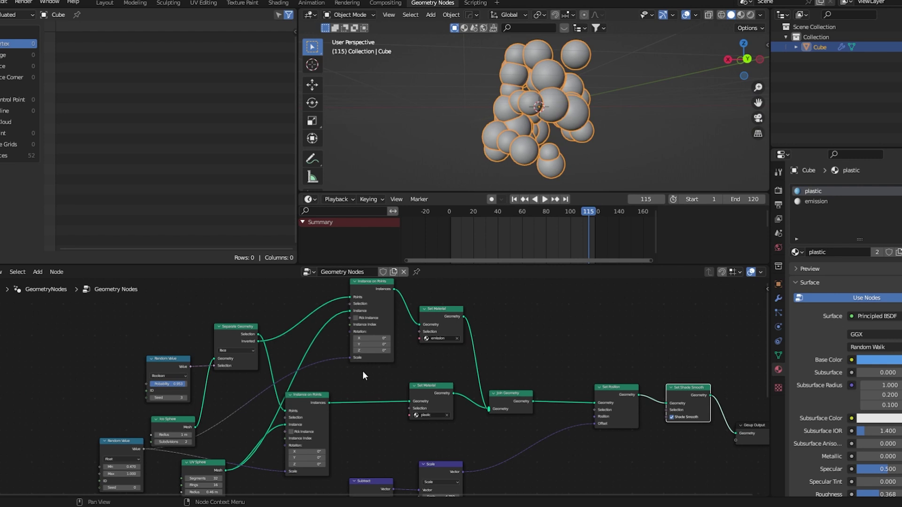
scroll(311, 359, up, 4)
middle_drag(272, 327, 259, 344)
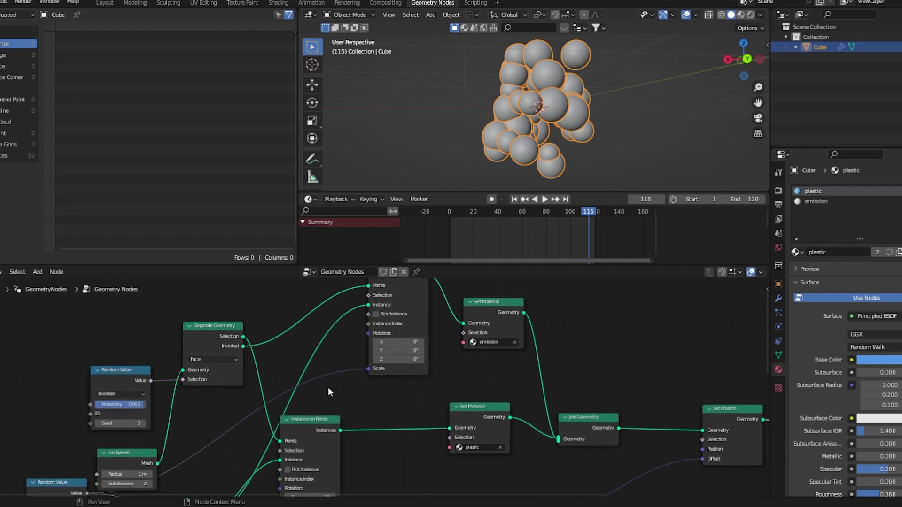
scroll(355, 402, down, 1)
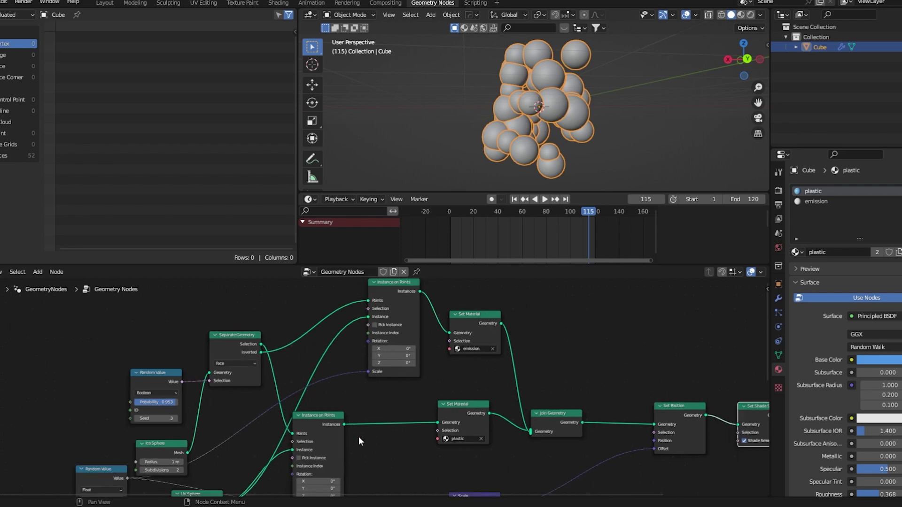
In the Shading workspace, select the emission material and set its Base Color to black
click(282, 4)
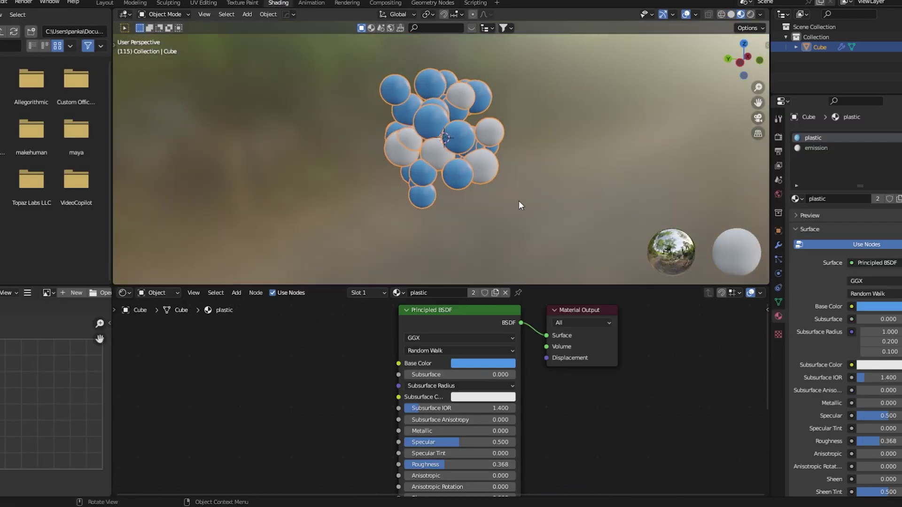
middle_drag(519, 201, 375, 197)
click(817, 148)
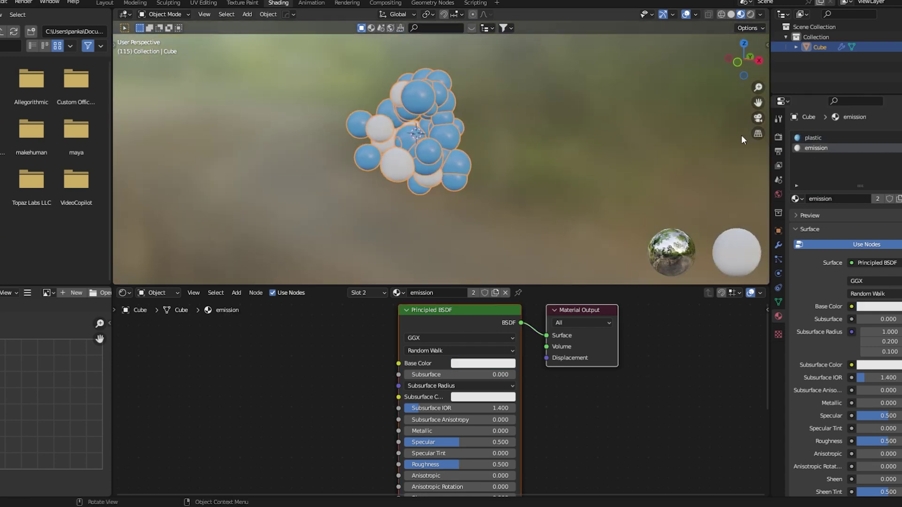
scroll(548, 405, down, 2)
middle_drag(549, 388, 469, 332)
click(466, 328)
drag(503, 246, 503, 280)
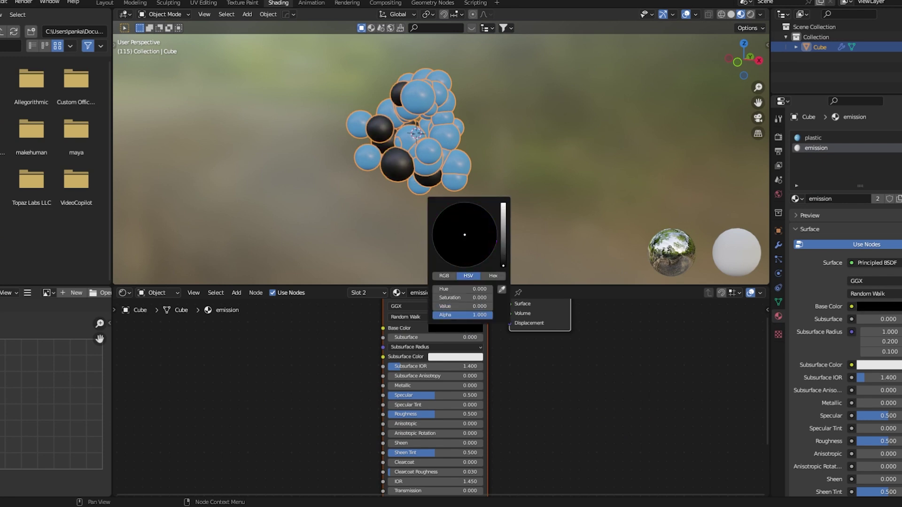
Set the emission material's Emission color to white and its Emission Strength to 2
middle_drag(529, 419, 474, 449)
click(446, 344)
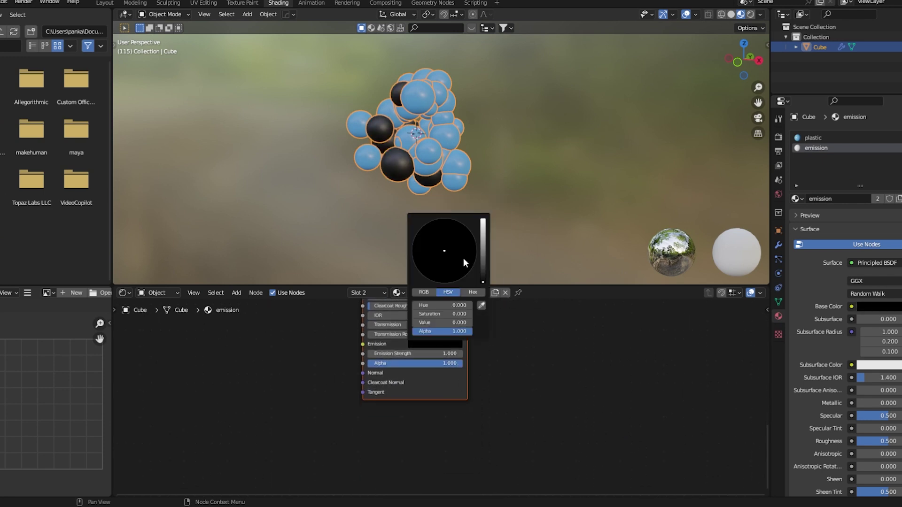
click(482, 225)
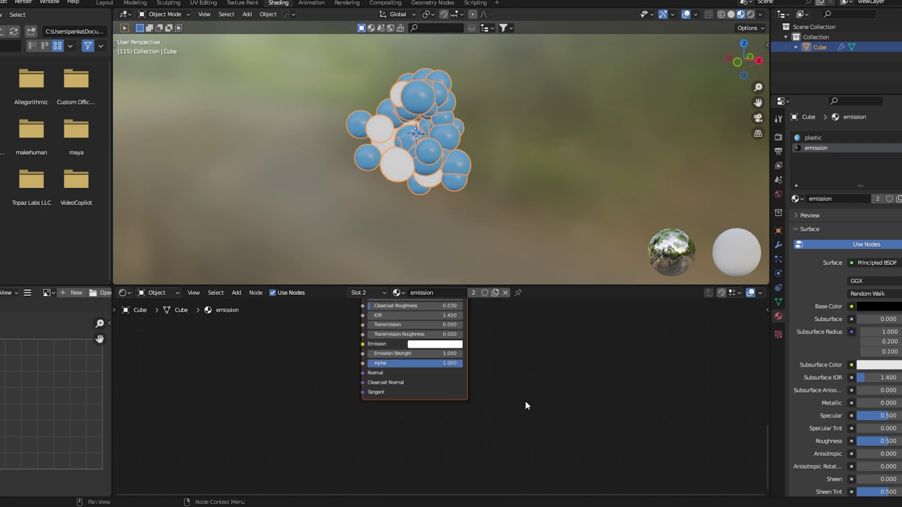
scroll(470, 390, up, 2)
click(416, 381)
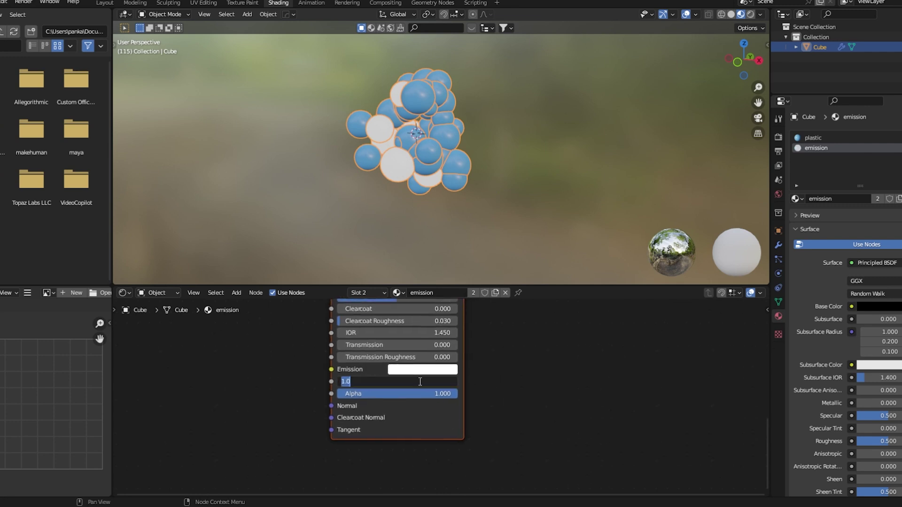
key(Return)
Deselect the object and play the animation to check the emission spheres in motion
middle_drag(500, 222, 525, 210)
click(557, 180)
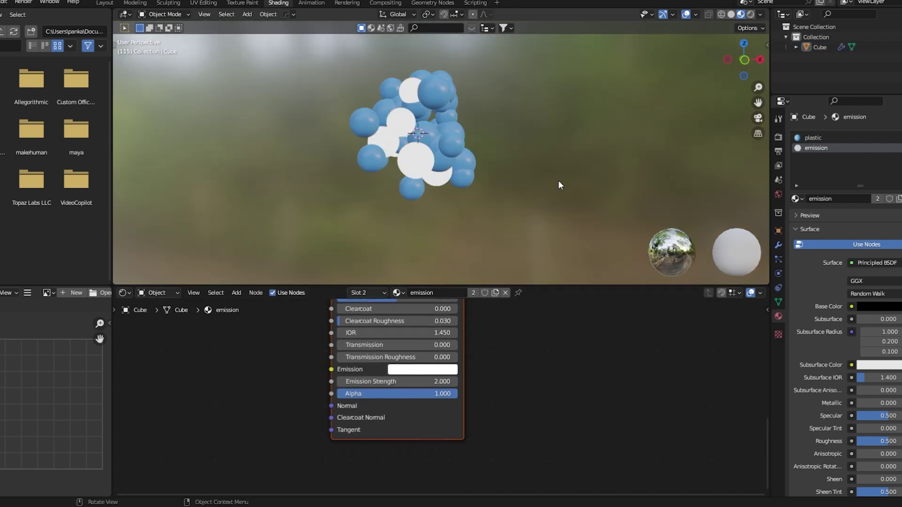
shift+middle_drag(554, 149, 539, 185)
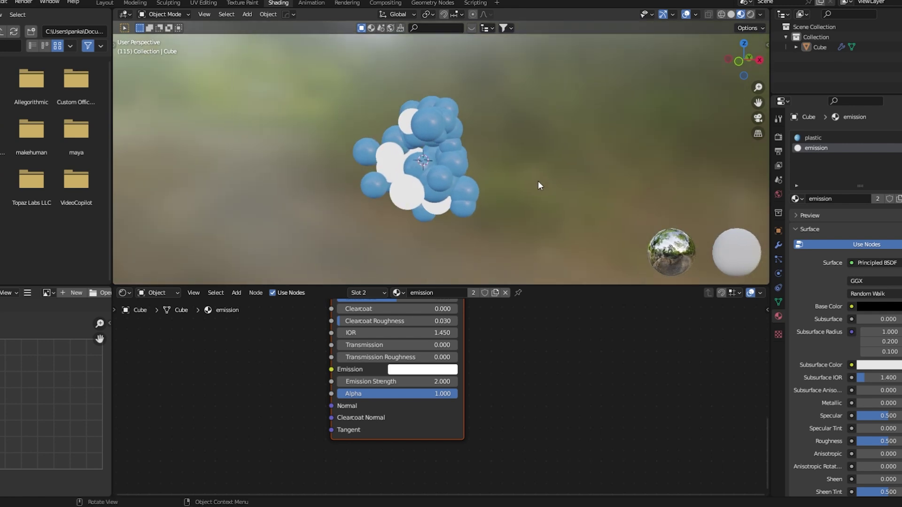
key(space)
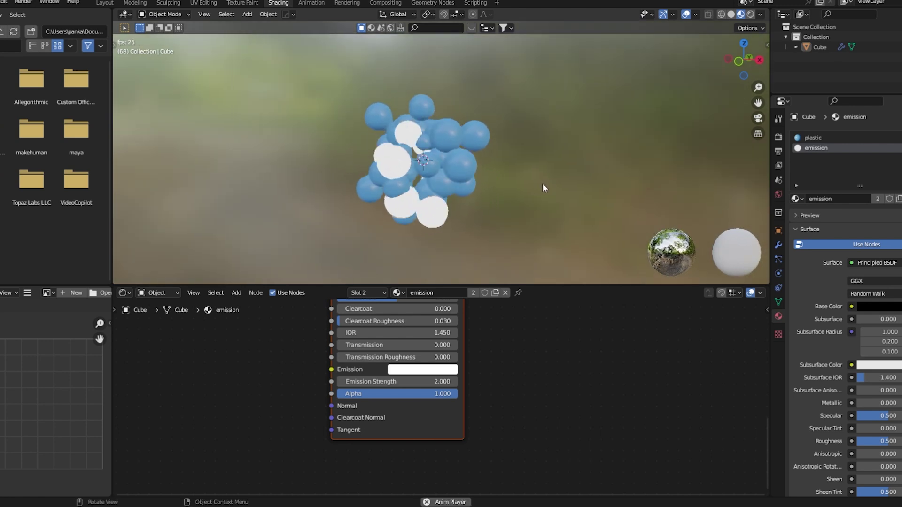
middle_drag(542, 184, 461, 156)
Select the sphere object's plastic material and add an Object Info node ahead of its Principled BSDF
click(460, 160)
click(813, 138)
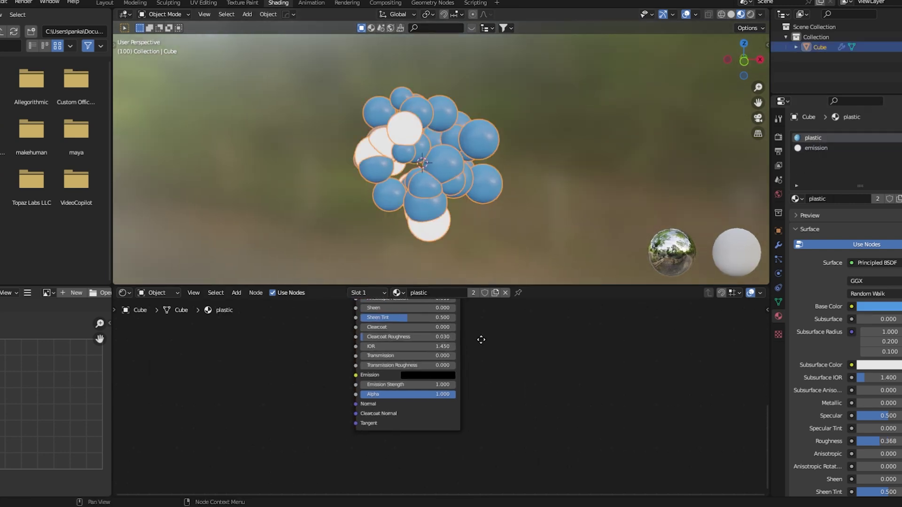
scroll(463, 420, up, 2)
key(shift+a)
click(357, 340)
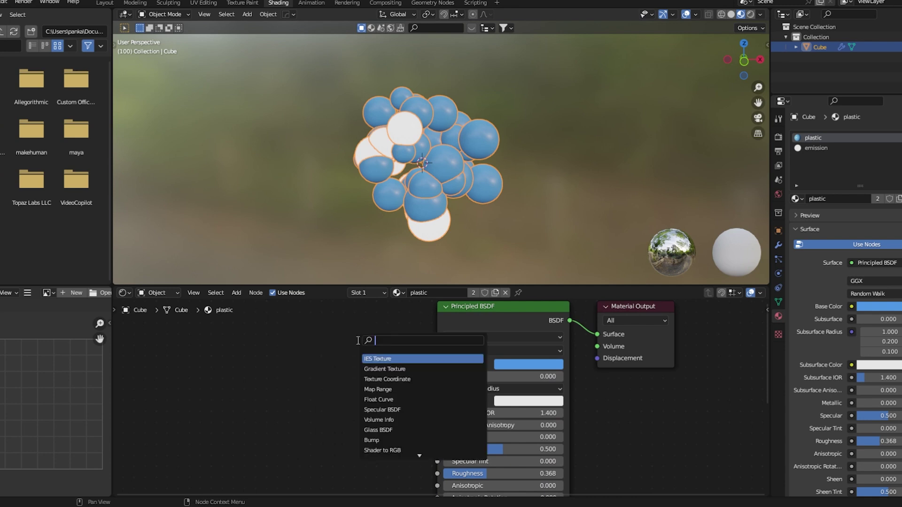
text(obj)
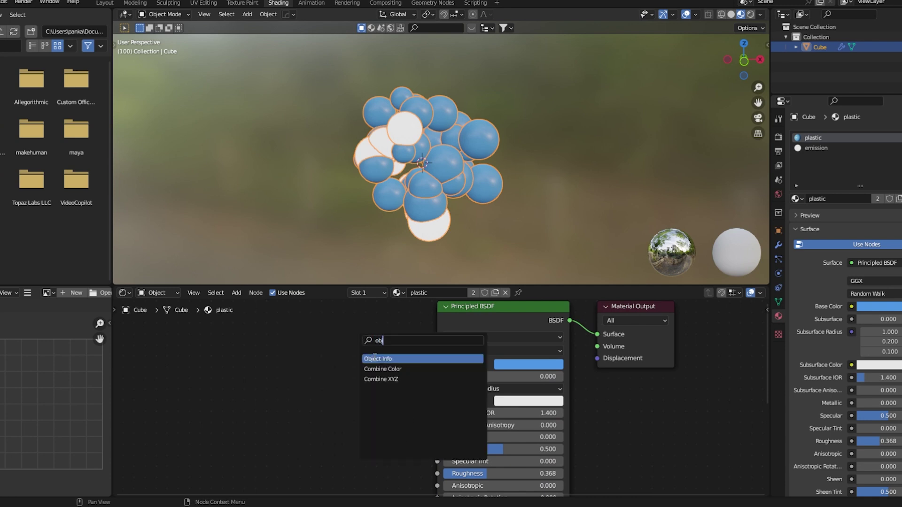
key(Return)
click(242, 388)
scroll(243, 388, up, 2)
middle_drag(243, 387, 254, 382)
drag(211, 370, 203, 362)
scroll(253, 399, down, 1)
Add a ColorRamp node between Object Info and Principled BSDF, with its interpolation set to Constant
key(shift+a)
click(244, 351)
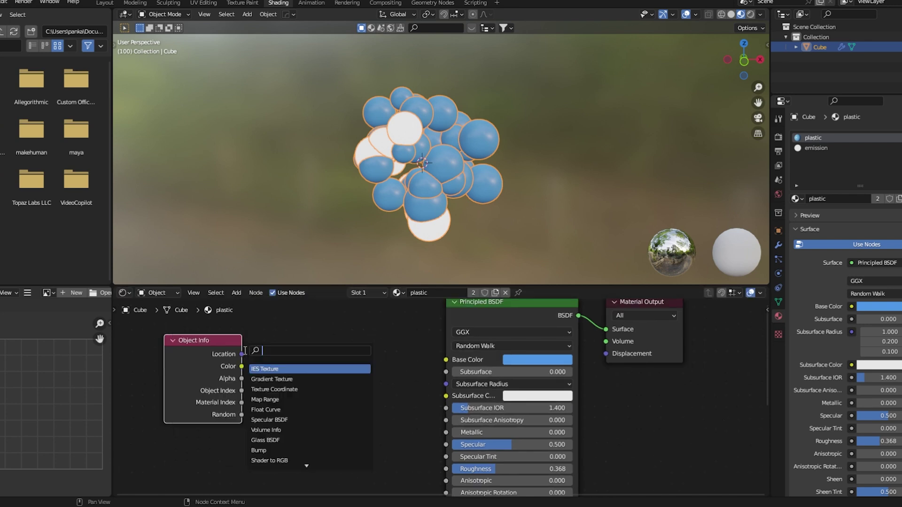
text(co)
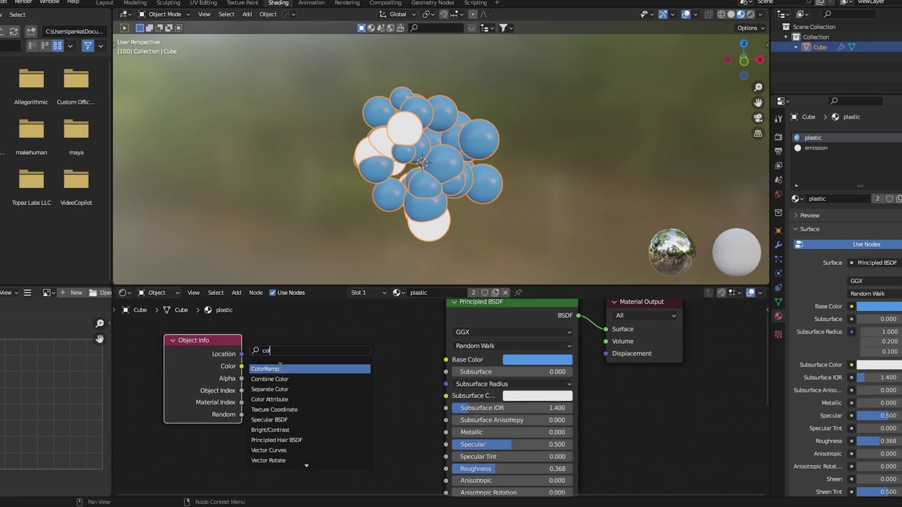
click(280, 369)
click(296, 349)
click(384, 379)
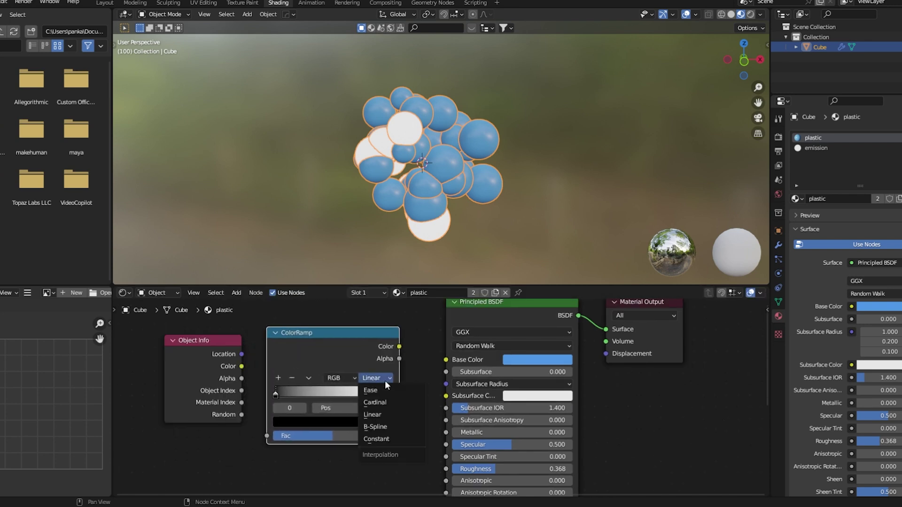
click(385, 438)
Set the ColorRamp's first stop to the blue sampled from the Principled BSDF's Base Color
click(303, 421)
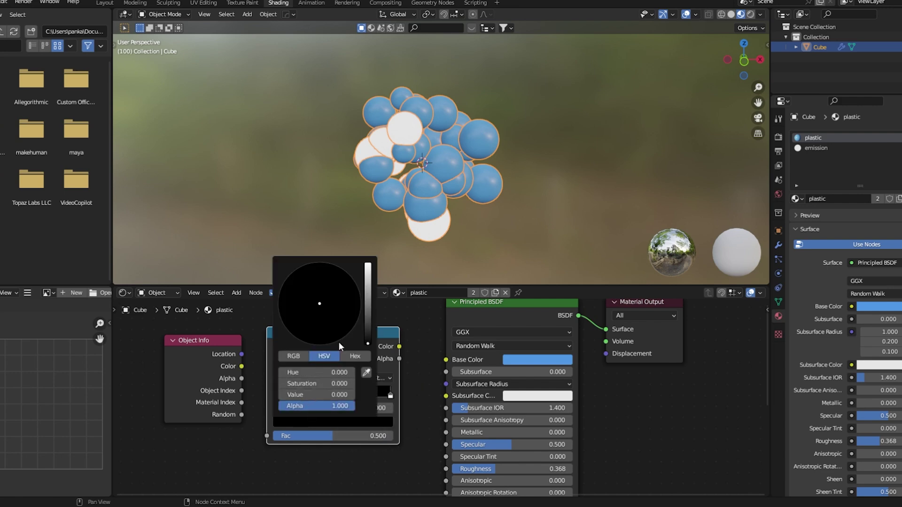
click(366, 373)
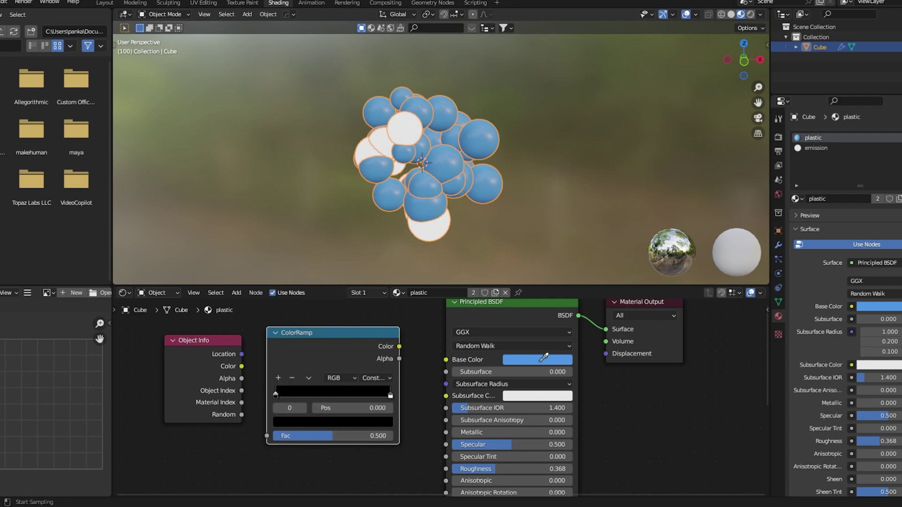
click(543, 358)
Color the ColorRamp's second stop pink with hue 0.877 and saturation 0.813, and move it to position 0.673
click(390, 395)
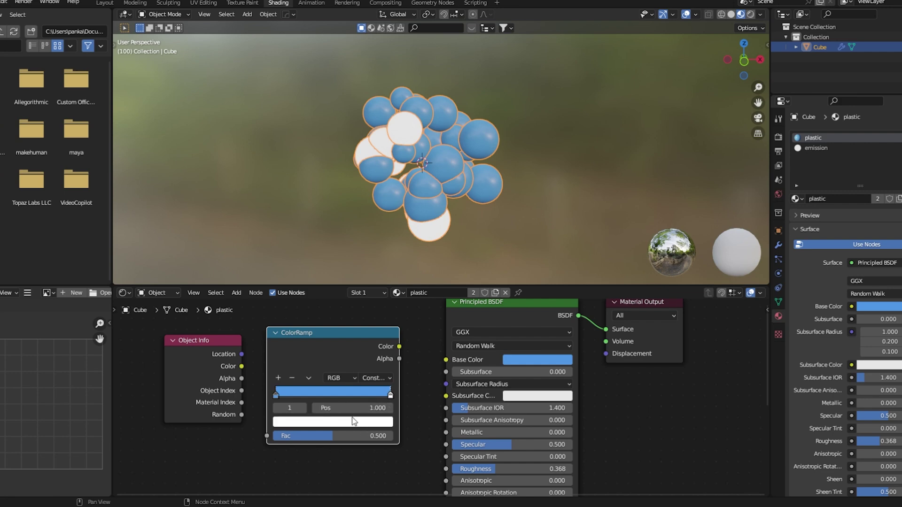
click(353, 422)
drag(330, 324, 336, 318)
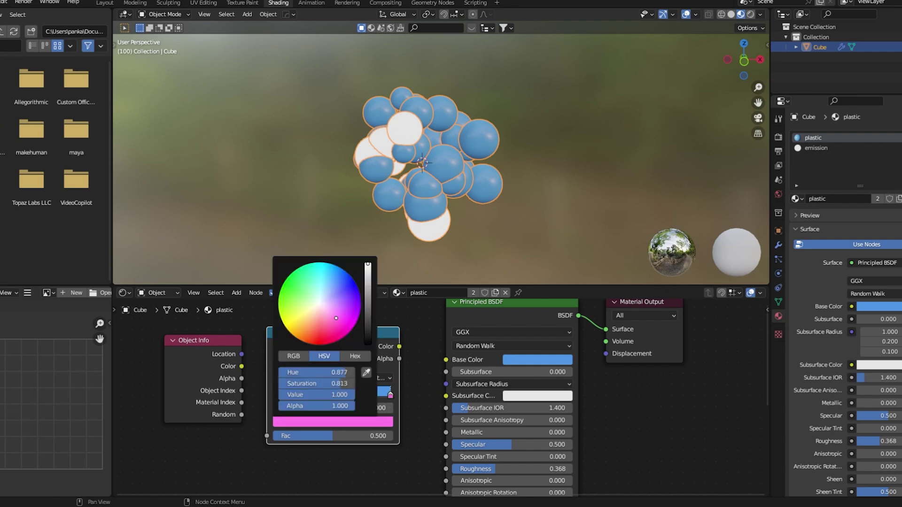
drag(390, 395, 351, 395)
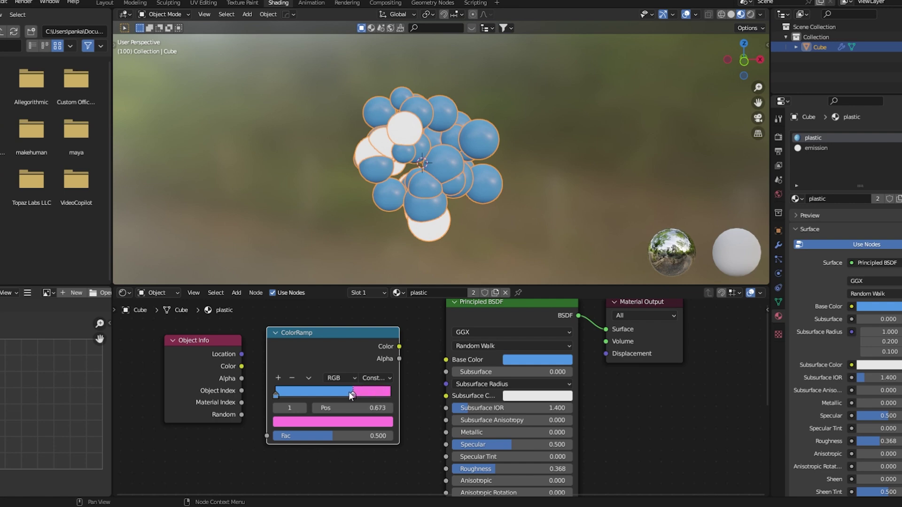
Preview the Object Info outputs on the spheres one after another up to Random, and inspect the shades from several angles
drag(226, 394, 212, 394)
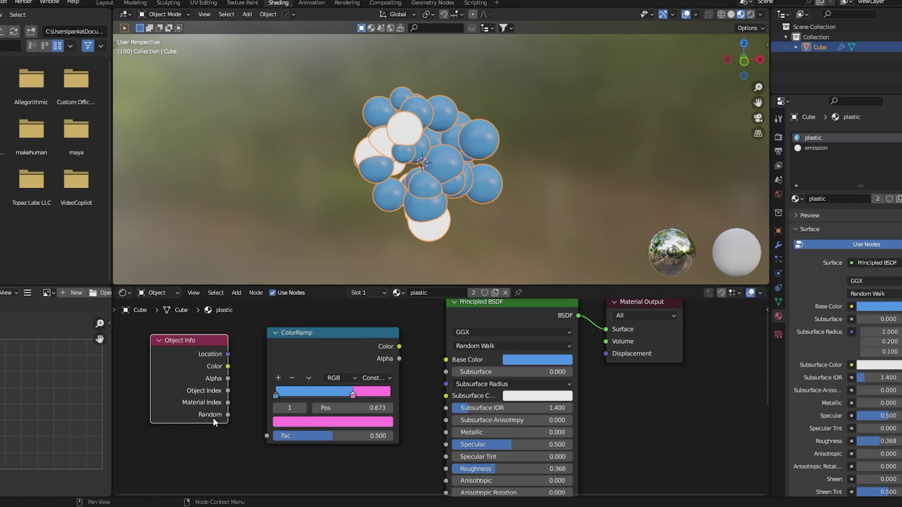
ctrl+shift+click(202, 381)
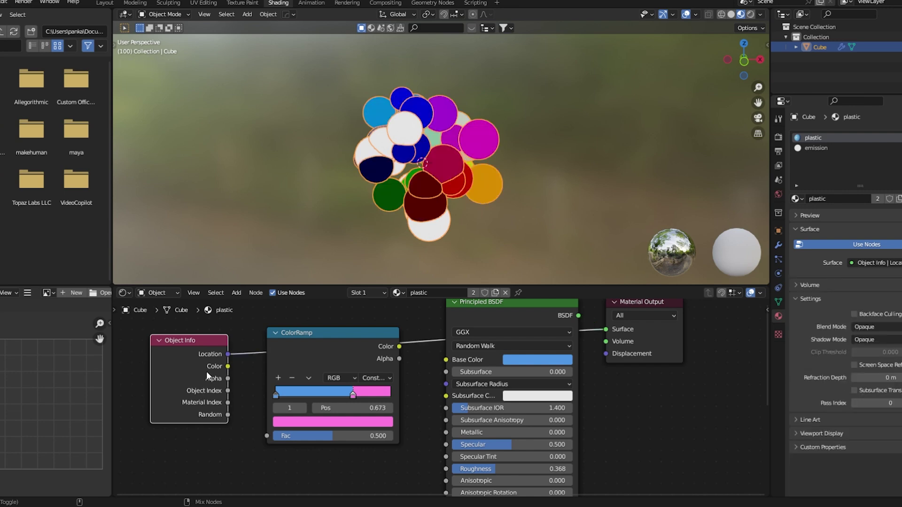
ctrl+shift+click(207, 372)
ctrl+shift+click(207, 372)
ctrl+shift+click(206, 372)
ctrl+shift+click(207, 376)
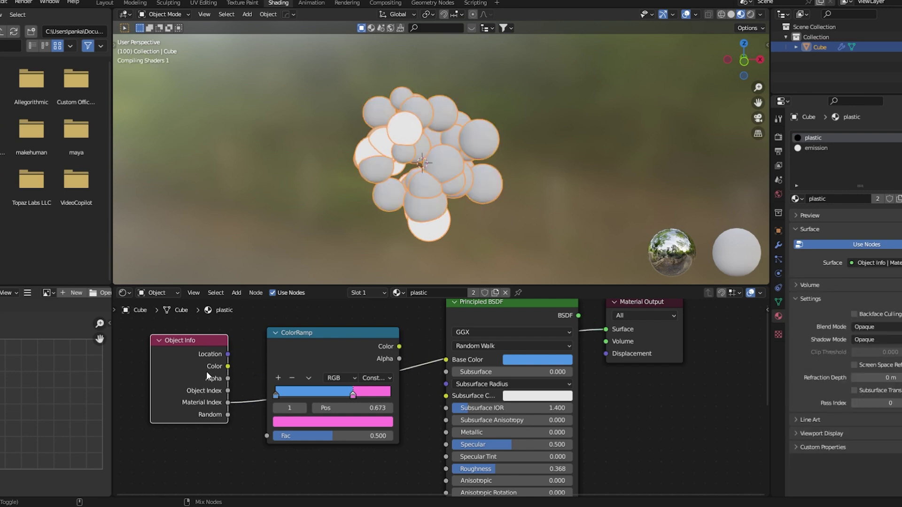
ctrl+shift+click(207, 375)
click(578, 197)
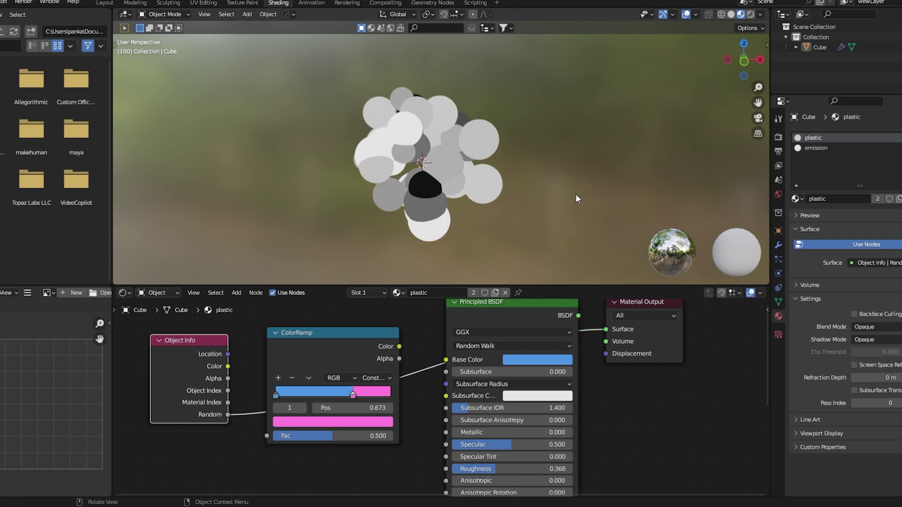
middle_drag(578, 197, 393, 214)
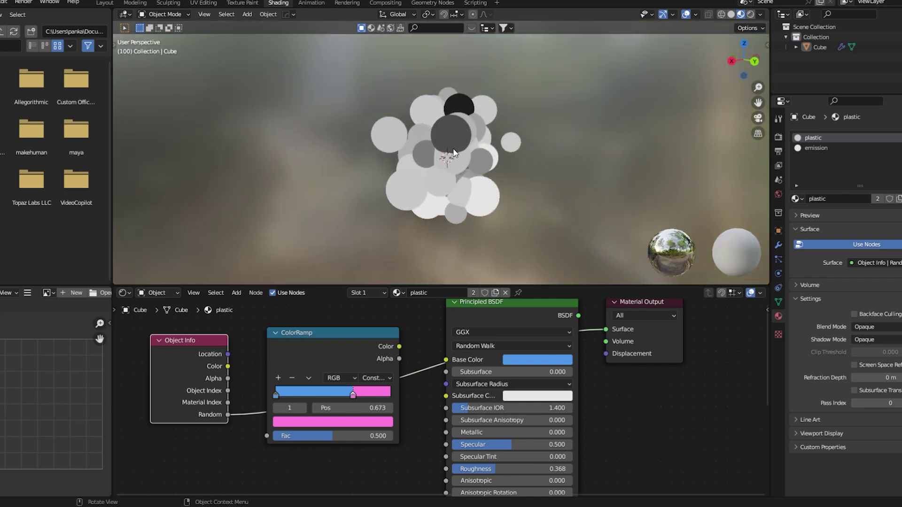
middle_drag(454, 152, 491, 139)
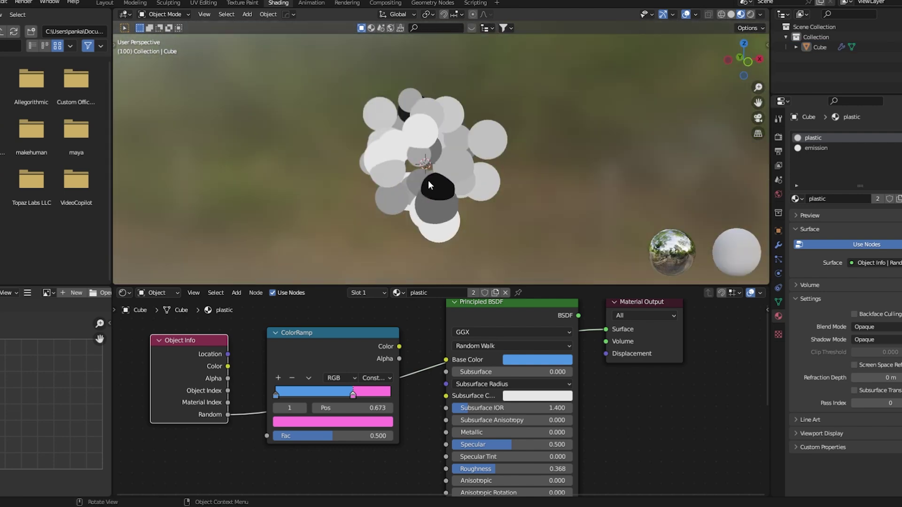
middle_drag(428, 185, 516, 188)
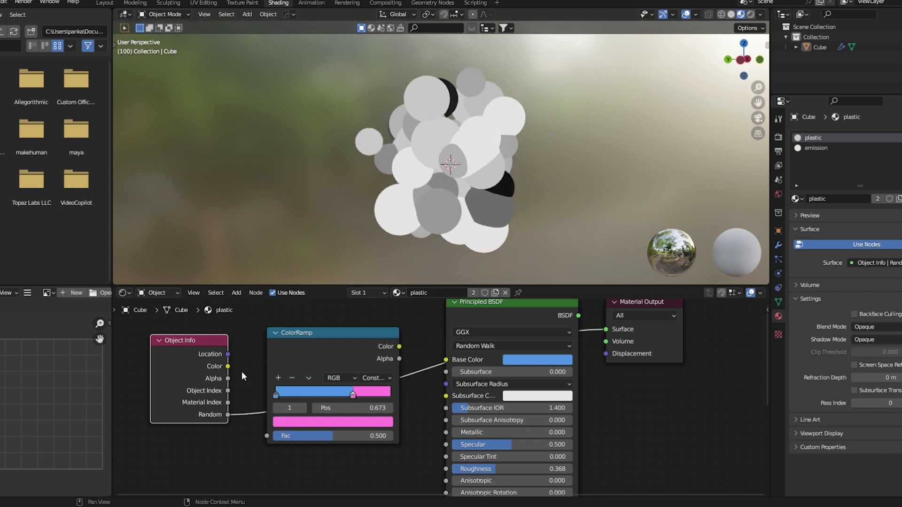
Connect Object Info's Random to the ColorRamp's Fac and the ramp's Color to Base Color, with the Principled BSDF feeding the Surface output
drag(228, 415, 267, 436)
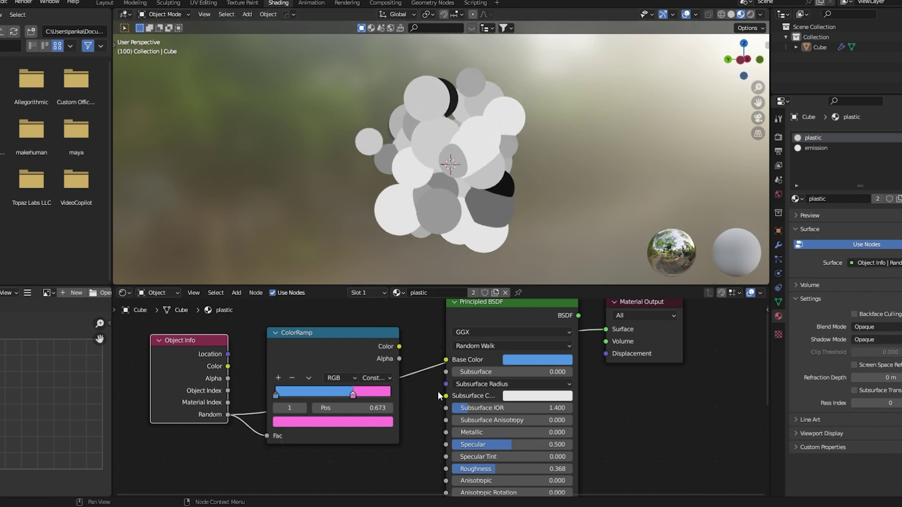
drag(399, 347, 445, 360)
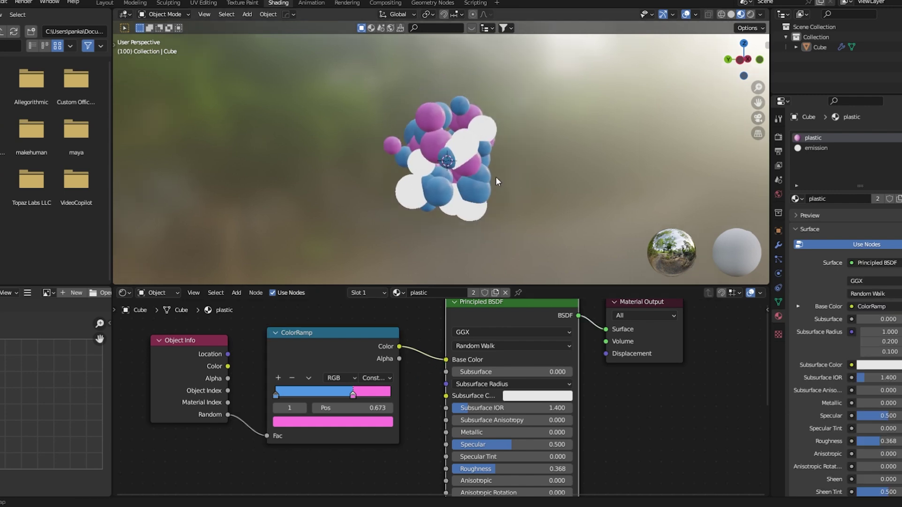
Move the ColorRamp's pink stop to position 0.714
middle_drag(493, 181, 428, 185)
mouse_move(353, 395)
mouse_down()
mouse_move(329, 396)
mouse_move(353, 397)
mouse_up()
middle_drag(471, 201, 486, 212)
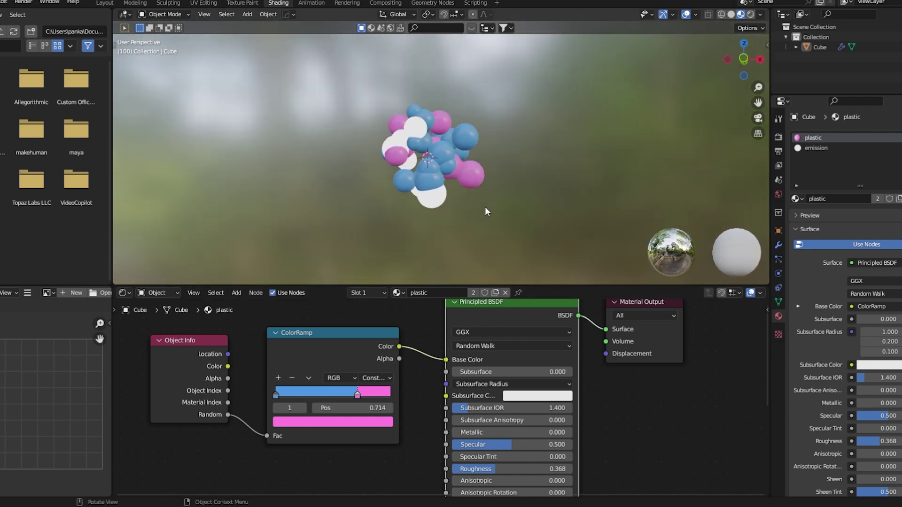
Play the animation to check the randomly colored blue and pink spheres from another angle
key(space)
middle_drag(492, 226, 403, 226)
key(space)
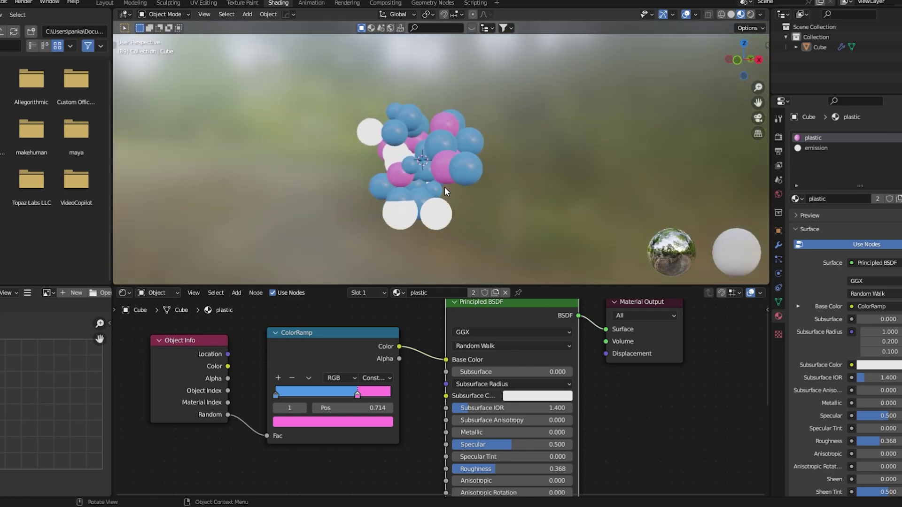
Restart the animation playback and switch the viewport to Rendered shading
middle_drag(446, 191, 481, 199)
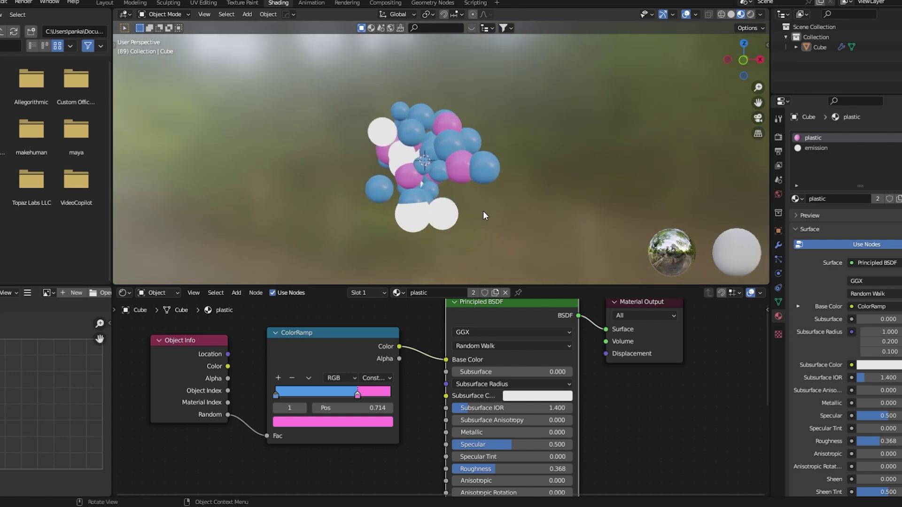
middle_drag(558, 173, 535, 193)
key(space)
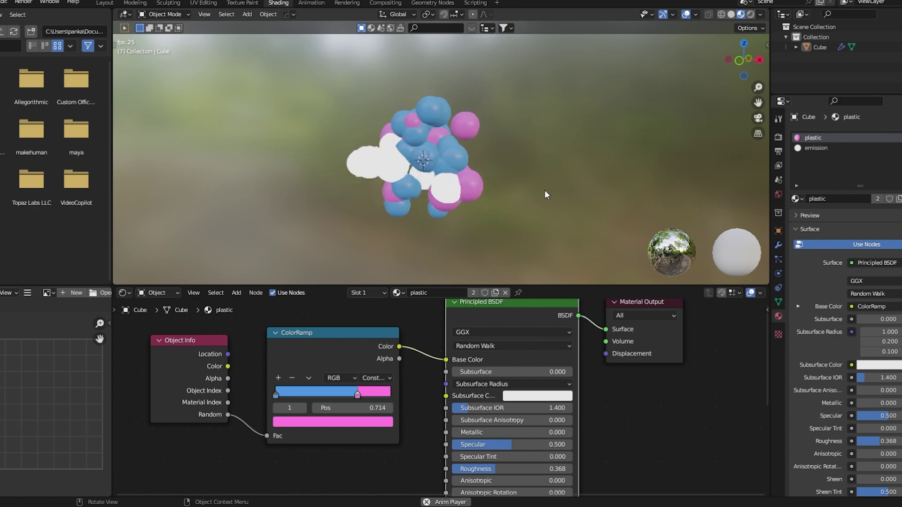
click(751, 15)
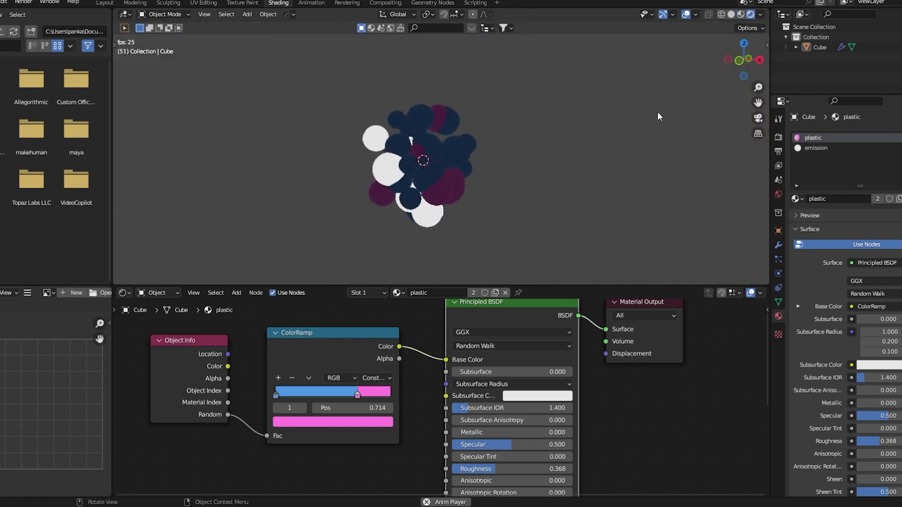